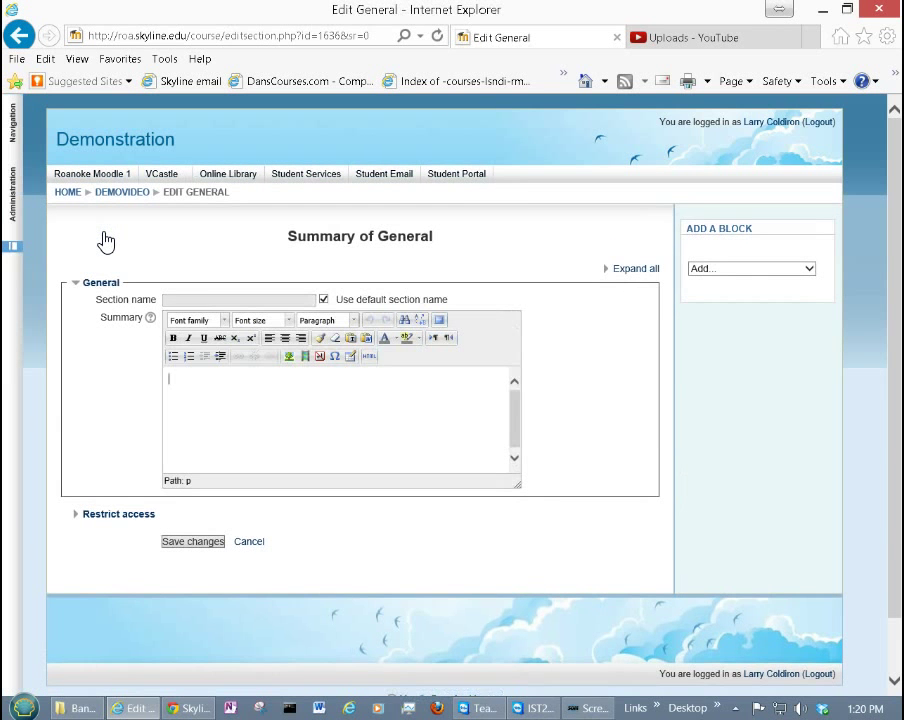
- Stop using the default name for the general section and name it "Important Course Information"
left_click(323, 299)
left_click(247, 302)
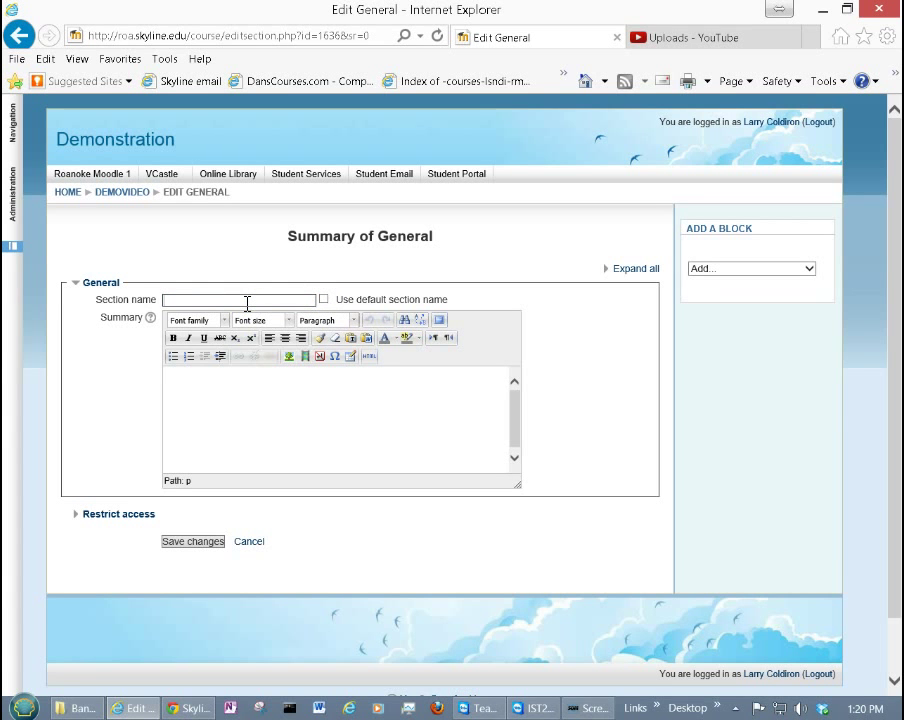
type("Important course Information")
- Enter the section summary "This is where your reference files are linked from" and save the section
left_click(234, 385)
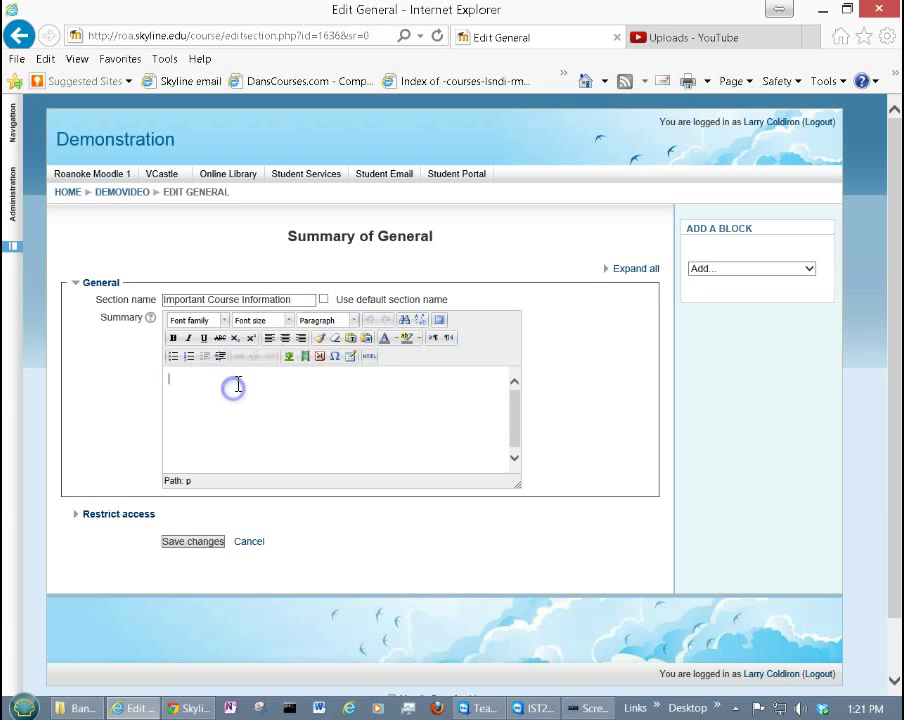
type("This is whr")
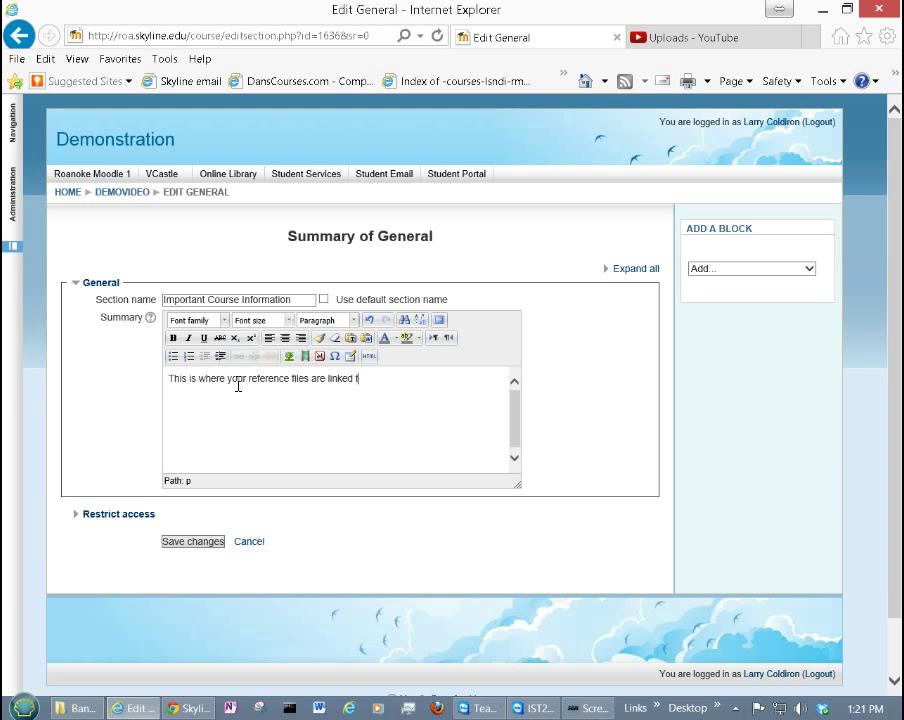
type("rom")
left_click(182, 541)
left_click(80, 516)
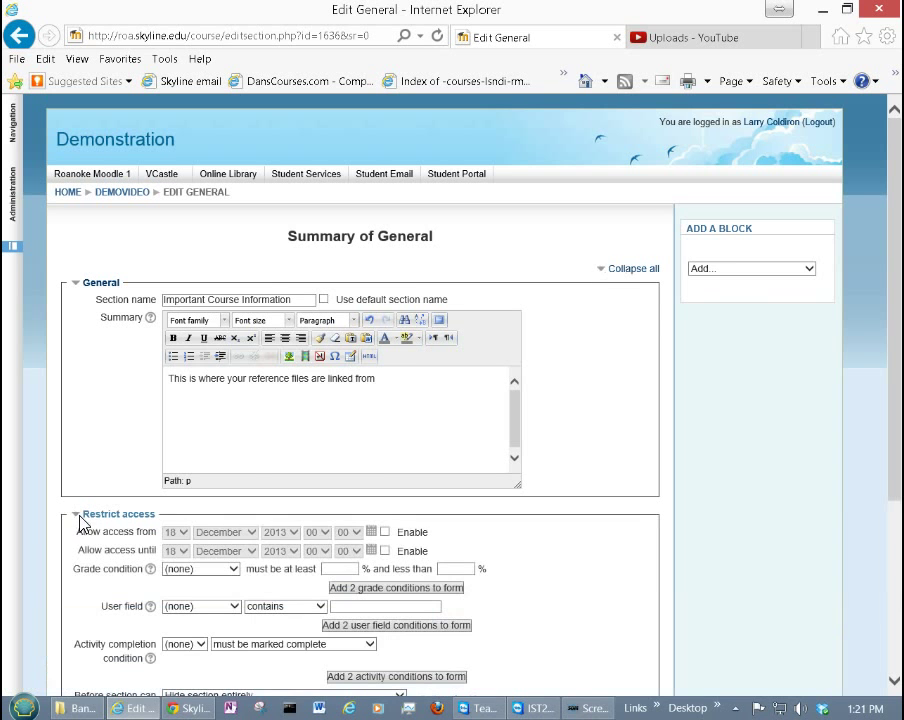
scroll(236, 606, "down", 3)
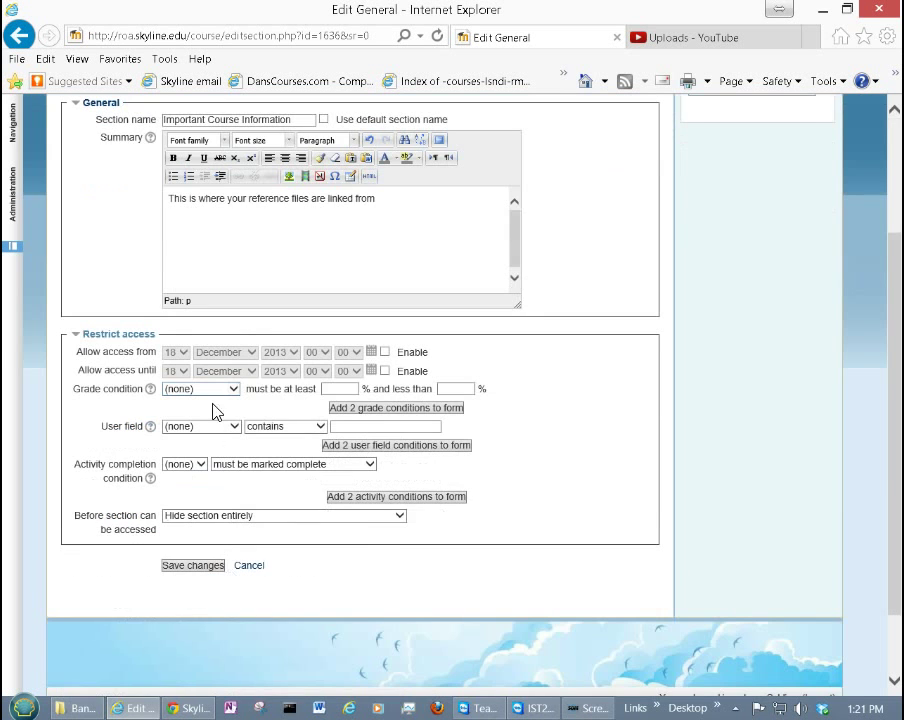
left_click(194, 566)
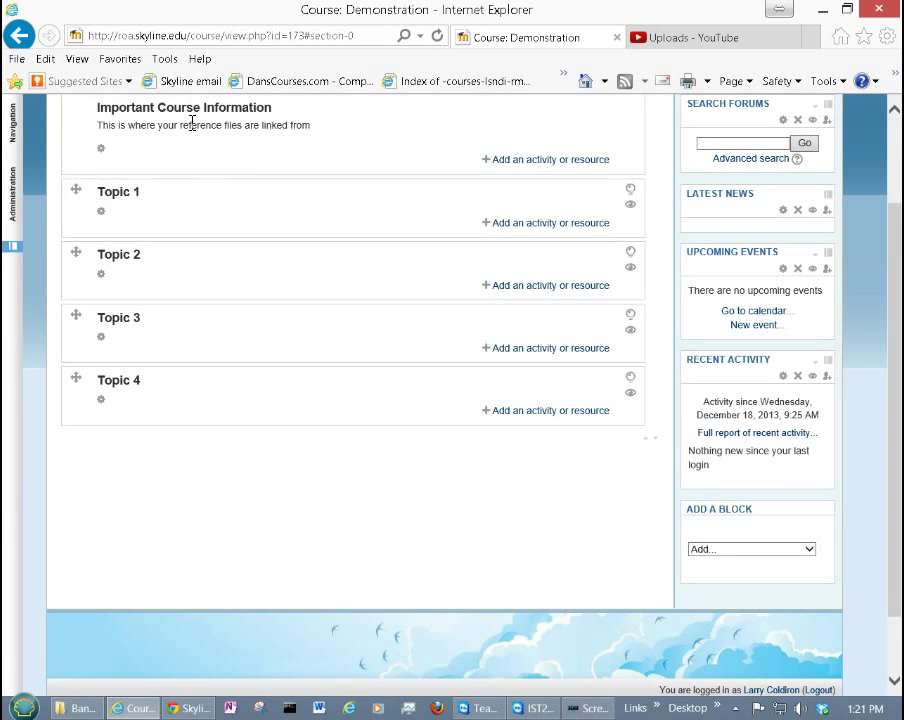
scroll(267, 145, "up", 2)
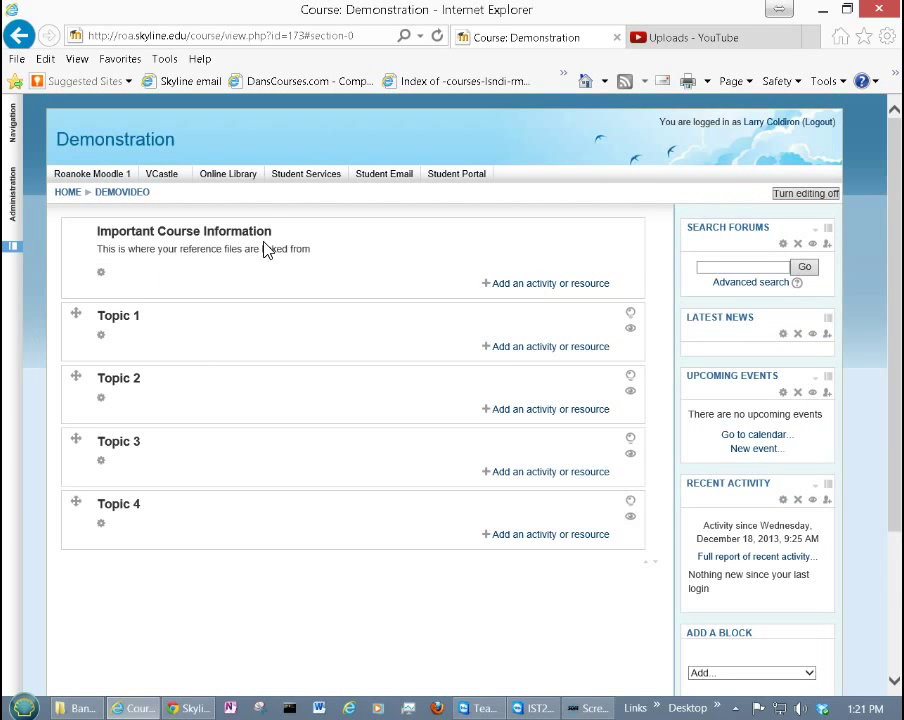
- Upload Certs.gif into the Important Course Information section as an image shown on the course page
left_click(101, 273)
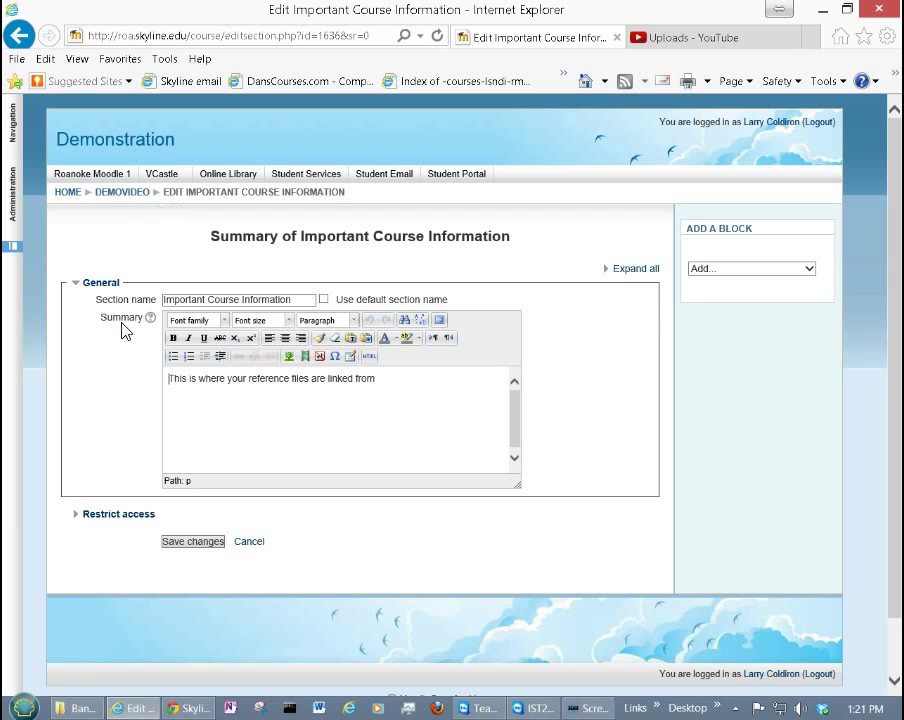
left_click(14, 43)
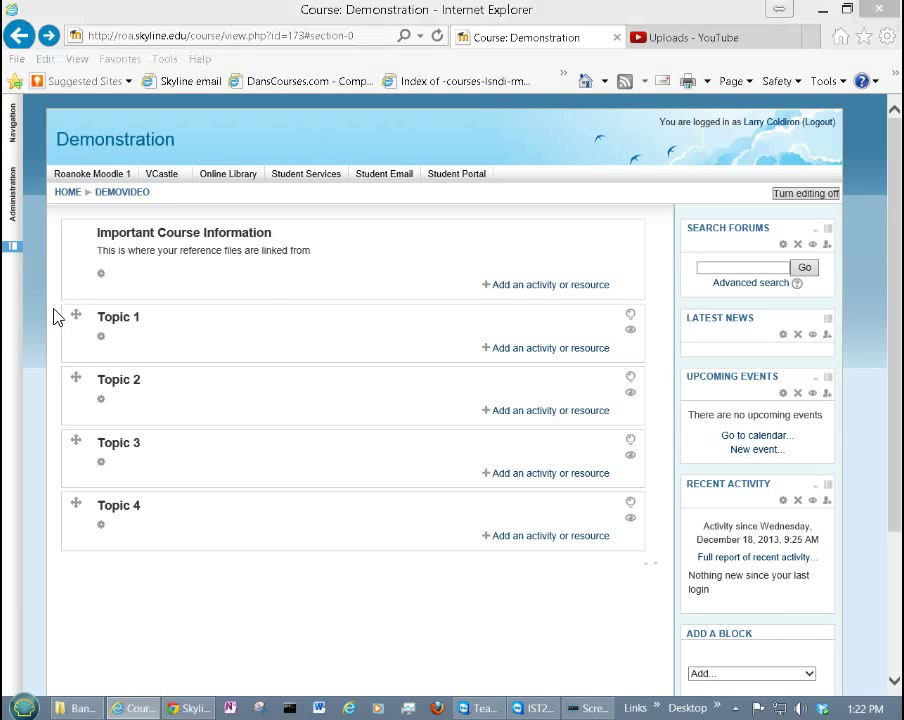
left_click_drag(54, 317, 272, 287)
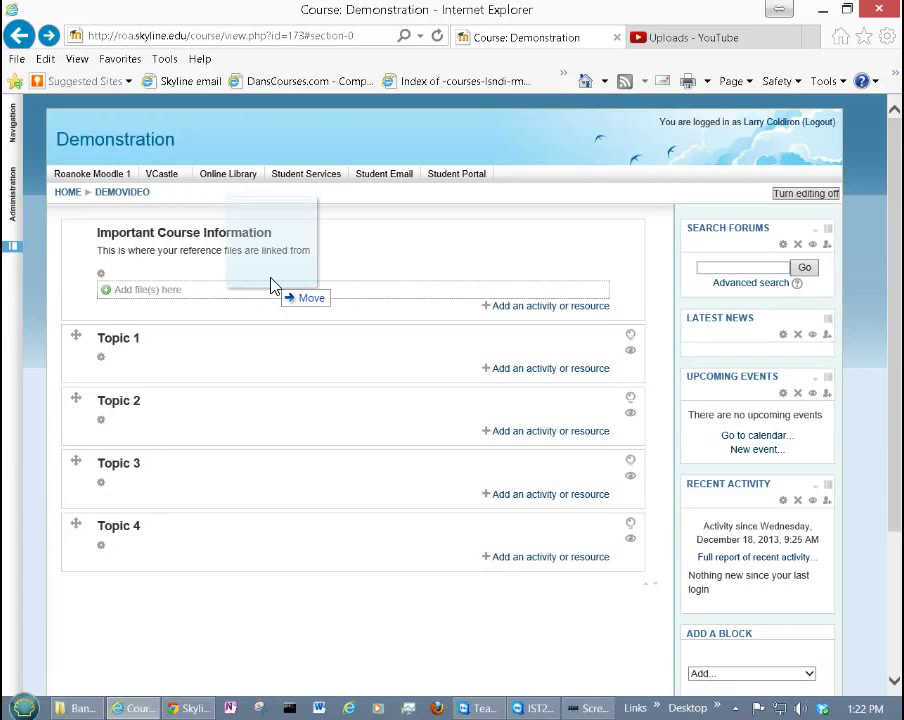
left_click_drag(221, 304, 172, 292)
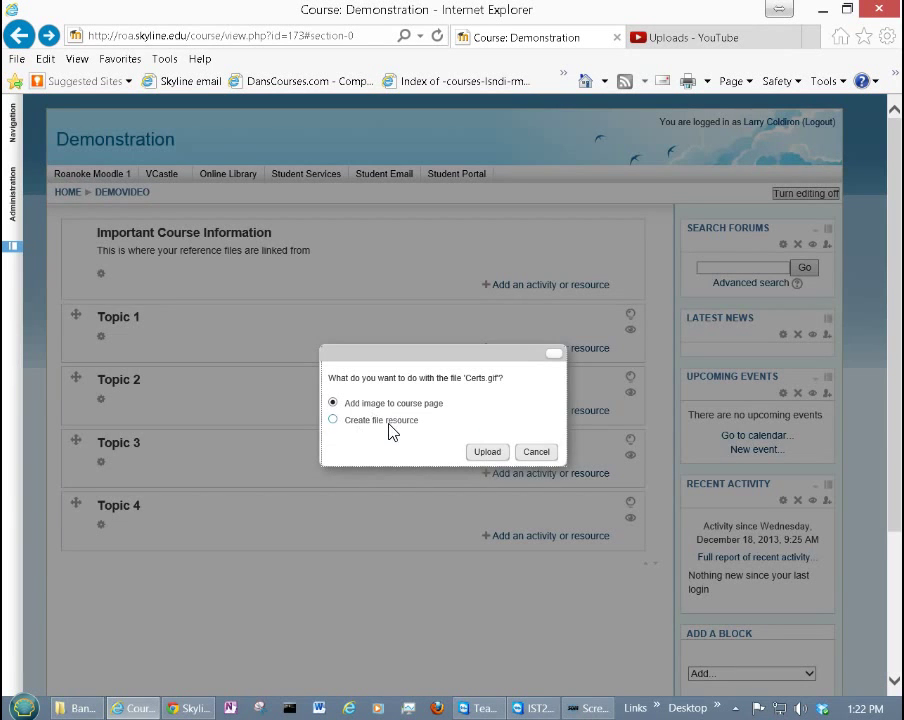
left_click(487, 453)
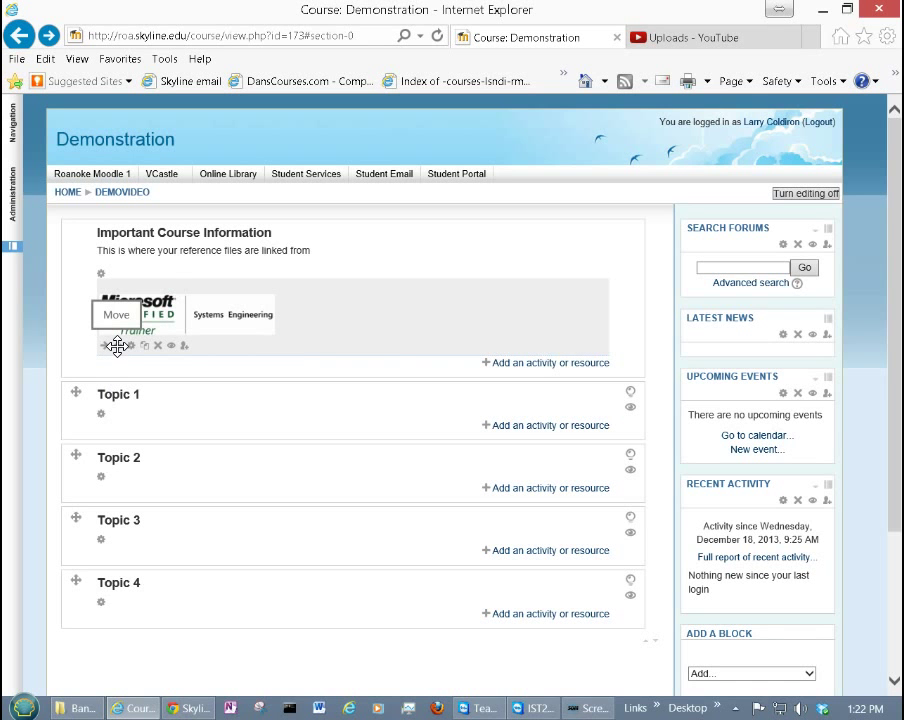
- Move the certification image down to Topic 1 and back up to the Important Course Information section
left_click_drag(117, 345, 110, 256)
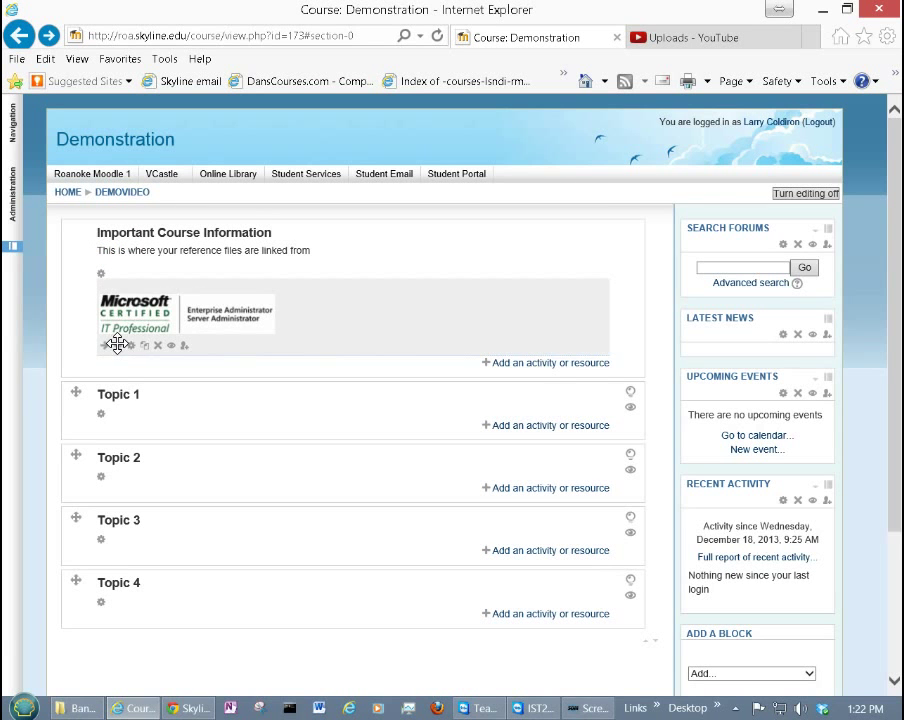
left_click_drag(116, 342, 120, 310)
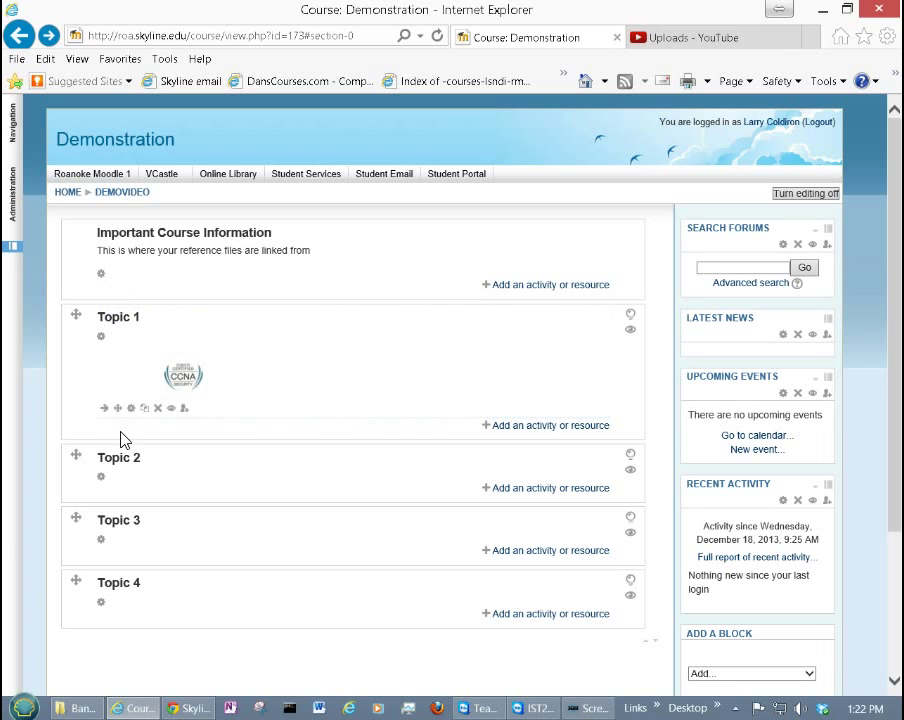
left_click_drag(117, 408, 120, 282)
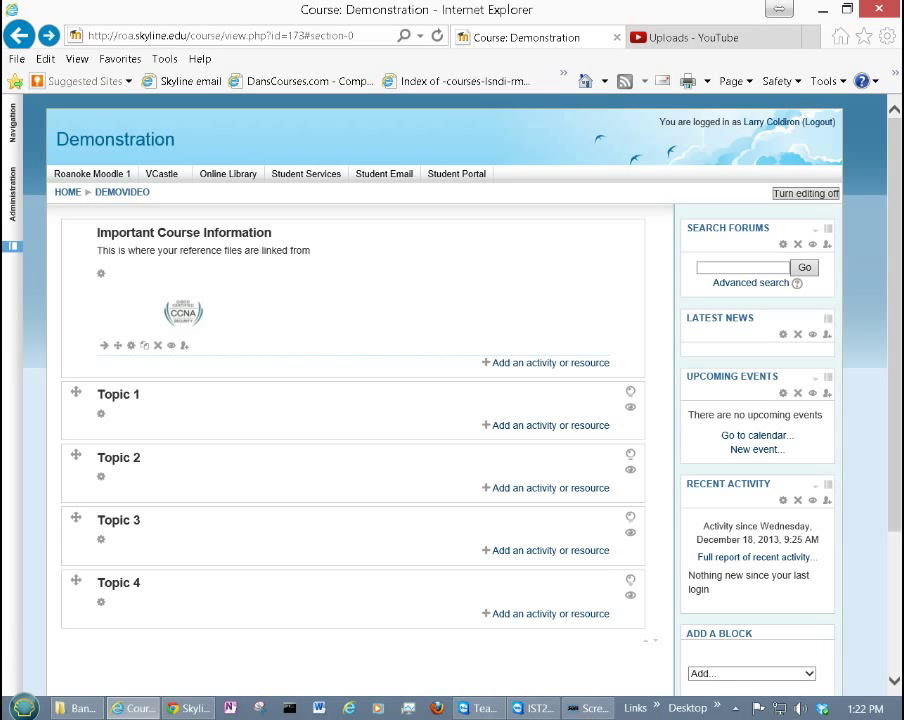
- Add ClientServerMid.gif as a course page image in the Important Course Information section, and delete its label again
left_click_drag(0, 372, 335, 328)
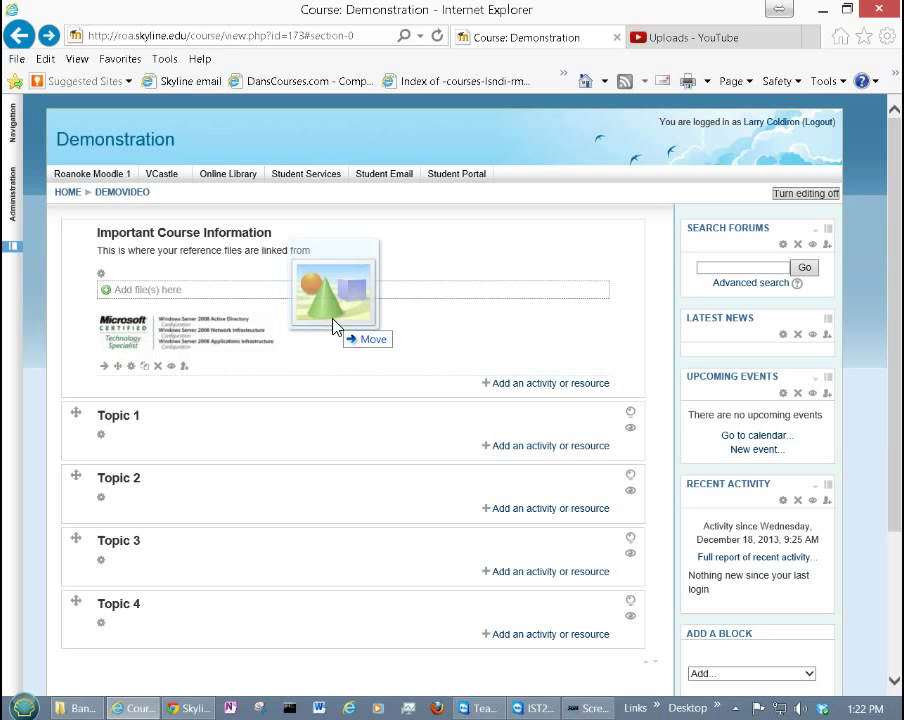
left_click_drag(336, 327, 336, 325)
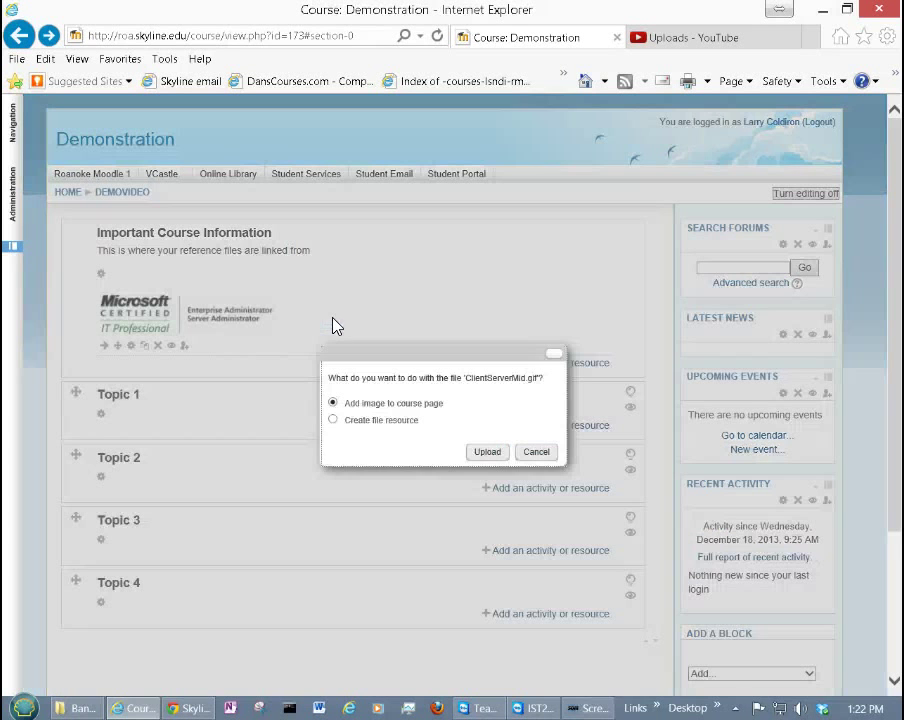
left_click(489, 455)
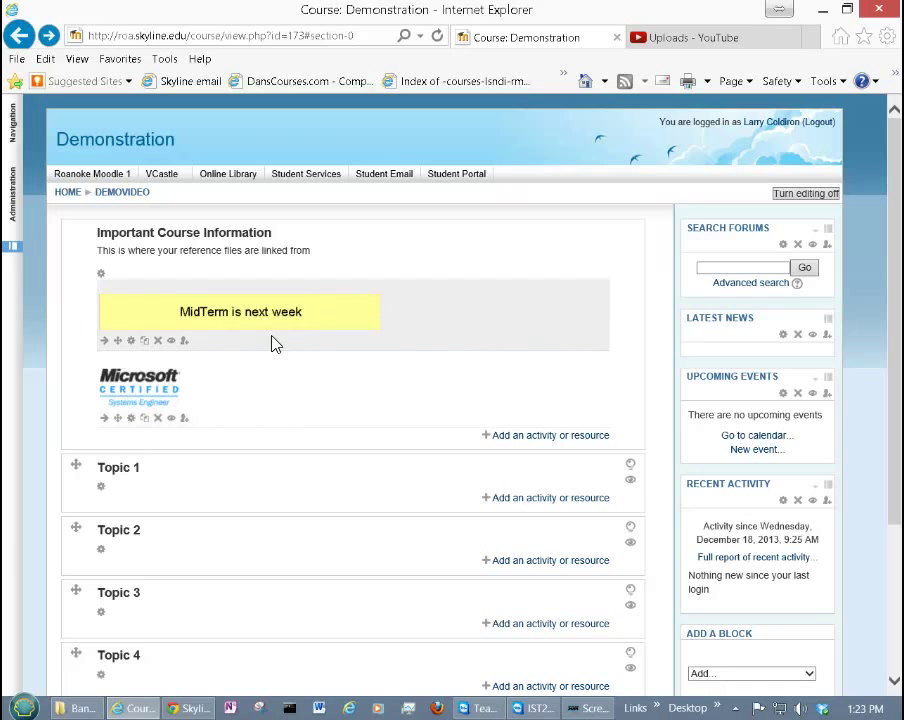
left_click(158, 342)
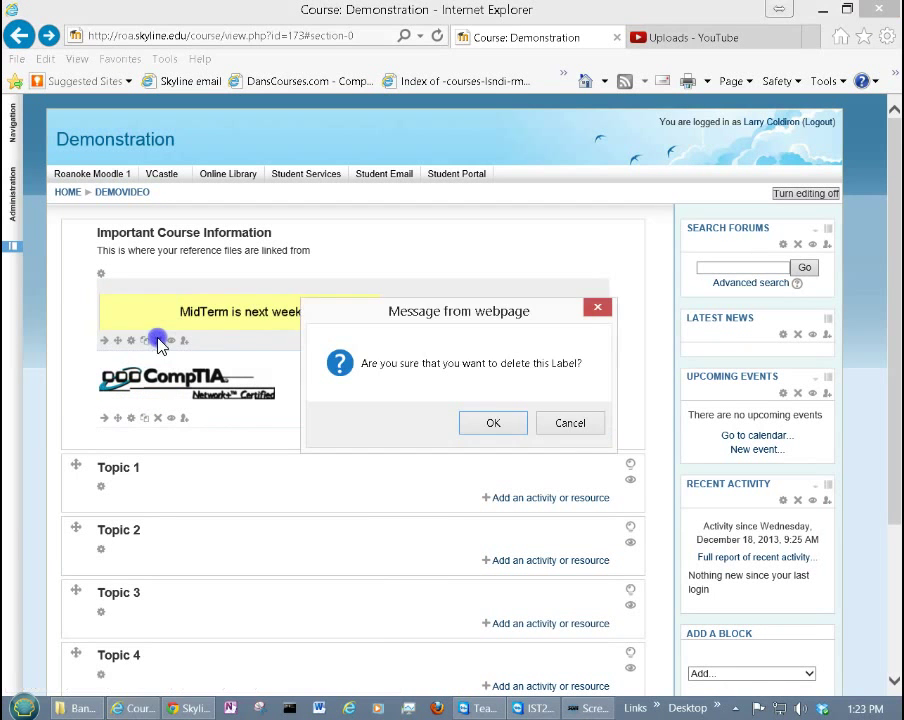
left_click(502, 422)
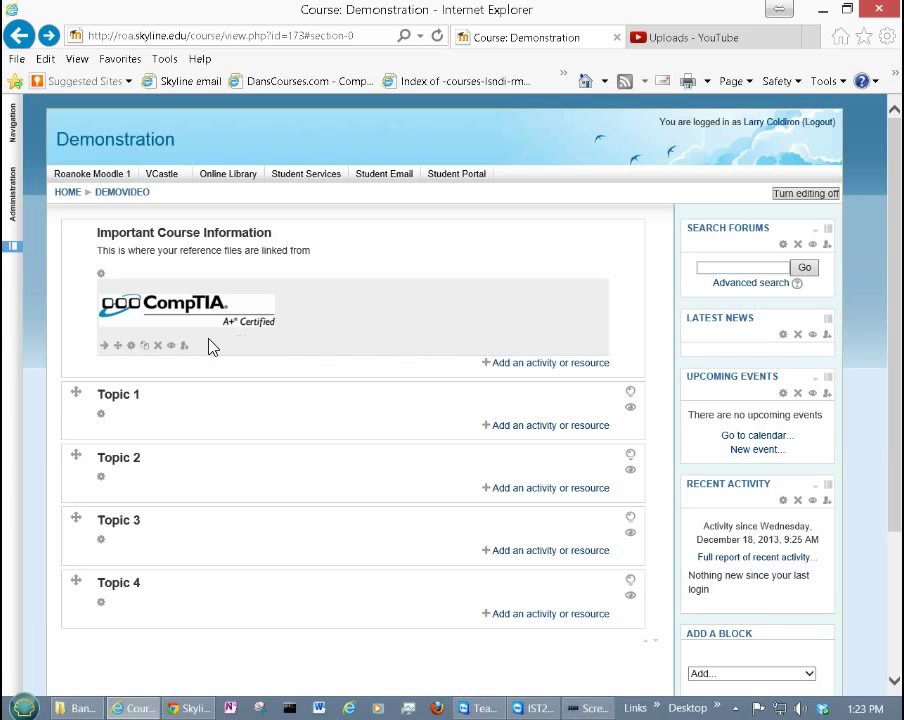
- Centre the certification image inside its label and save the label back to the course
left_click(130, 345)
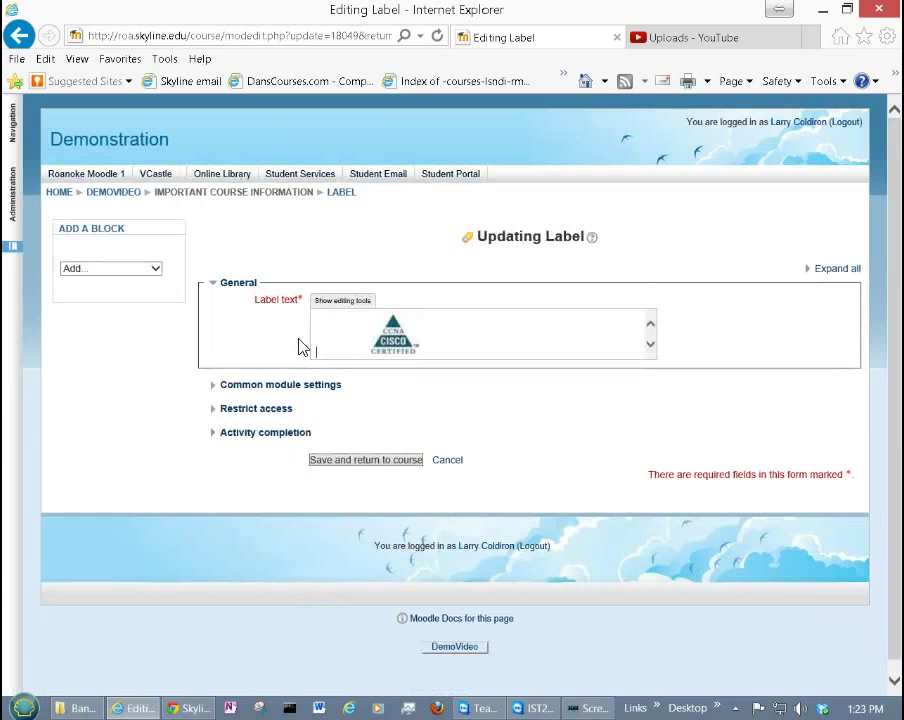
left_click(397, 340)
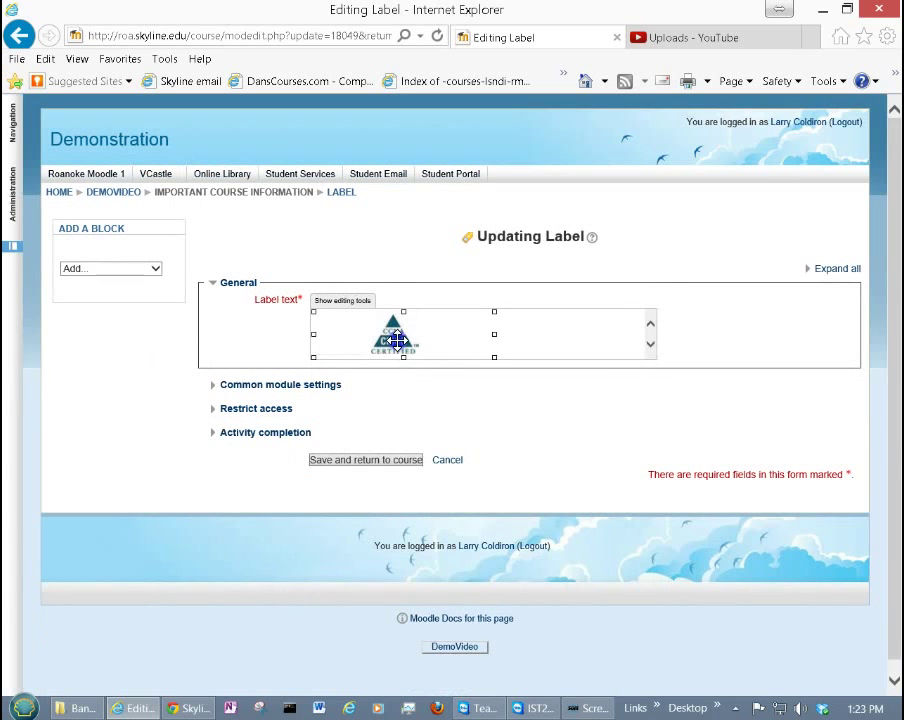
left_click(279, 334)
left_click(337, 304)
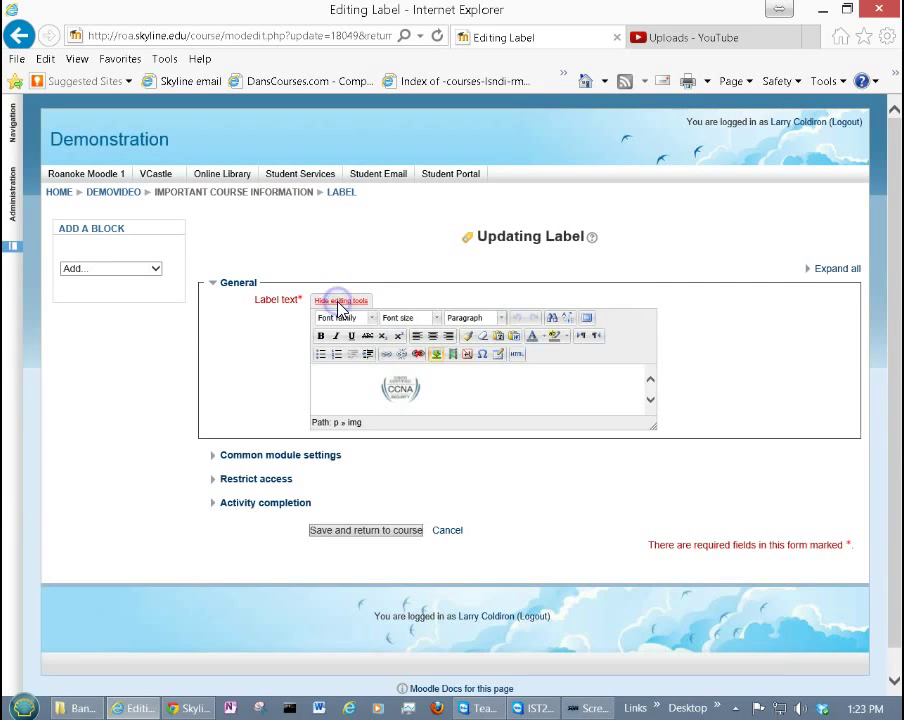
left_click(433, 337)
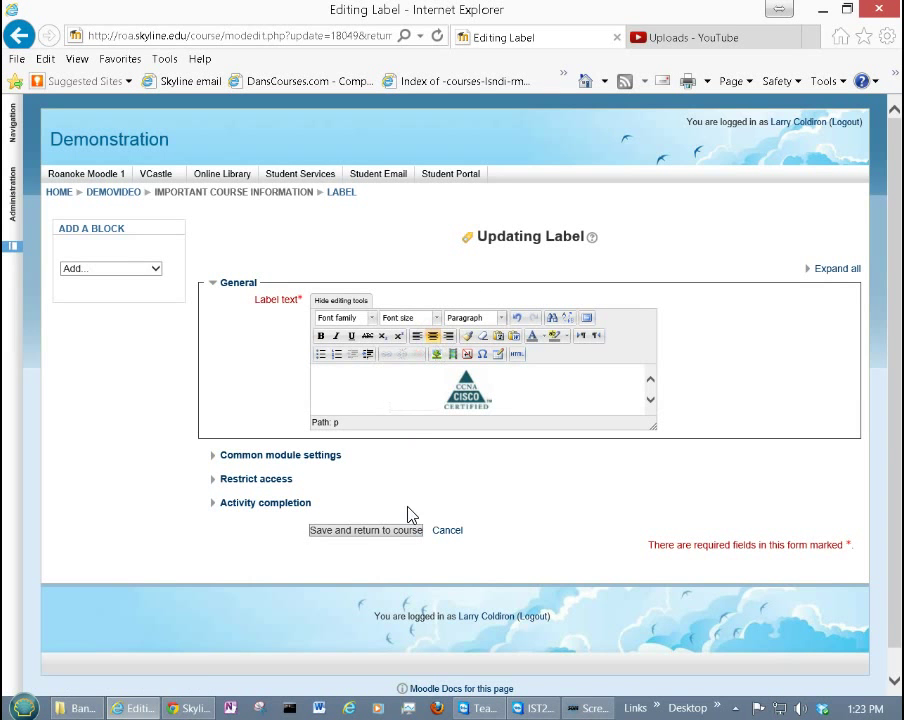
left_click(381, 533)
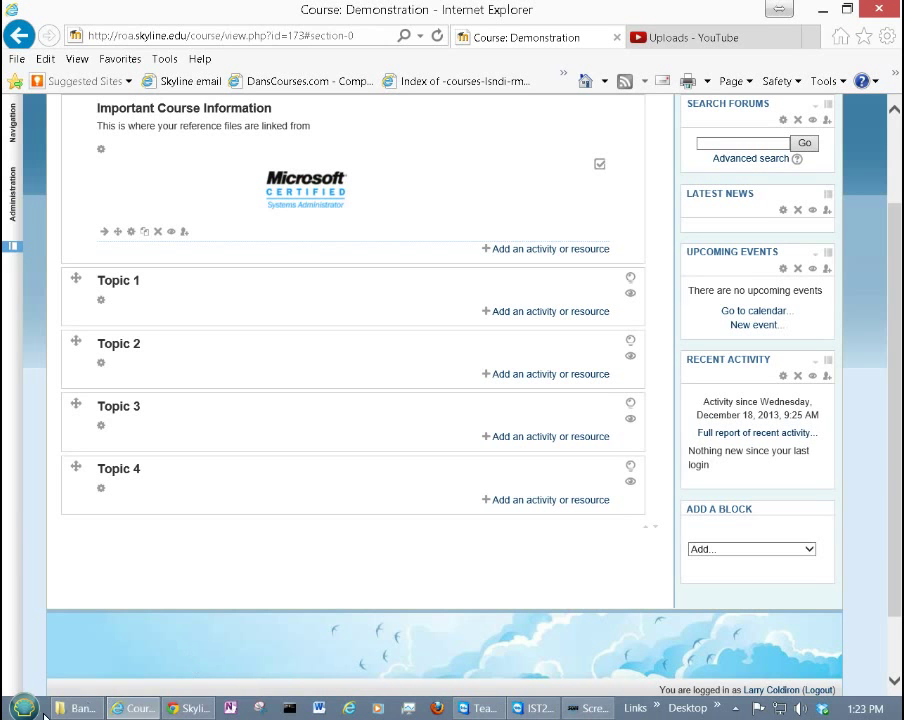
- Open images.google.com in place of the YouTube uploads page
mouse_move(184, 711)
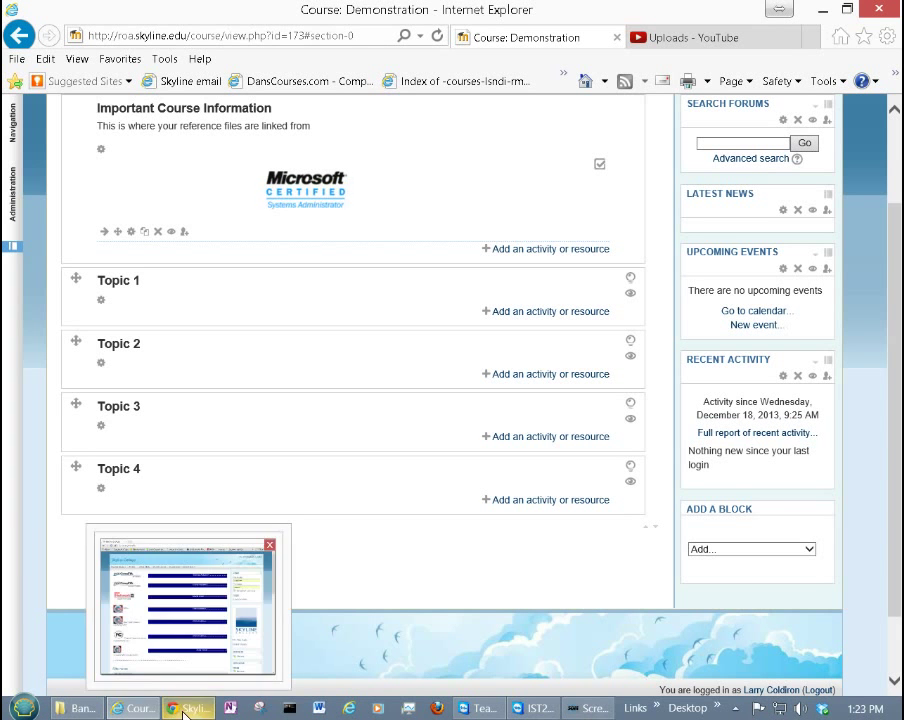
left_click(658, 45)
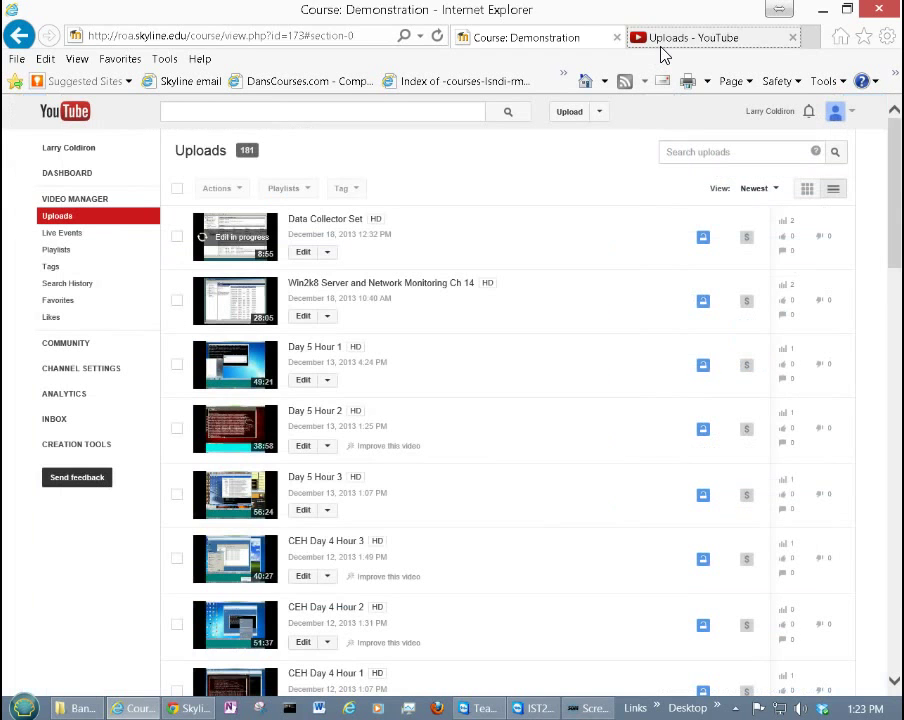
left_click(356, 36)
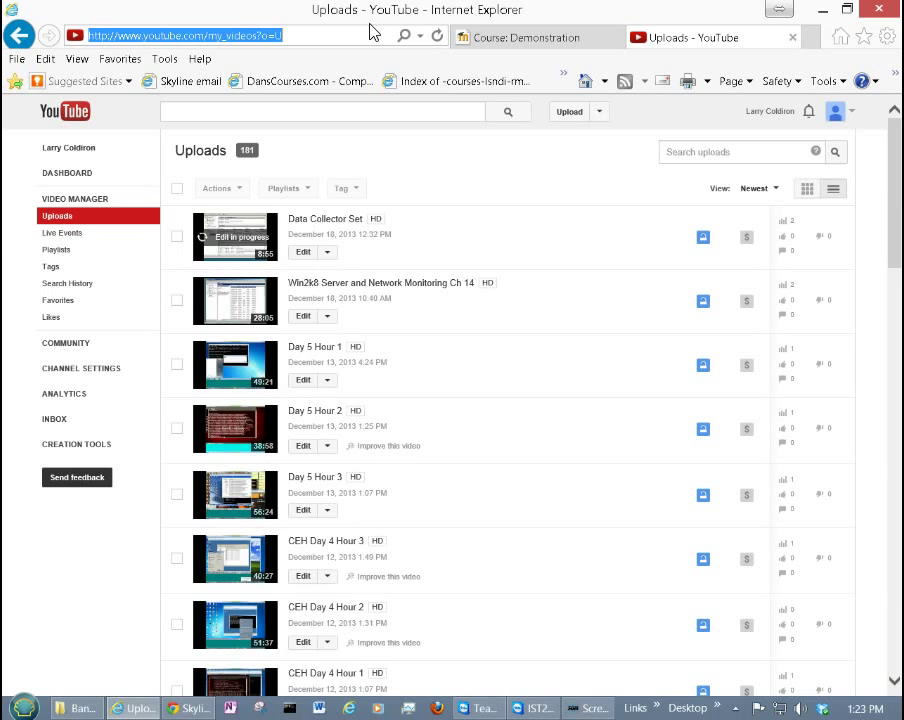
type("images.go")
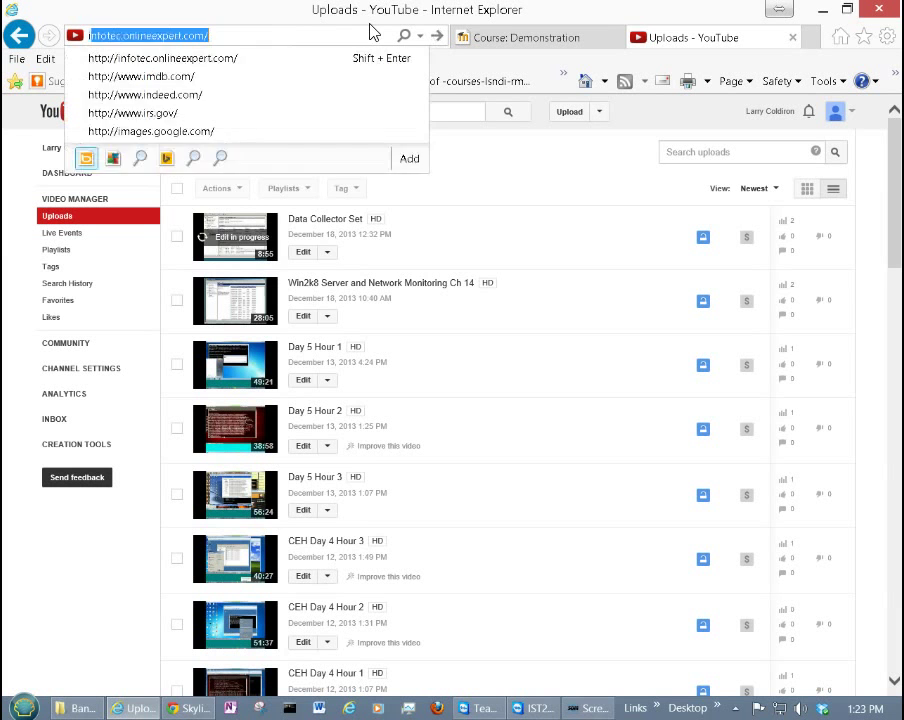
type("ogle.com")
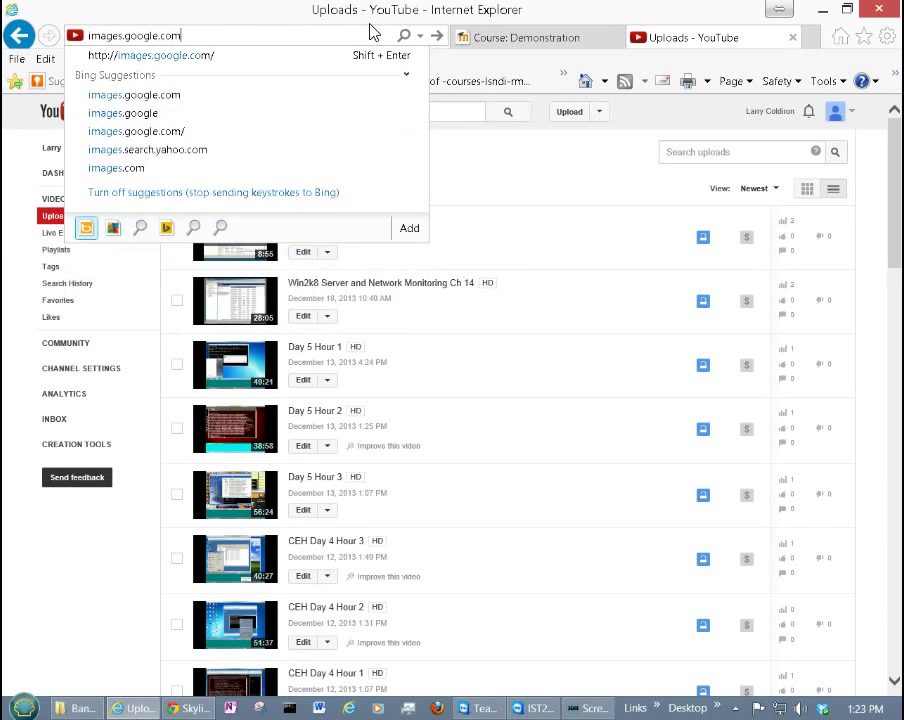
key("Return")
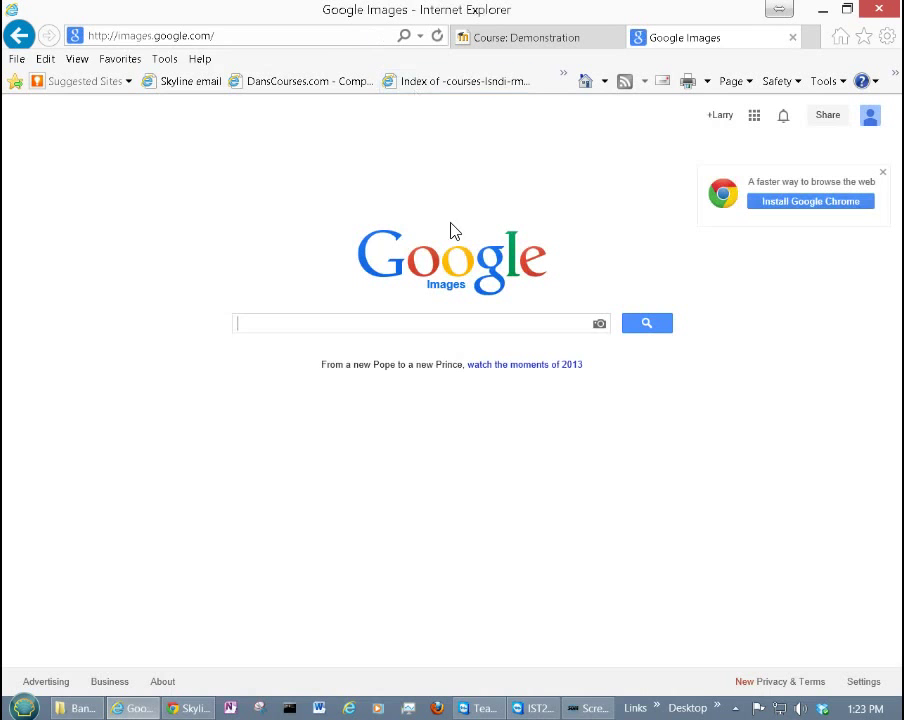
- Search Google Images for "network topology"
left_click(438, 325)
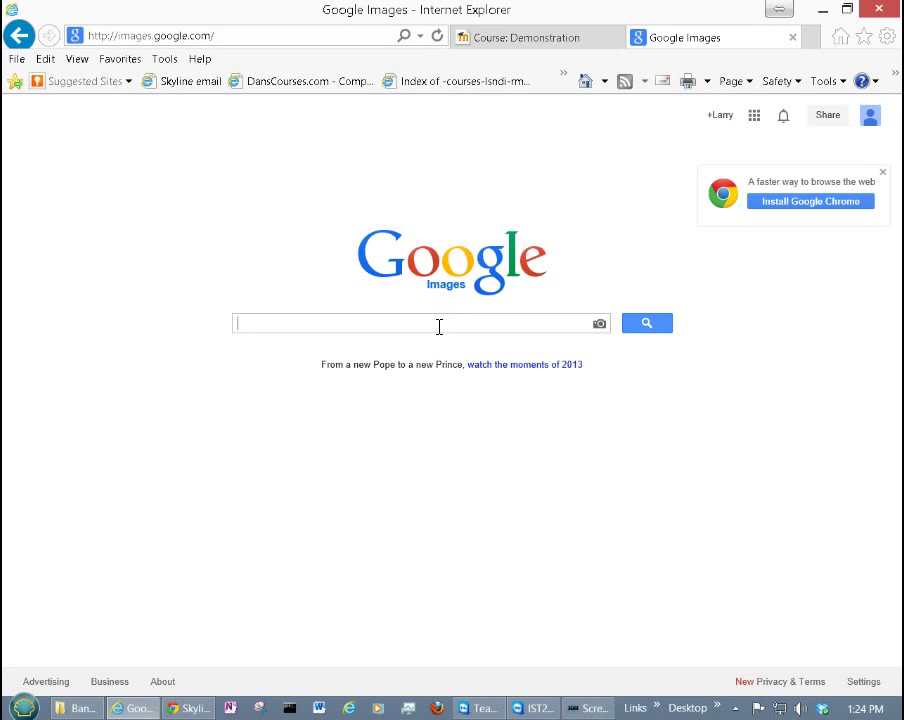
type("s")
key("BackSpace")
type("network")
type("wi")
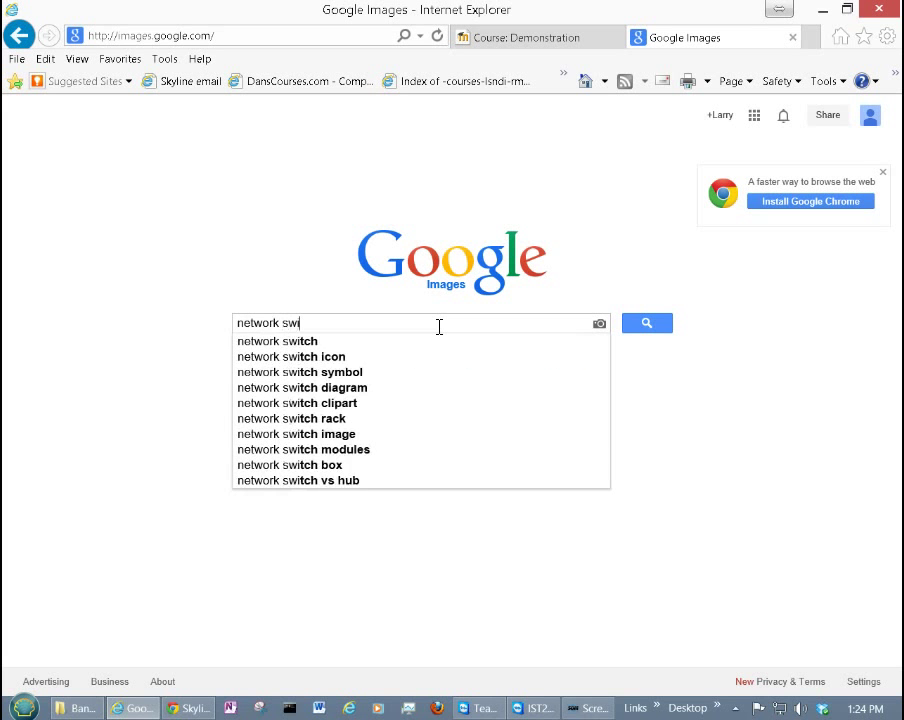
key("BackSpace")
key("BackSpace")
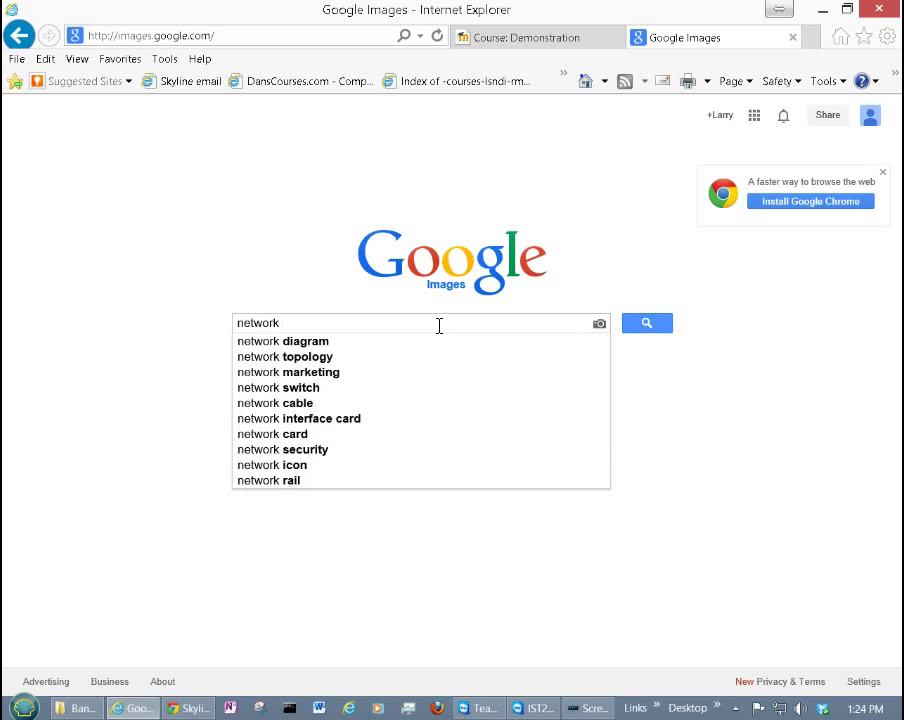
left_click(288, 358)
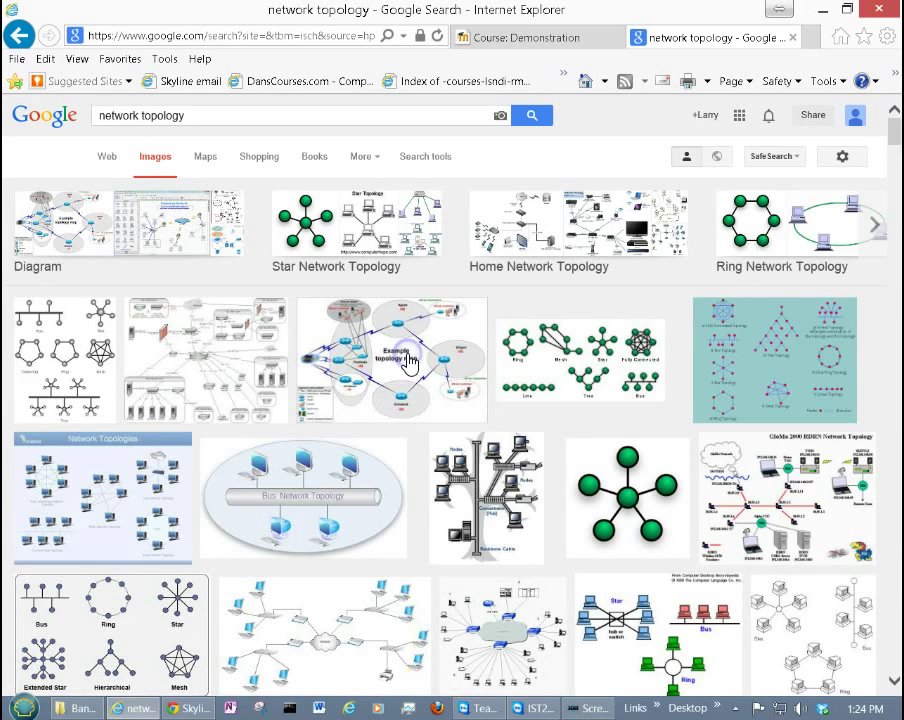
- Pick the bus, star, ring, mesh and tree topology diagram from the image results and open its WhatIs.com source page
left_click(408, 359)
right_click(376, 360)
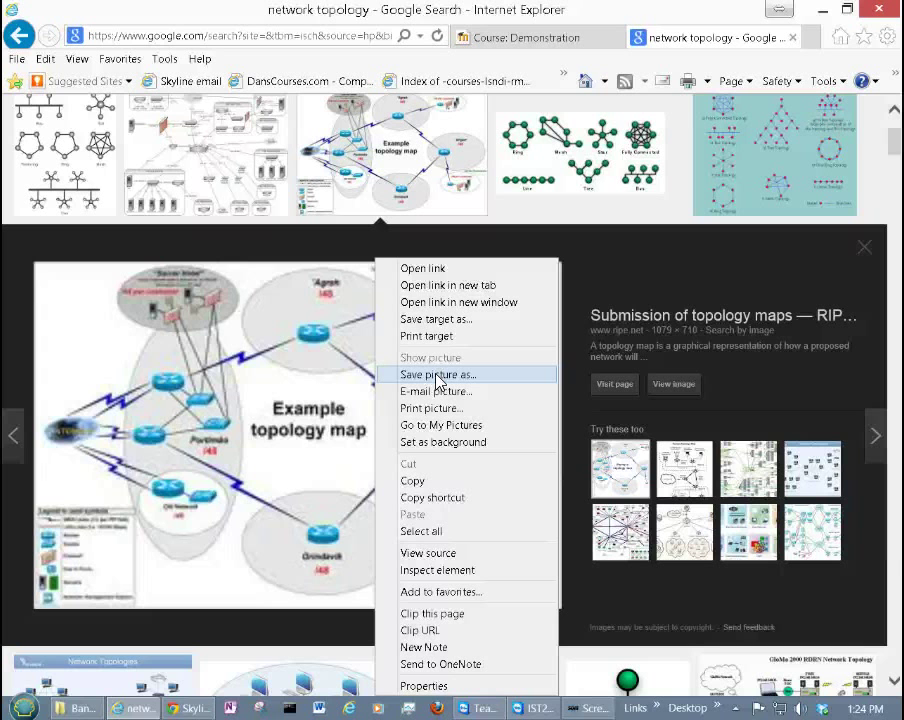
left_click(58, 152)
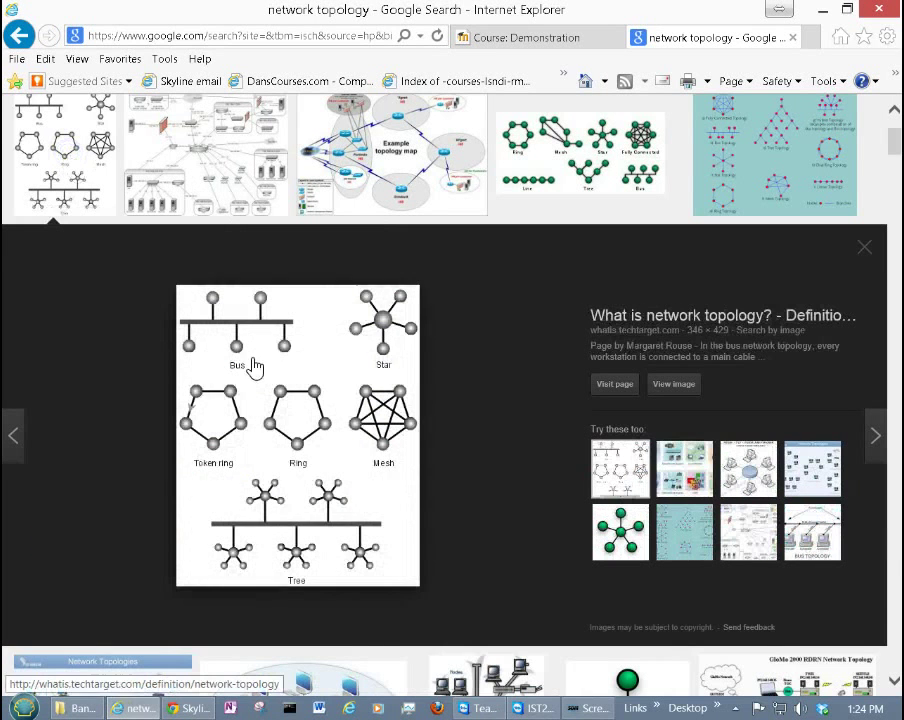
right_click(310, 440)
left_click(293, 423)
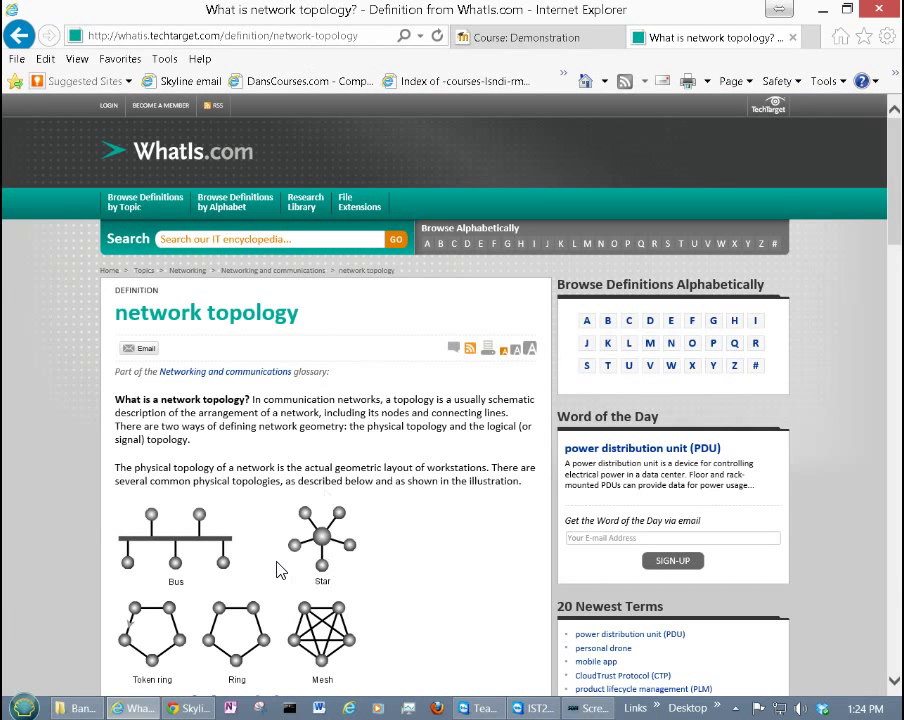
- Copy the web address of topology.gif from the picture's properties on the WhatIs.com page
right_click(193, 561)
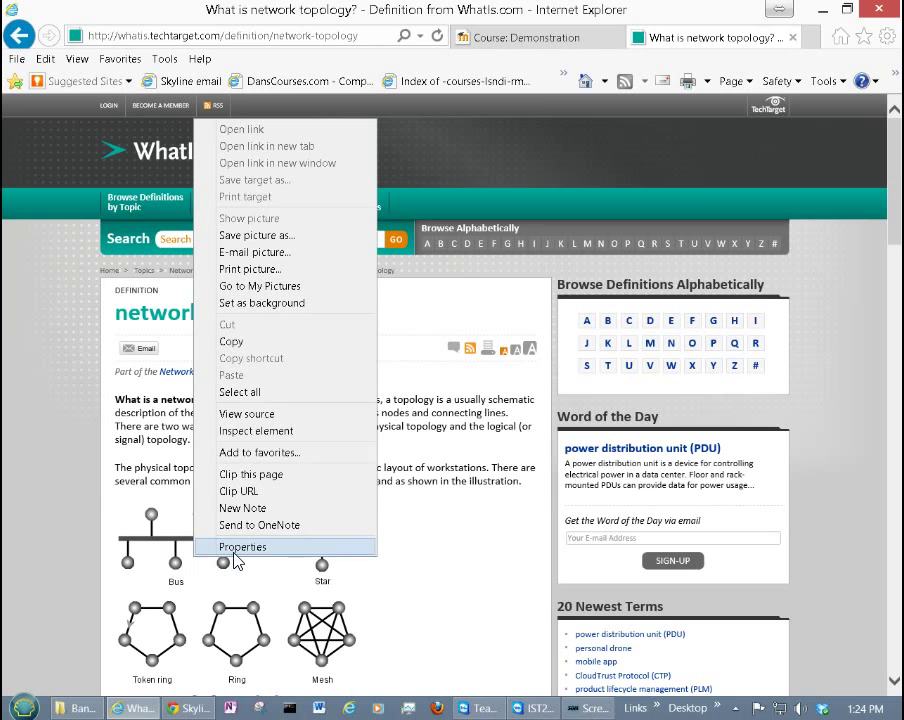
left_click(235, 555)
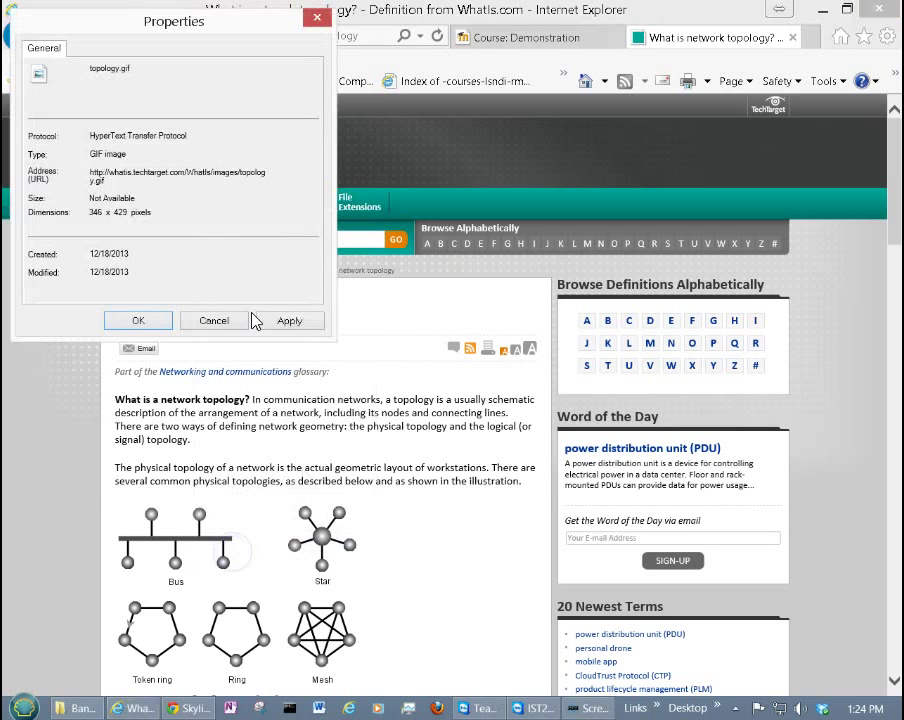
double_click(92, 176)
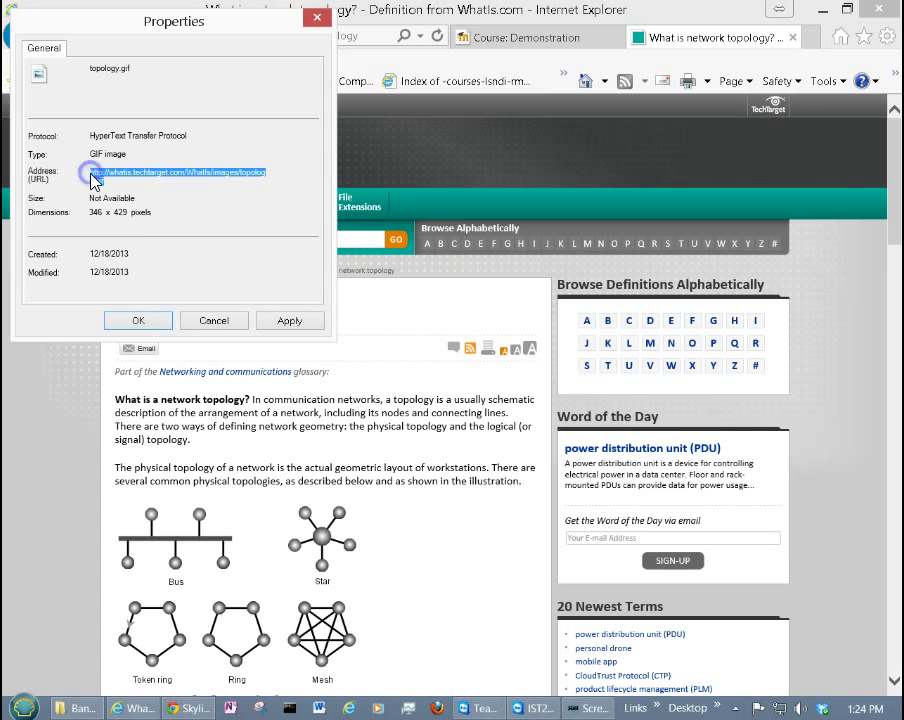
right_click(94, 178)
left_click(116, 222)
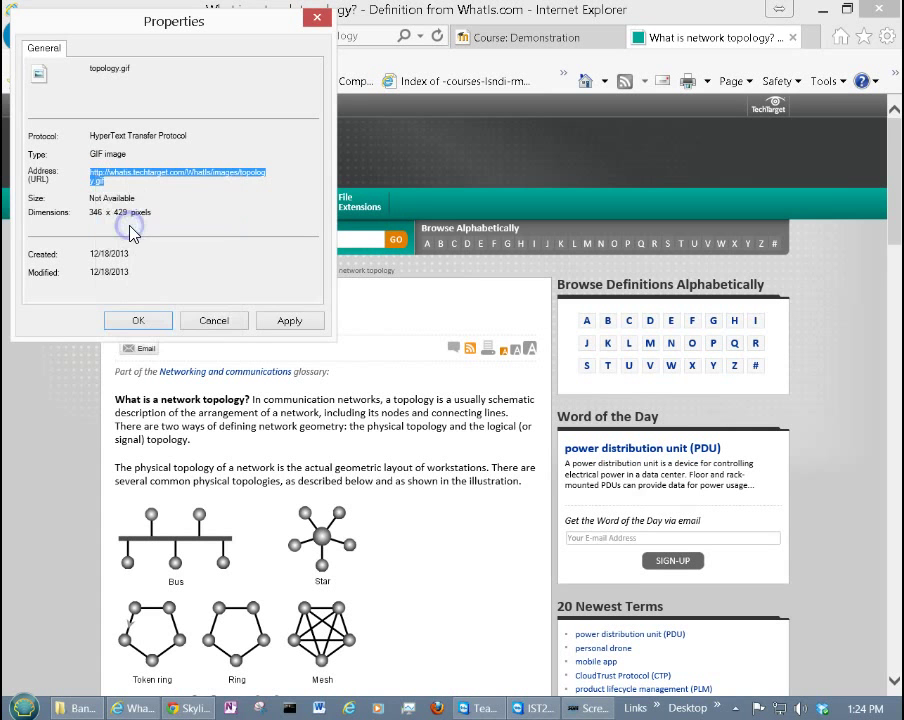
left_click(212, 318)
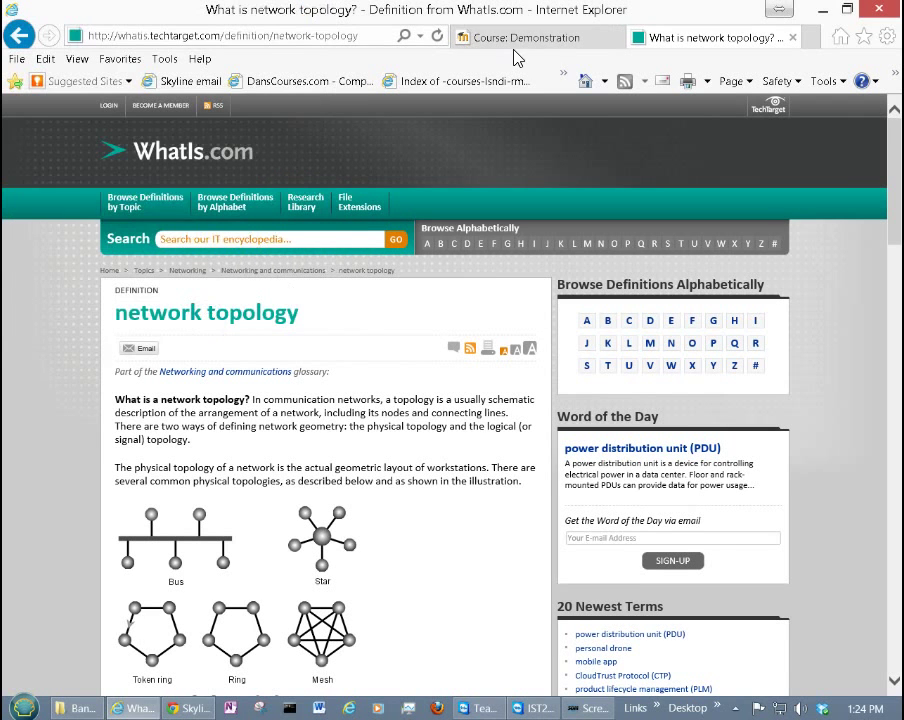
- Return to the Demonstration course and start a new label in the Important Course Information section
left_click(515, 42)
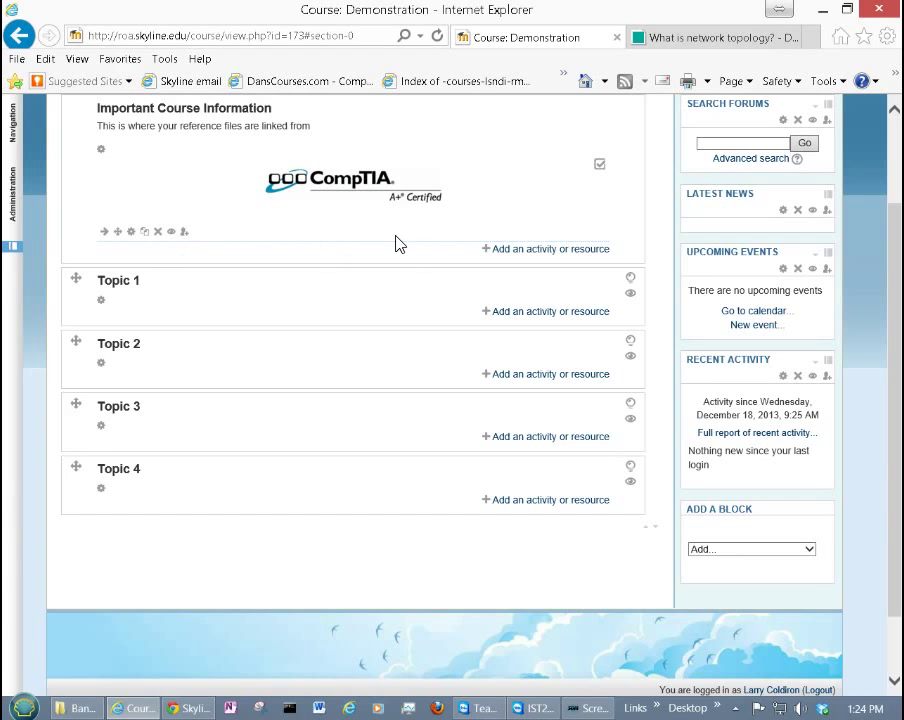
left_click(490, 250)
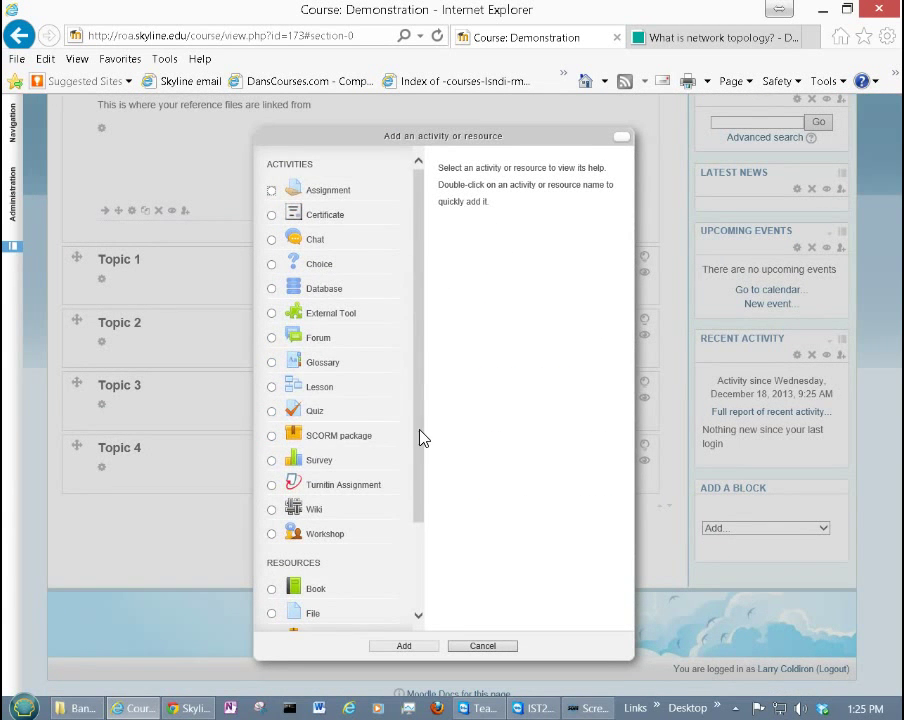
left_click_drag(421, 437, 414, 554)
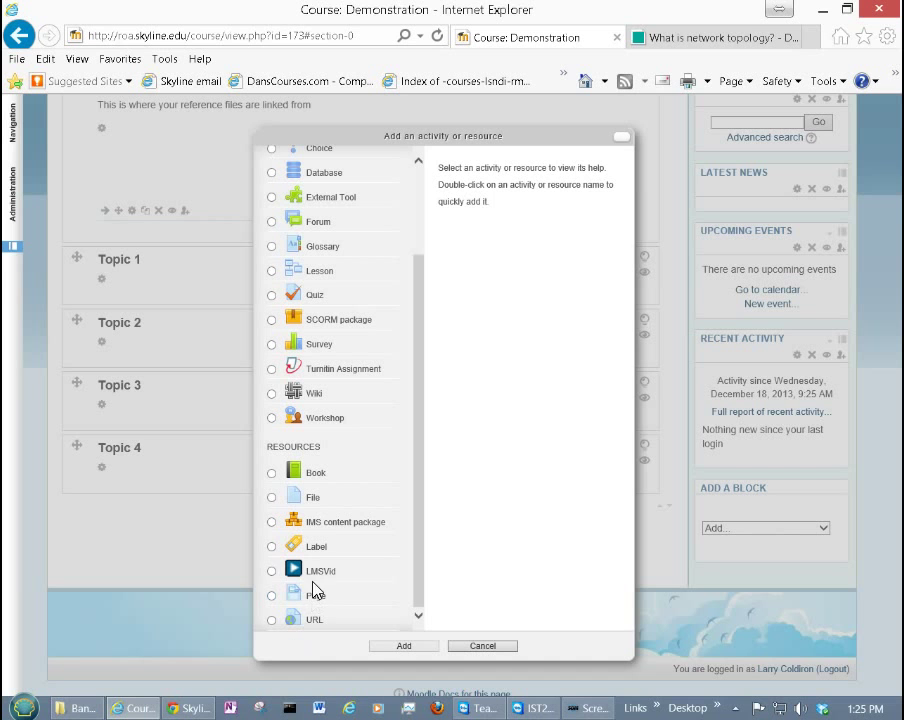
left_click(271, 546)
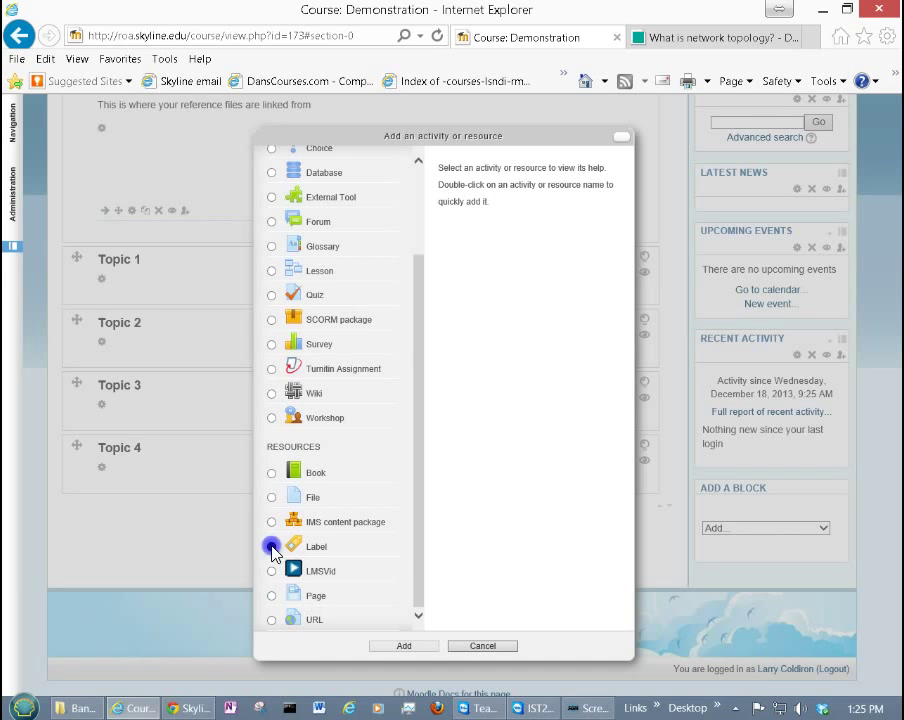
left_click(405, 647)
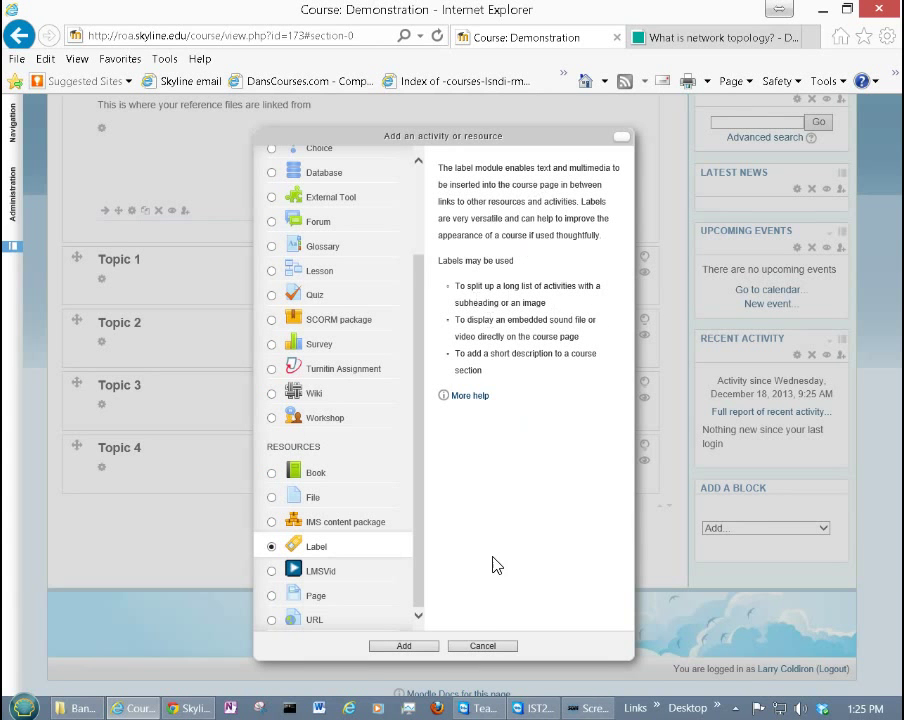
left_click(405, 647)
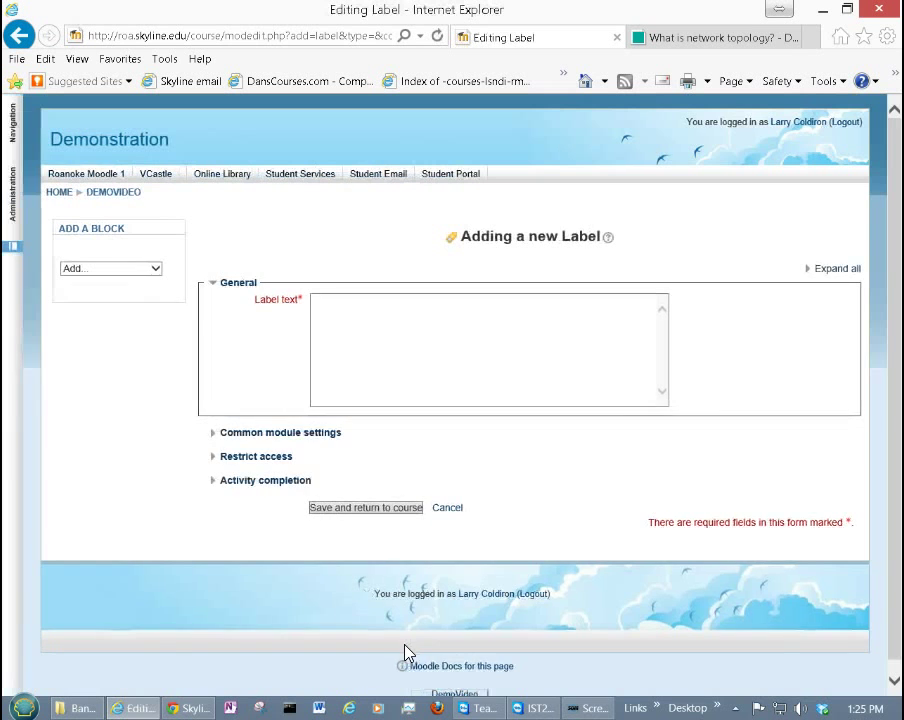
- Insert the picture from the copied topology.gif address with the description "Topology", and save the label to the course
left_click(344, 301)
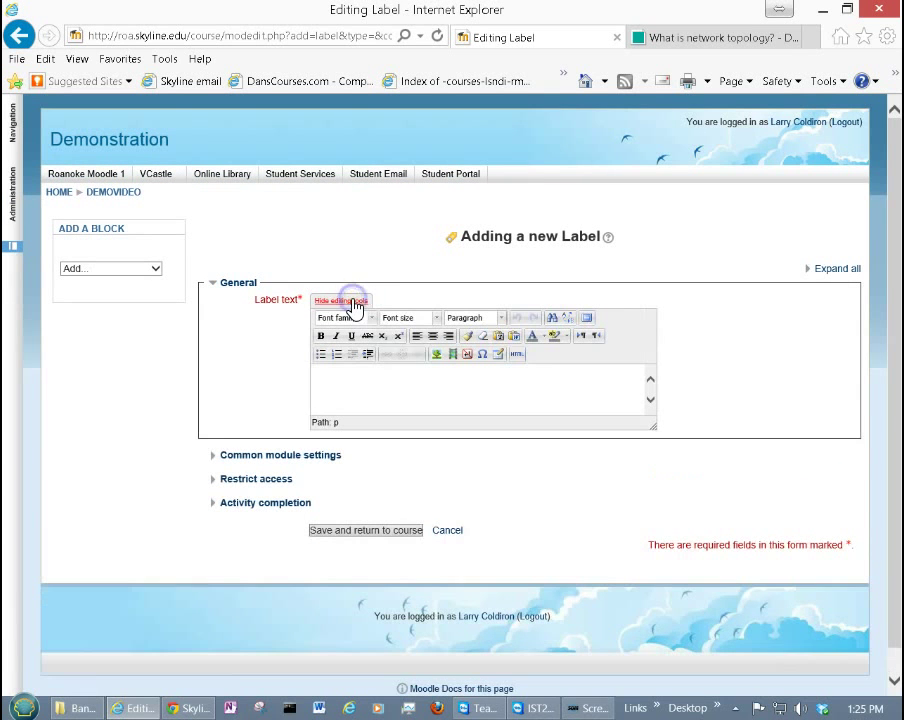
left_click(436, 355)
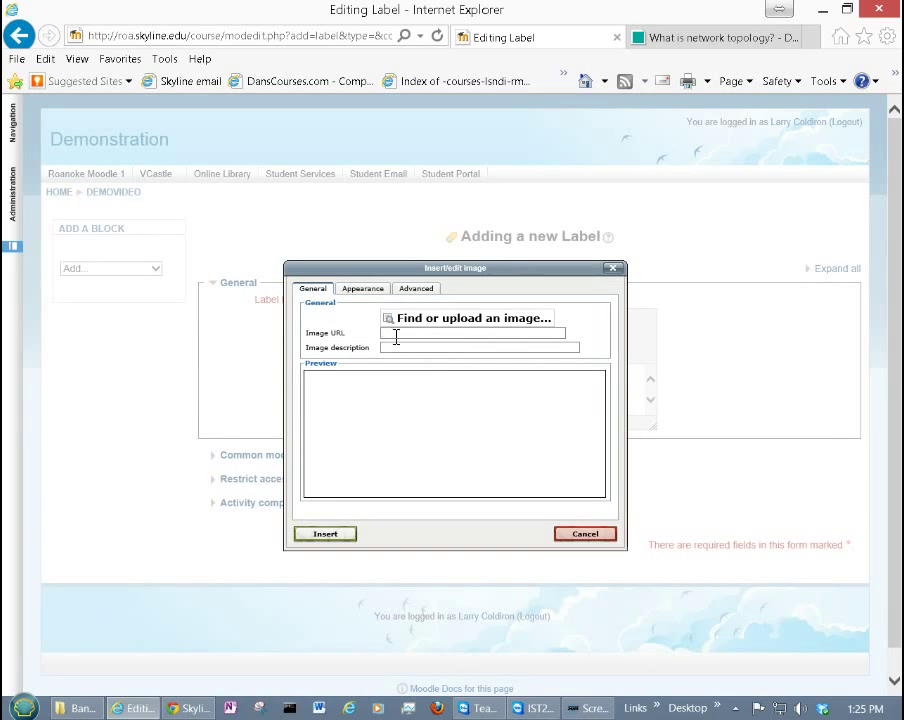
right_click(396, 337)
left_click(410, 402)
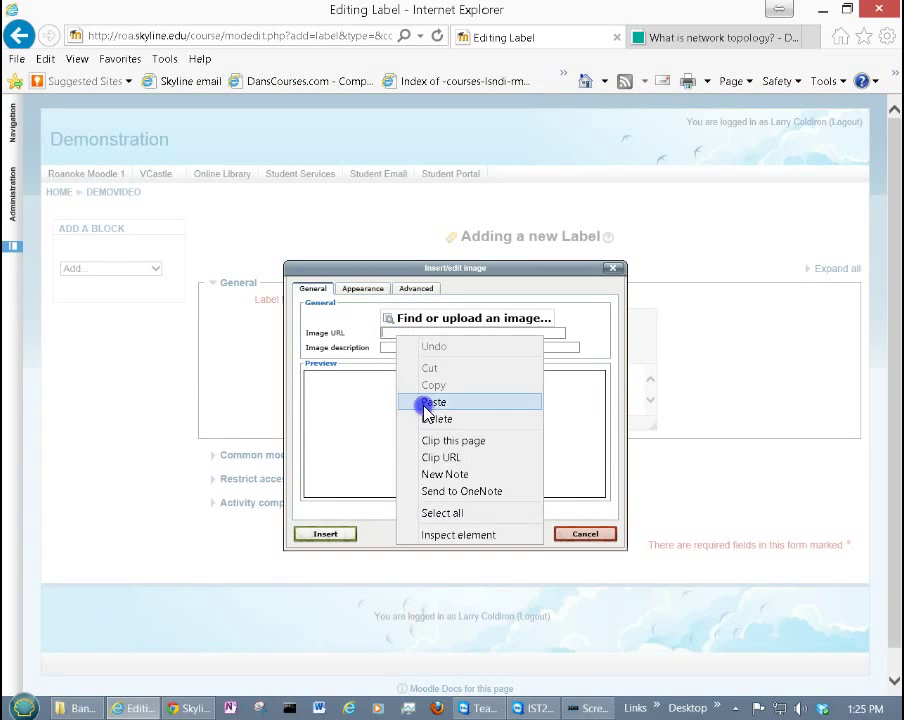
left_click(395, 347)
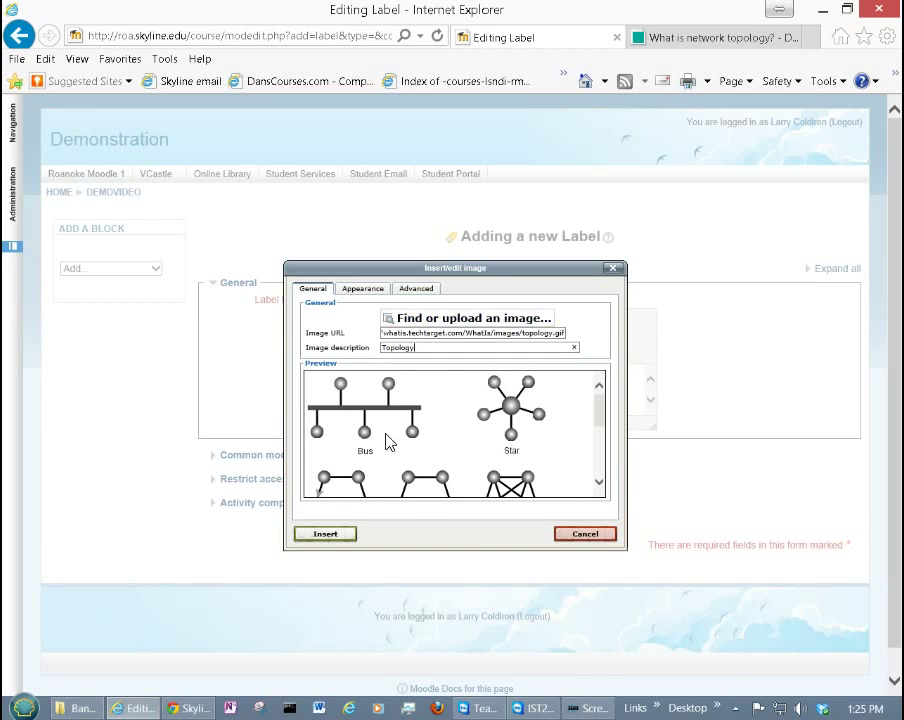
left_click(316, 531)
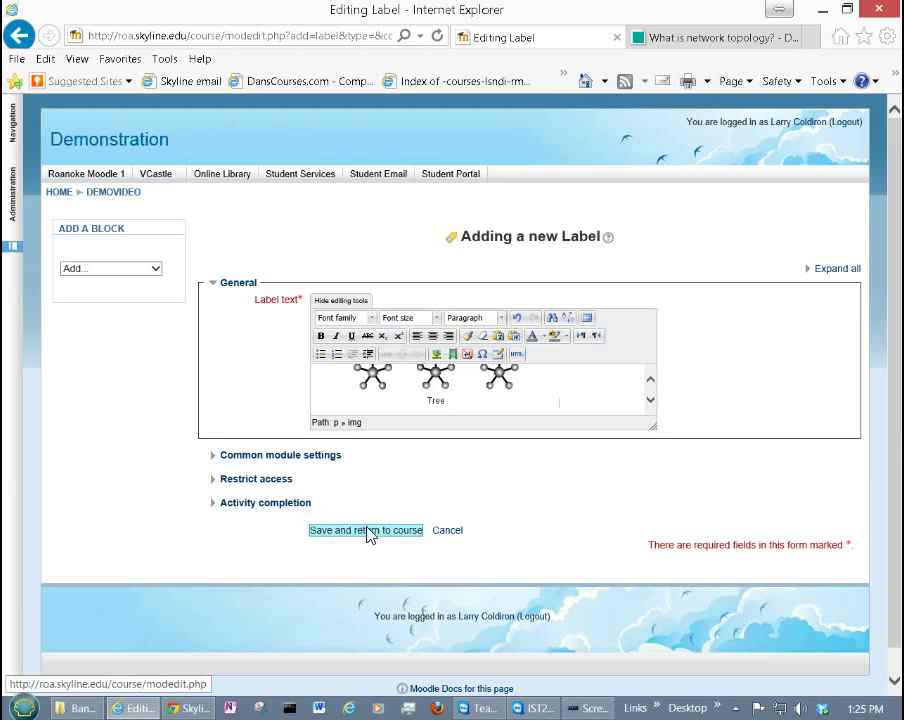
left_click(368, 531)
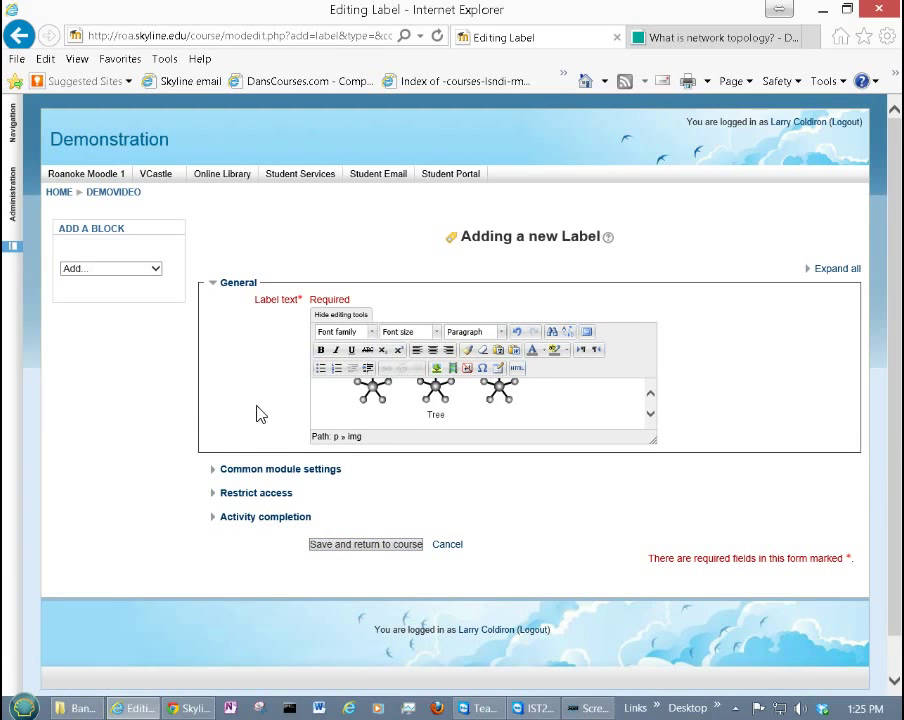
left_click(352, 546)
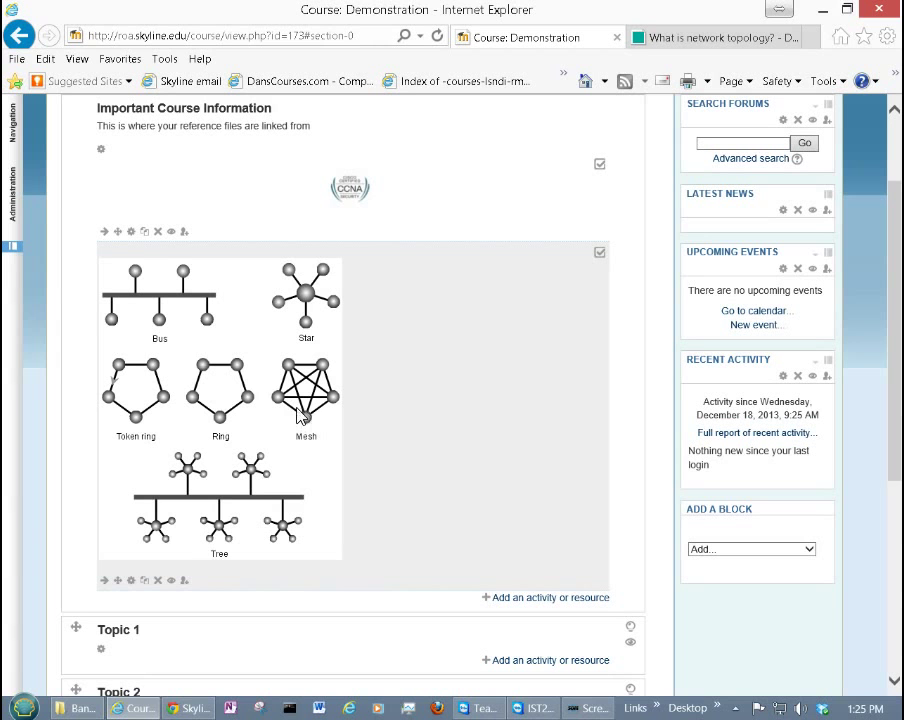
- Reopen the topology picture's label with the editing tools shown, and try to centre the picture and open its image settings
left_click(130, 581)
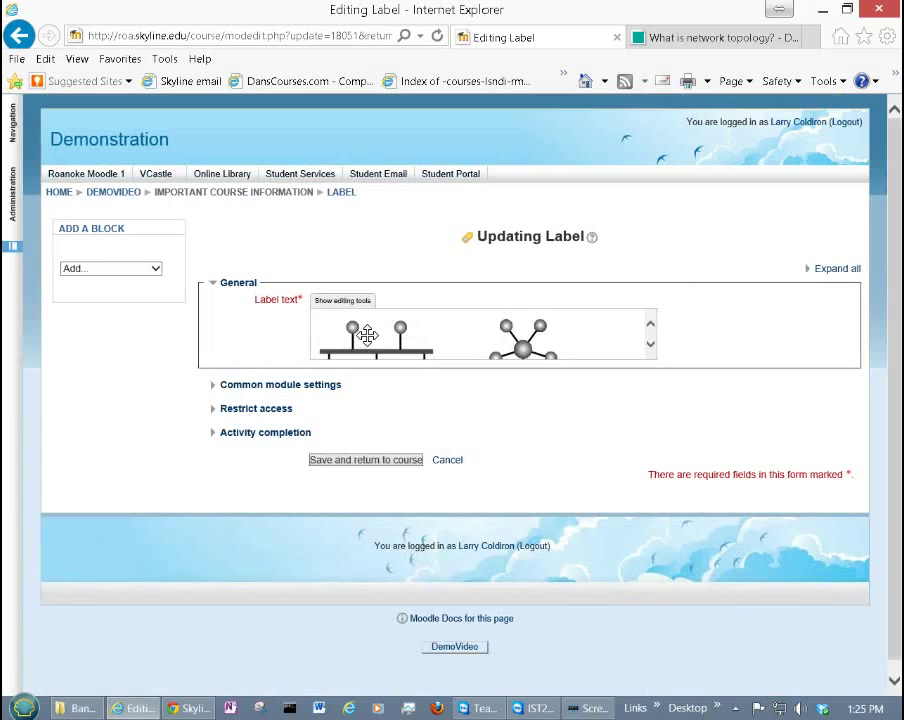
left_click(342, 302)
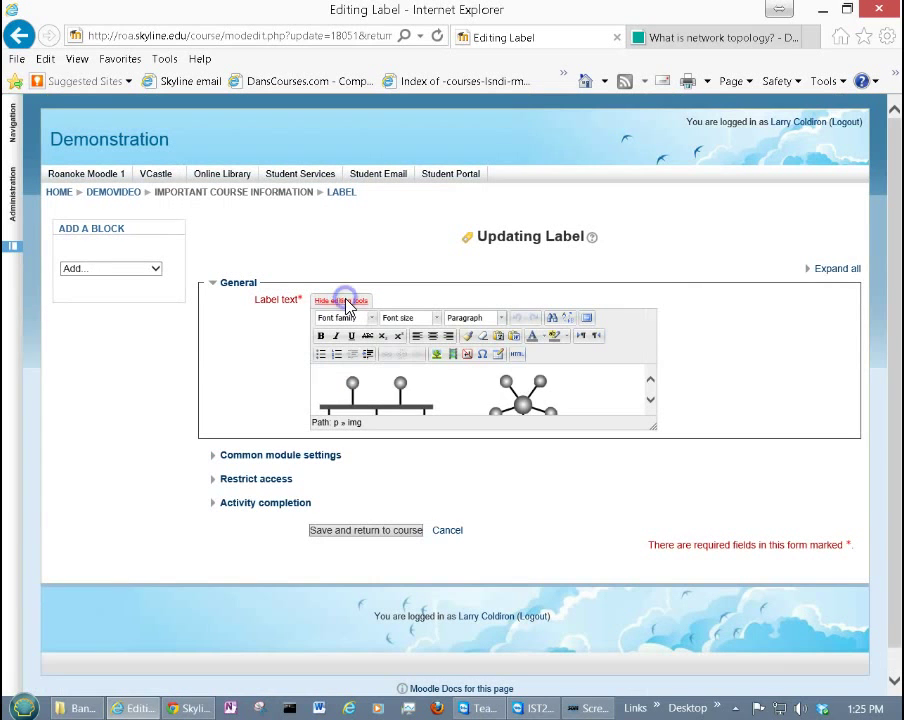
scroll(352, 386, "down", 2)
left_click(390, 378)
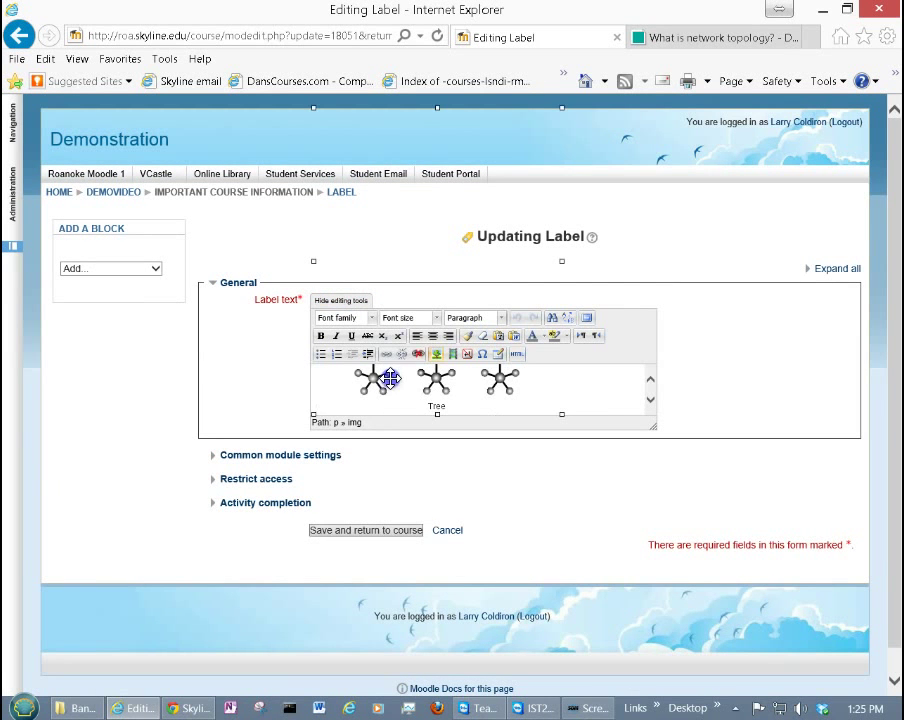
left_click(432, 337)
left_click(436, 356)
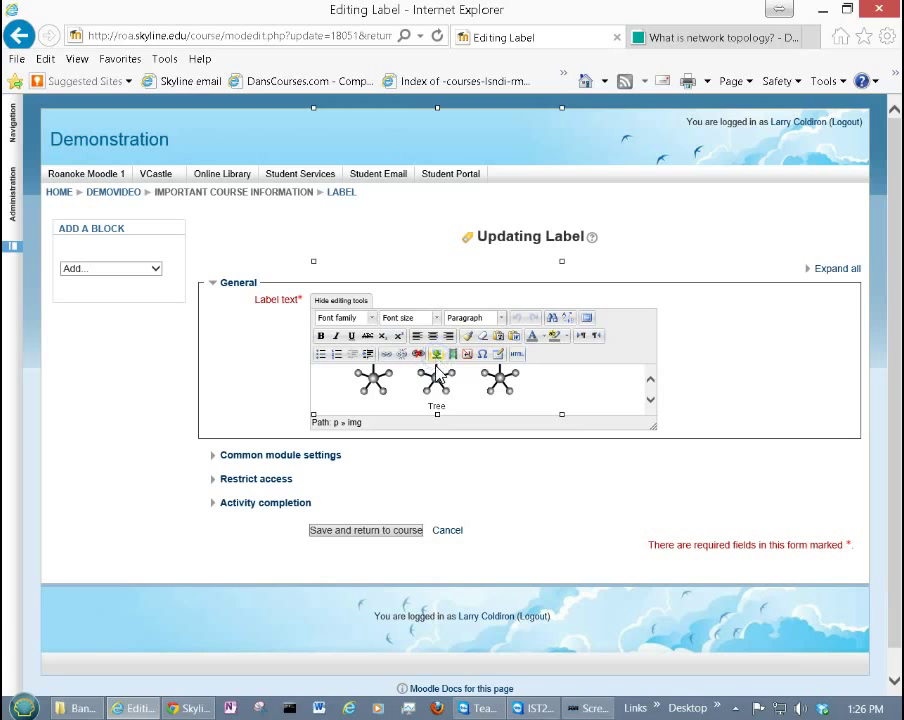
left_click(436, 358)
left_click(436, 357)
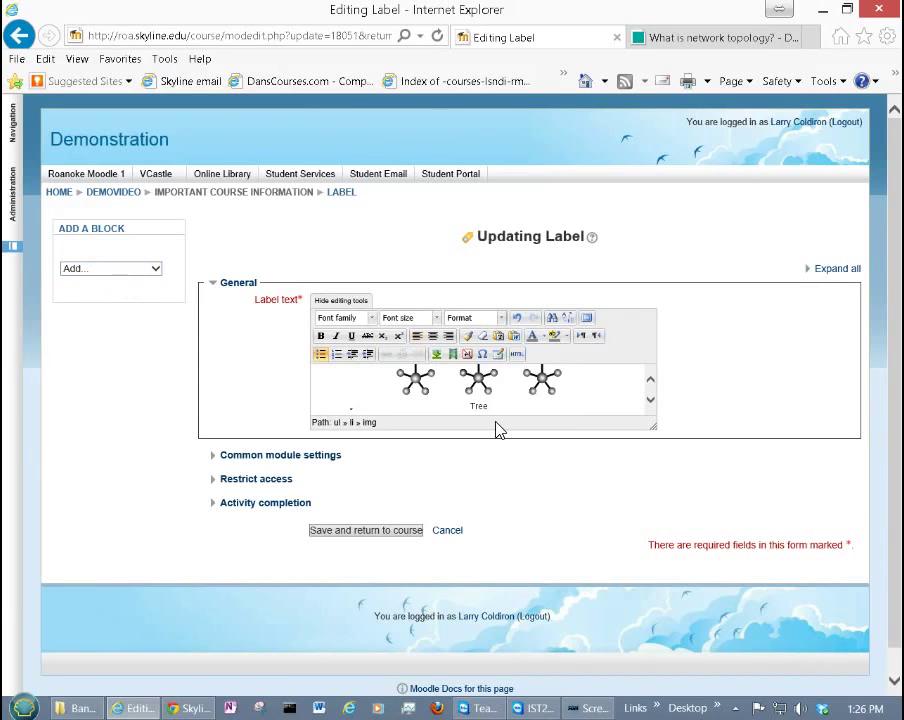
- Set the topology picture's width to 250 px in the full-screen editor, and return to the normal label form
left_click(585, 318)
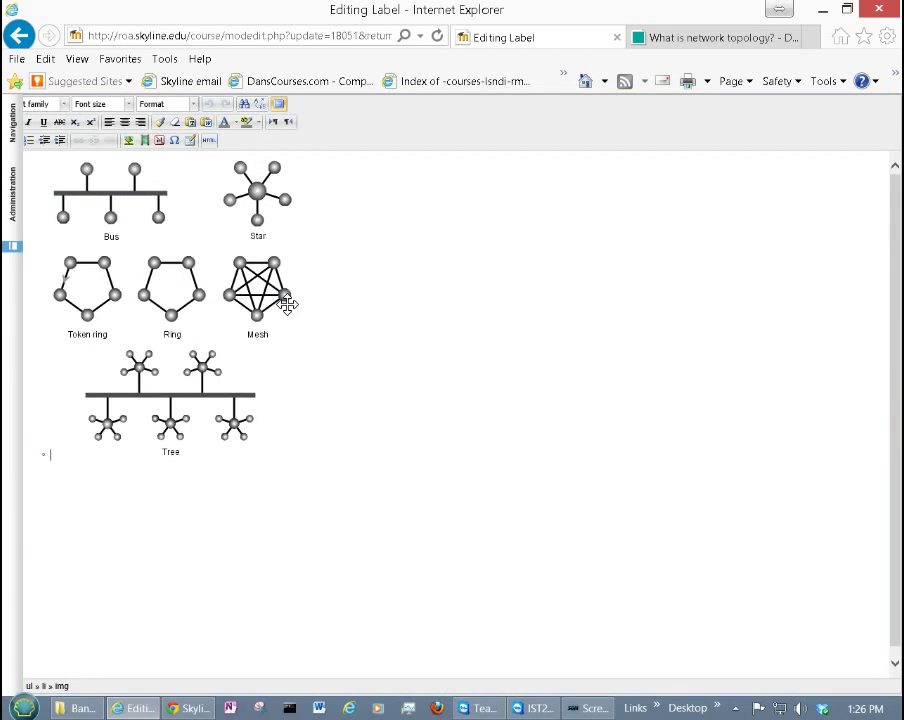
left_click(193, 271)
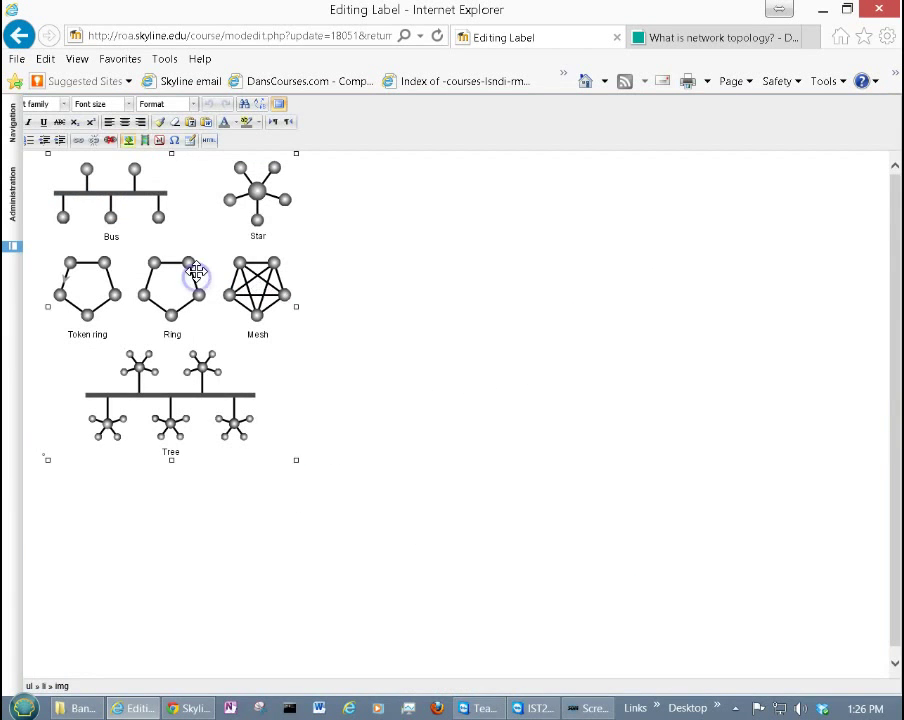
left_click(131, 142)
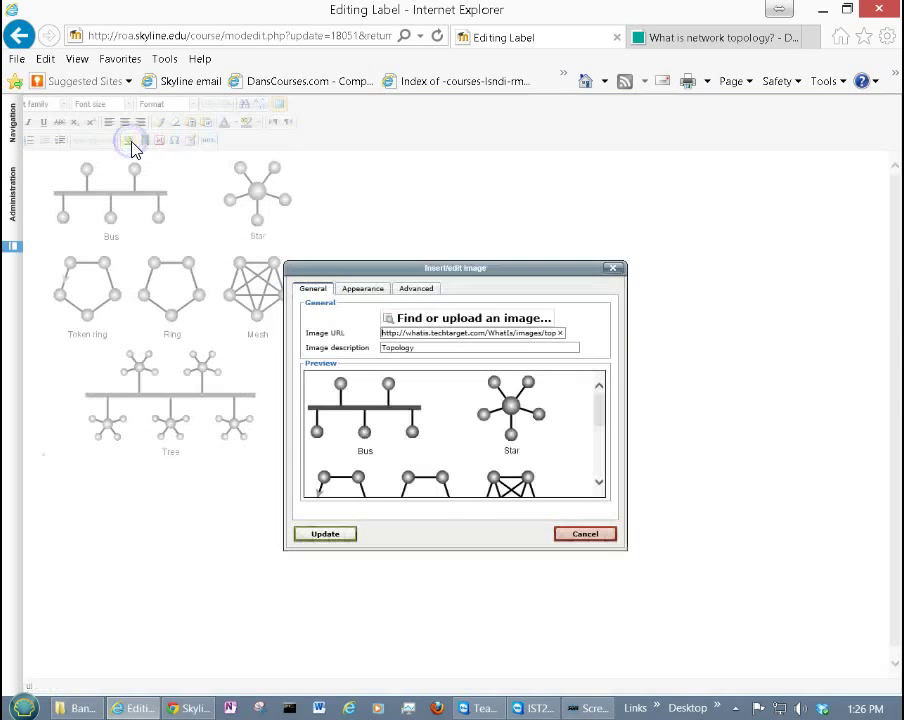
left_click(363, 290)
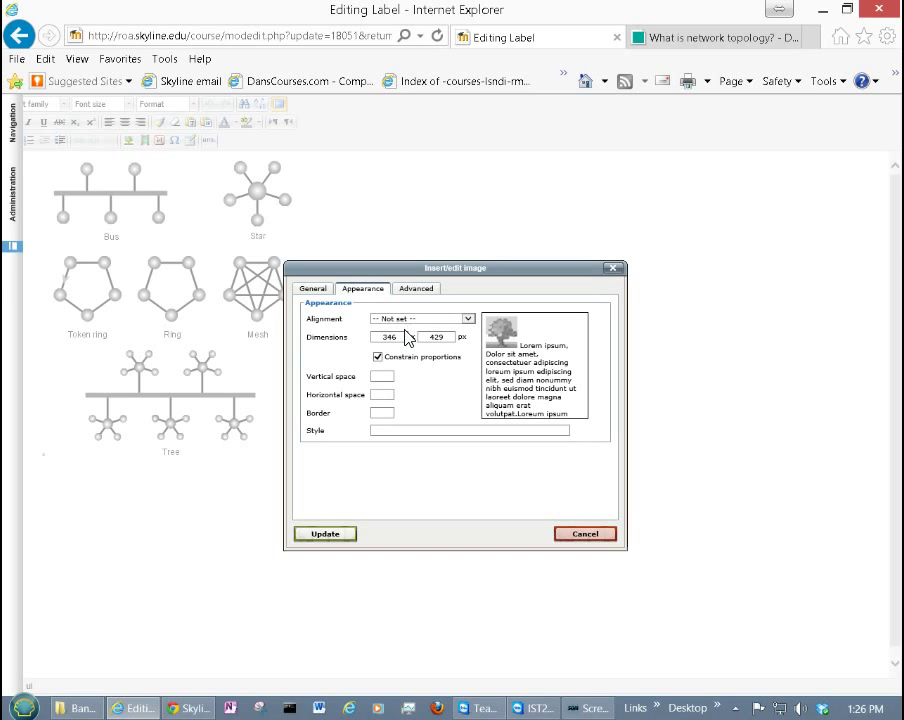
left_click(469, 319)
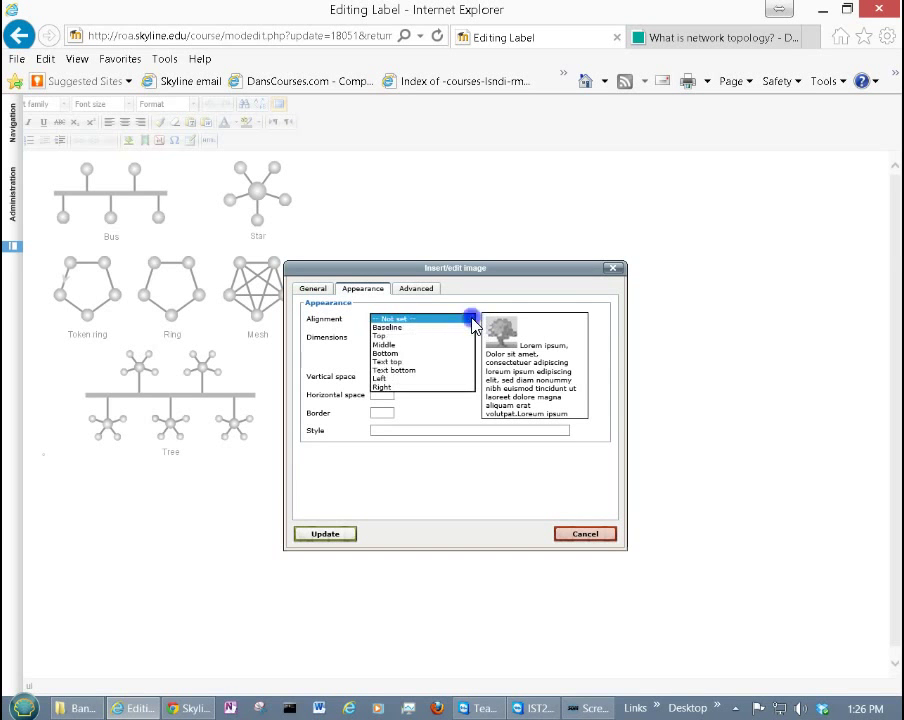
left_click(471, 320)
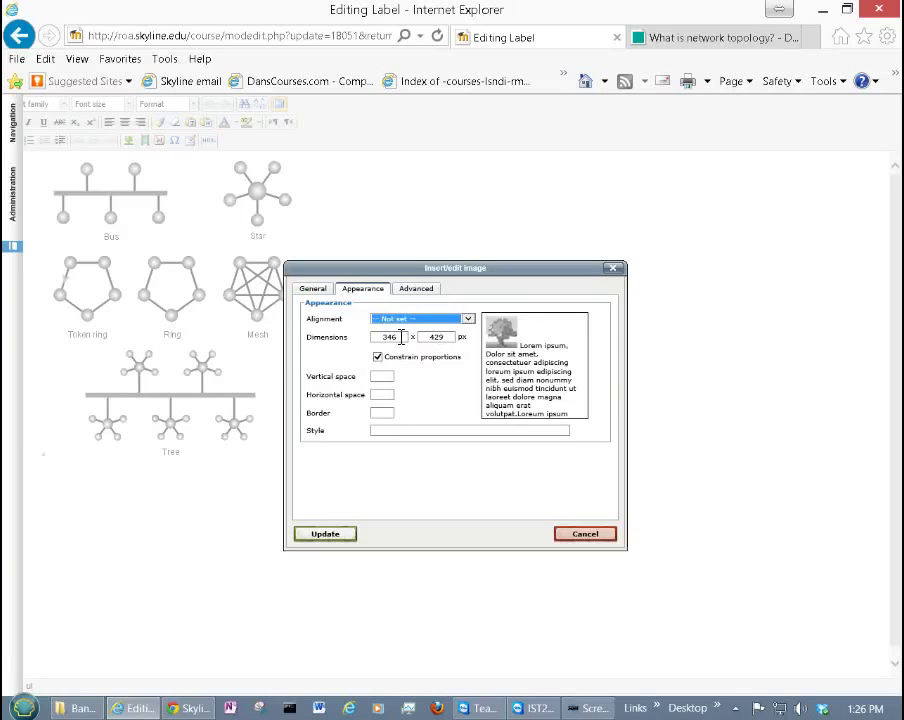
left_click_drag(401, 337, 352, 336)
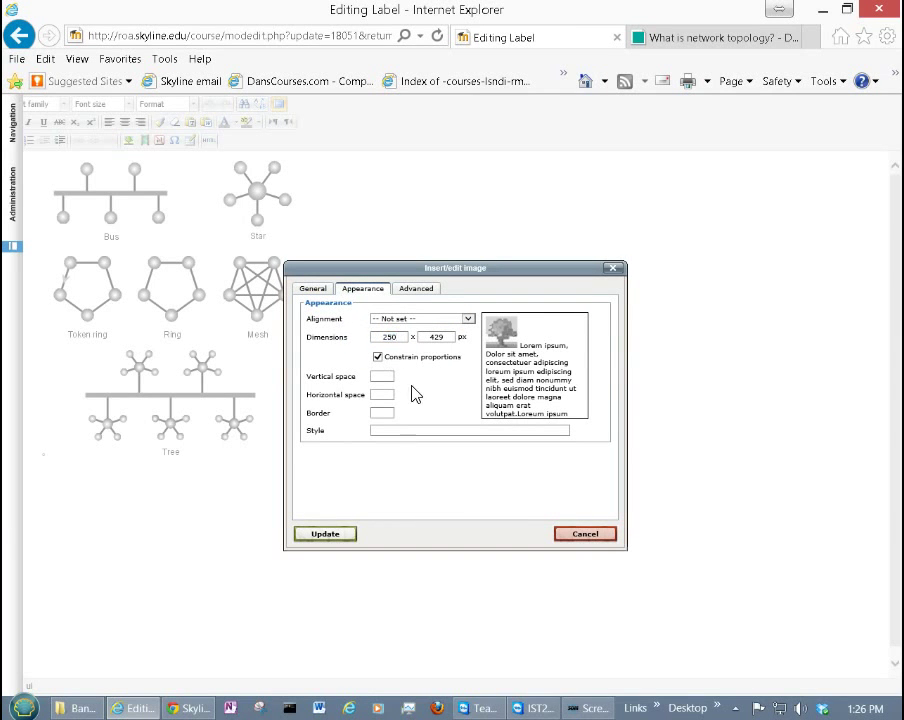
left_click(438, 379)
left_click(330, 534)
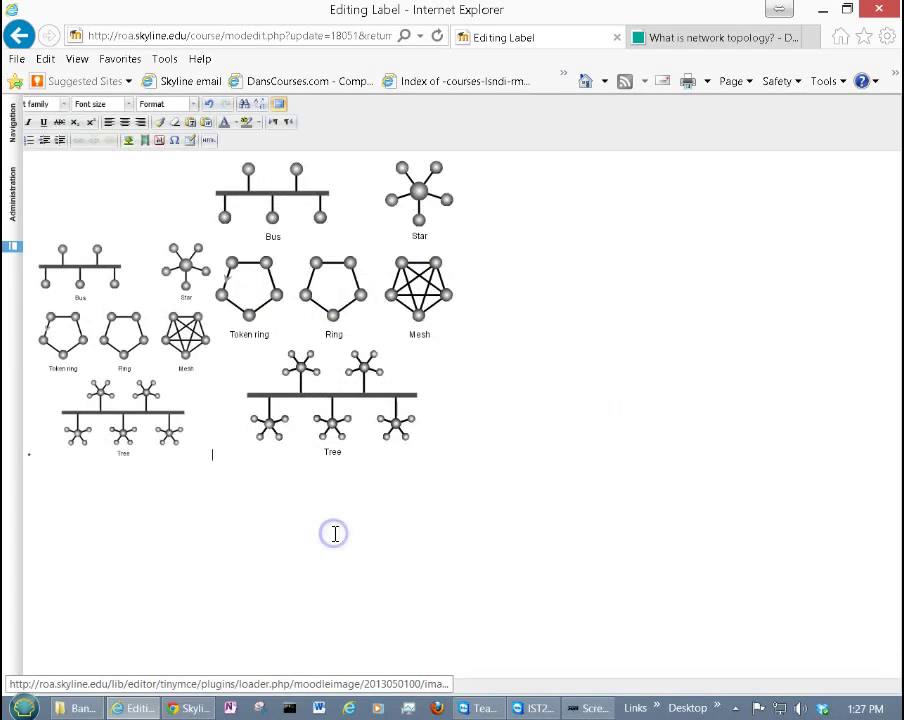
left_click(281, 105)
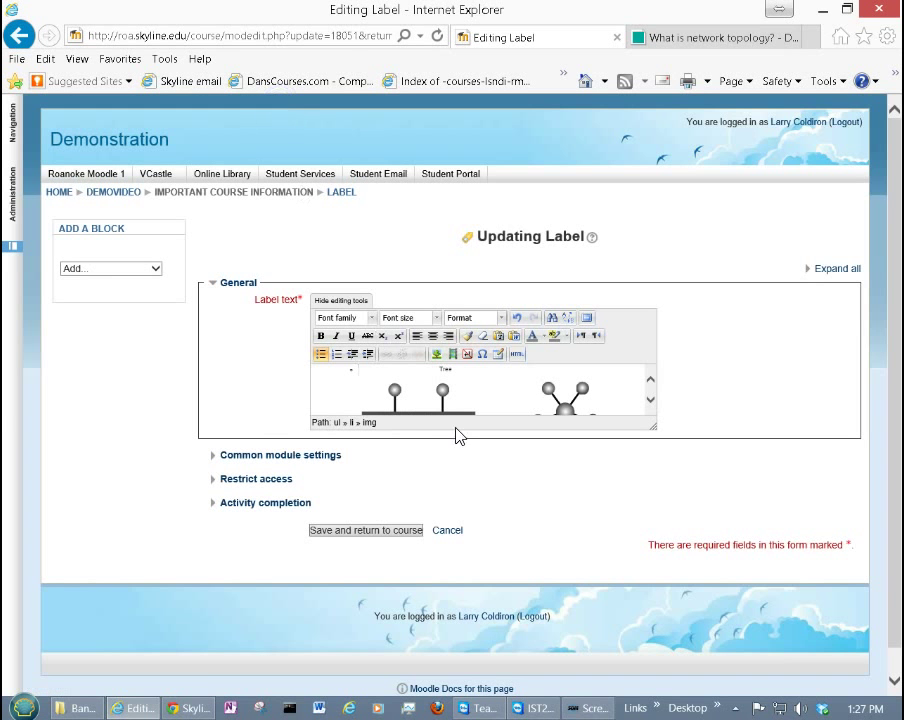
- Save the topology label to the course, and reopen it in the full-screen editor
left_click(389, 536)
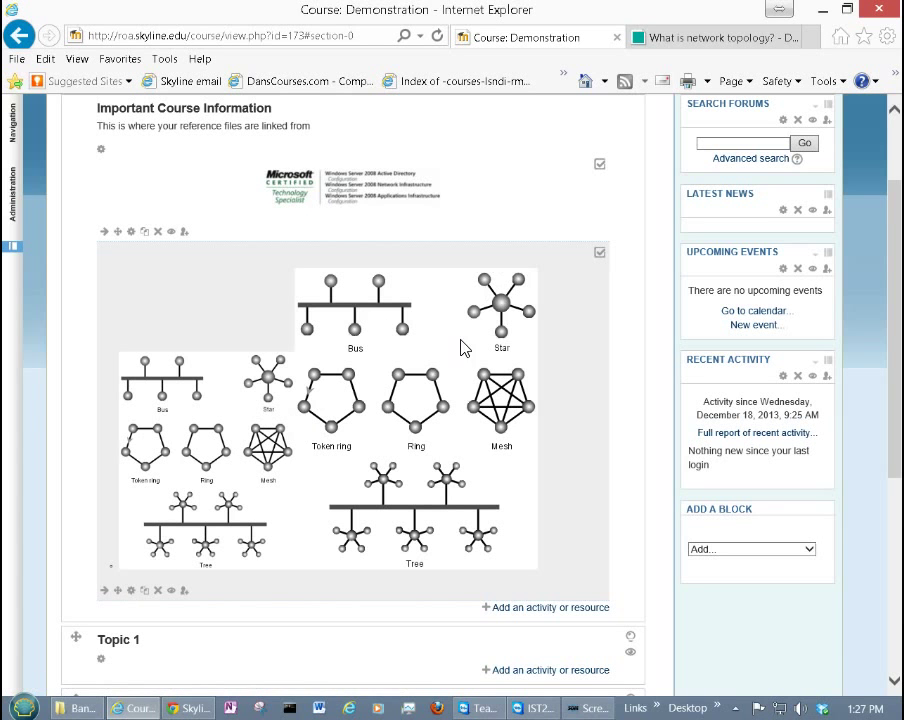
left_click(130, 590)
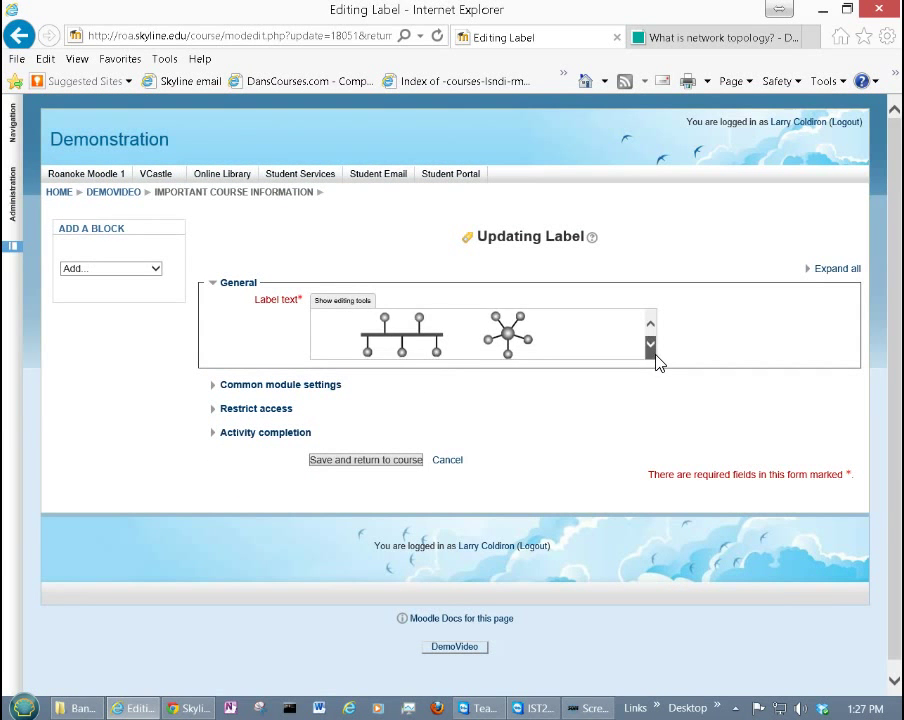
left_click(650, 345)
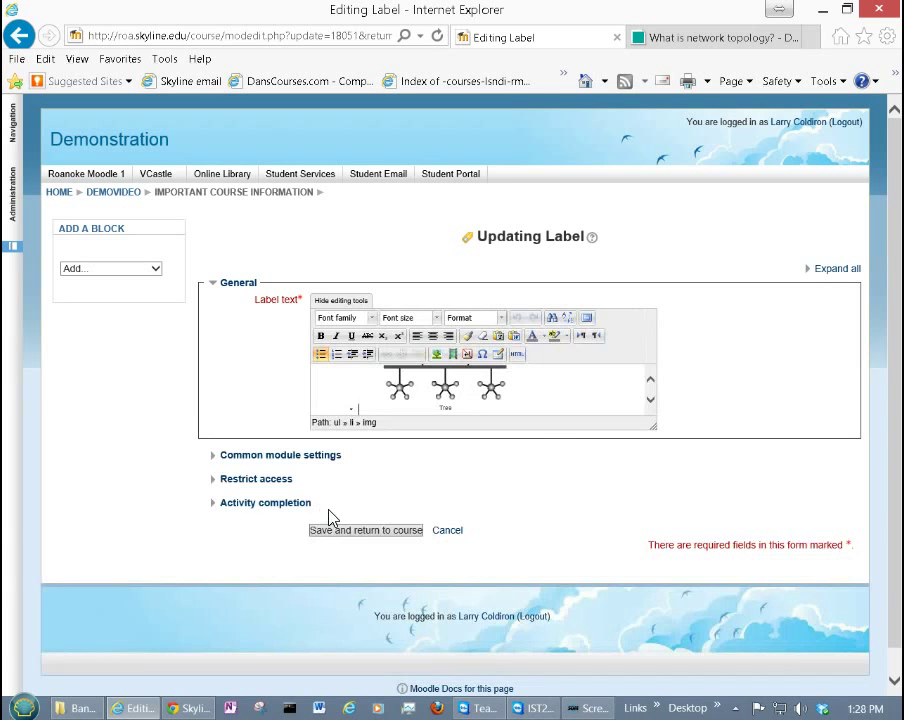
left_click(587, 318)
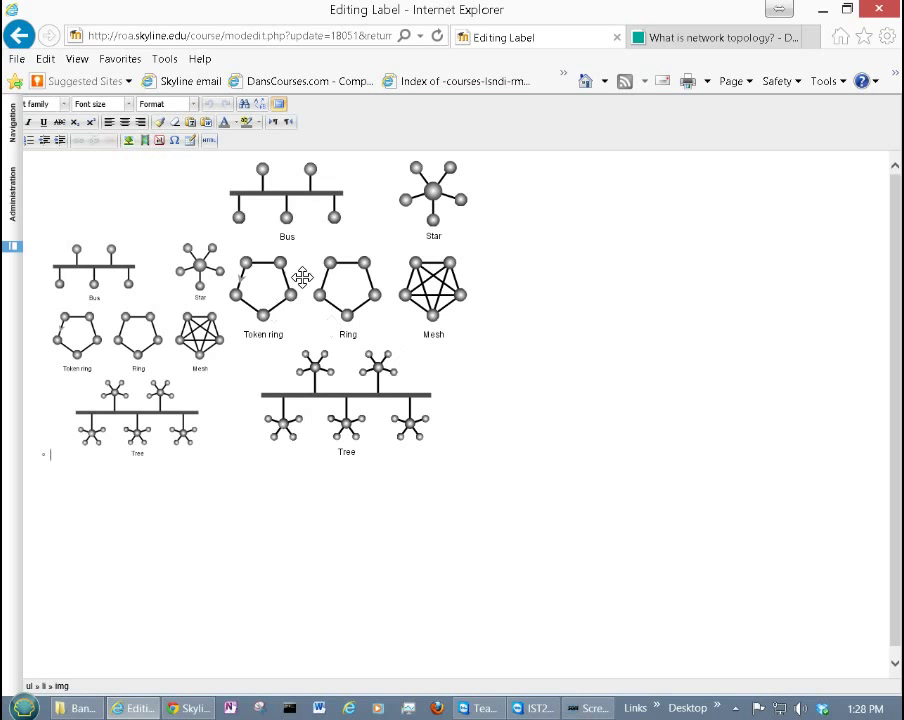
- Delete the larger duplicate topology picture from the label, keeping the smaller copy
left_click(312, 242)
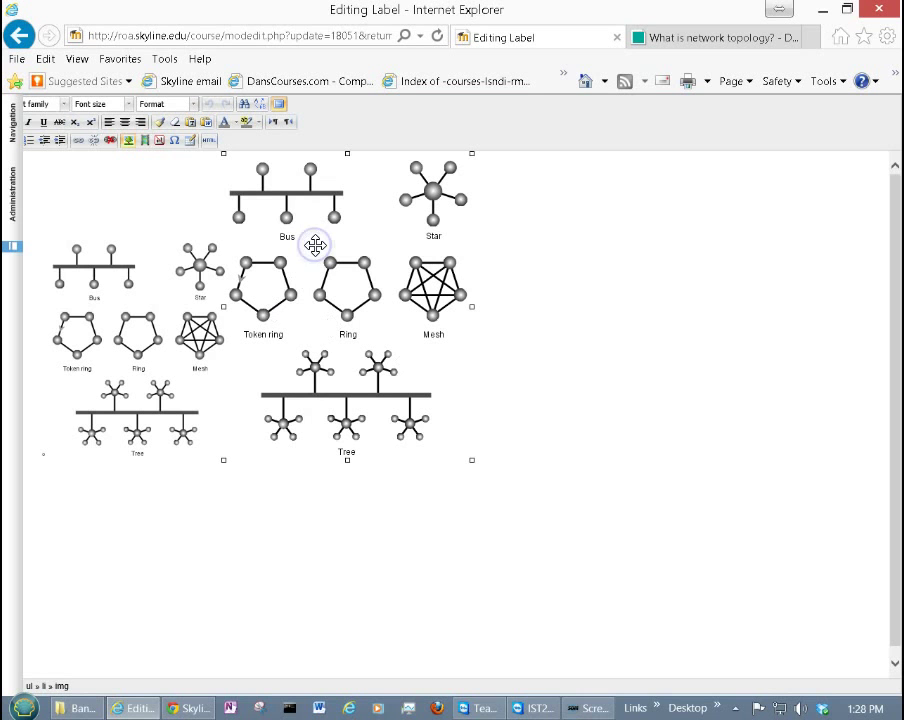
left_click(140, 316)
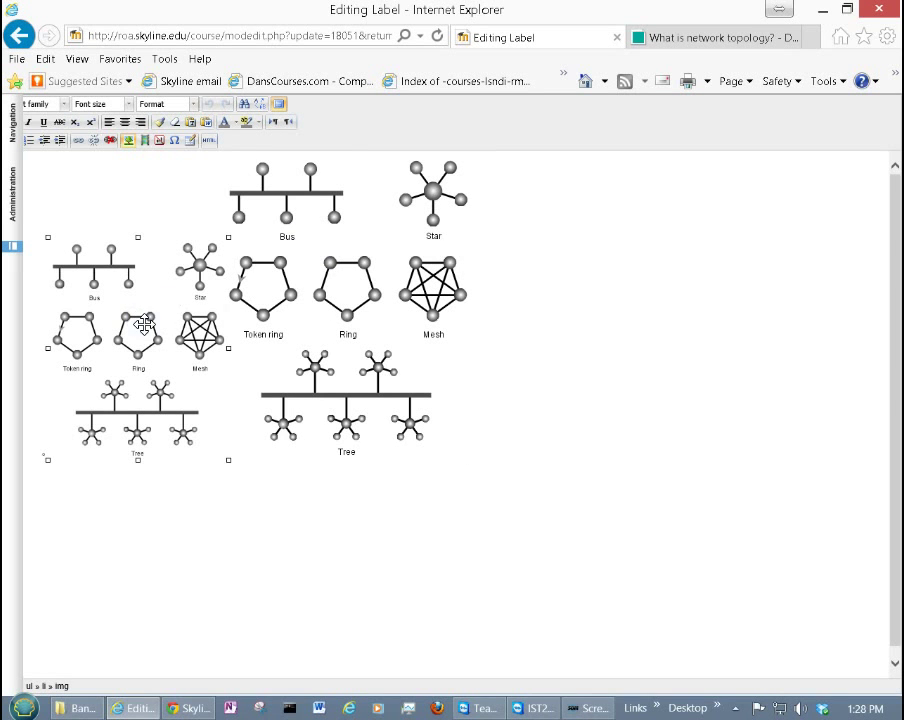
left_click(317, 289)
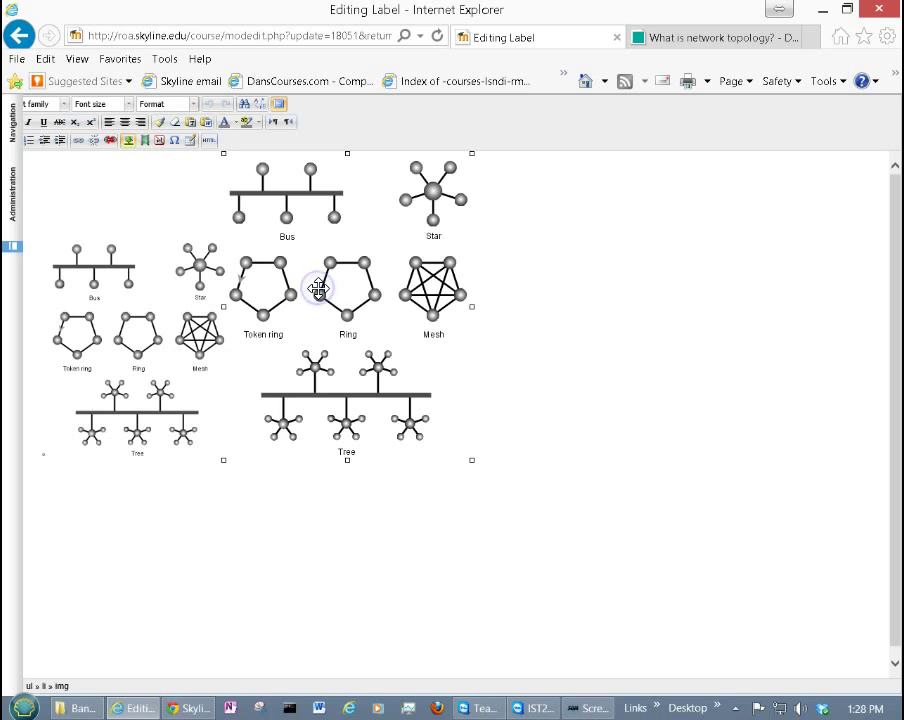
key("Delete")
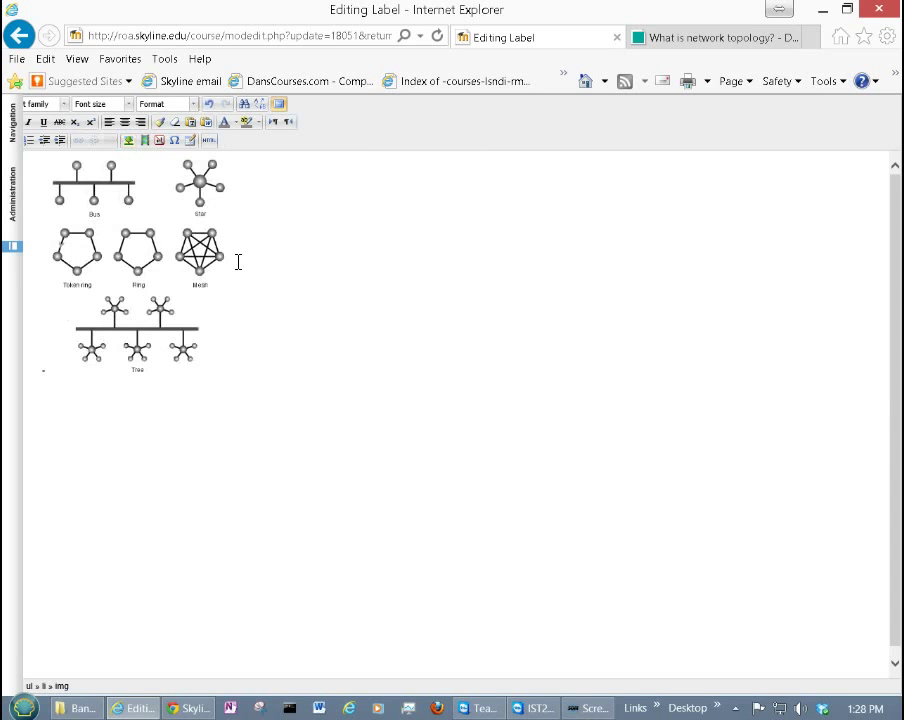
- Centre the remaining topology picture, leave the full-screen editor and save the label to the course
left_click(166, 209)
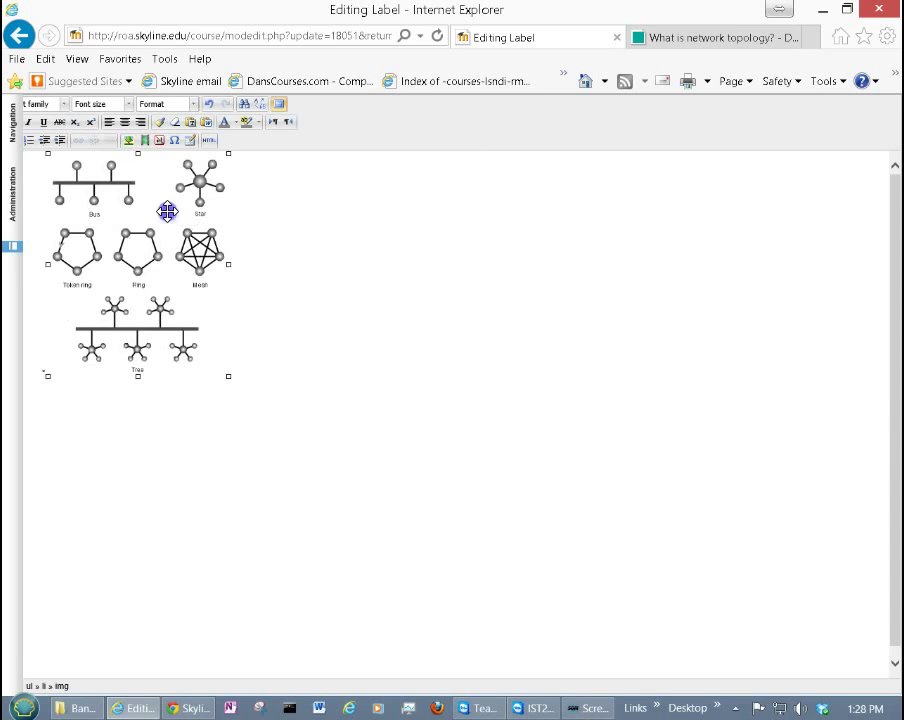
left_click(124, 122)
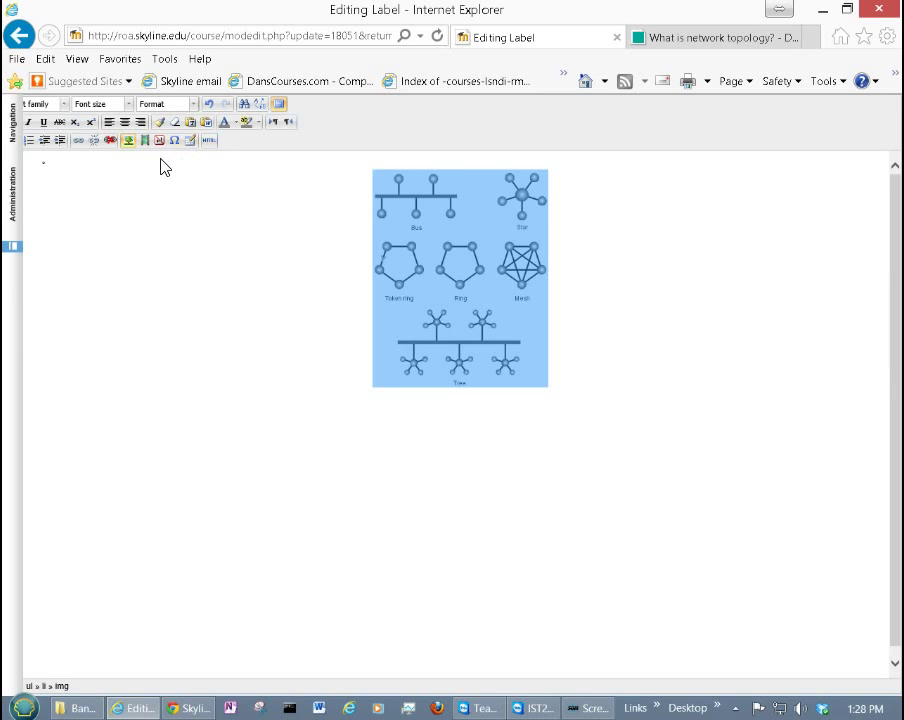
left_click(278, 105)
left_click(372, 530)
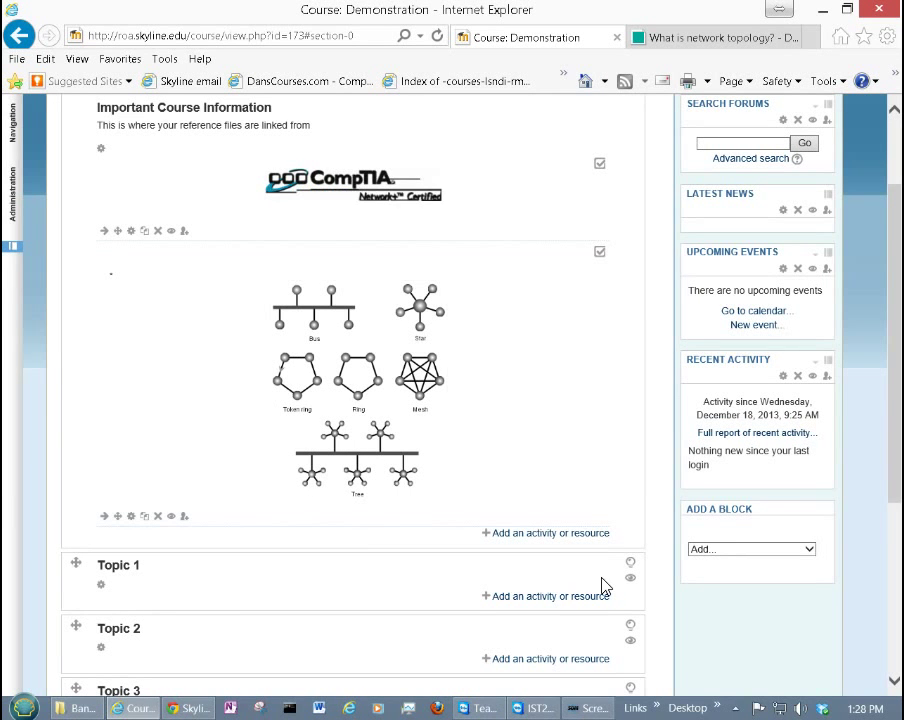
- Add a new Quiz activity to Topic 1 and name it "Demo Quiz"
left_click(488, 597)
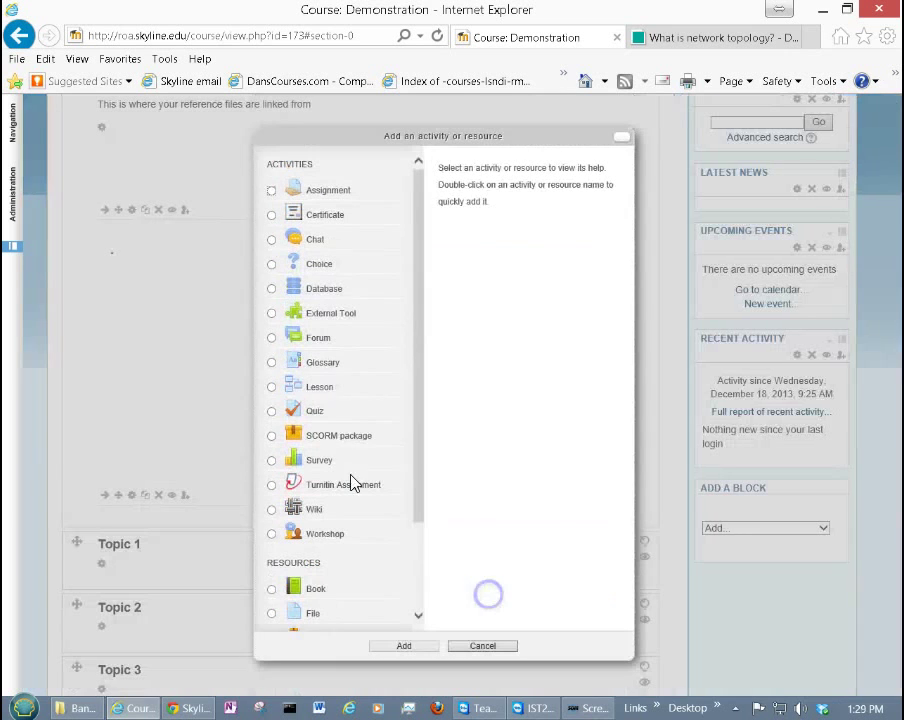
left_click(271, 411)
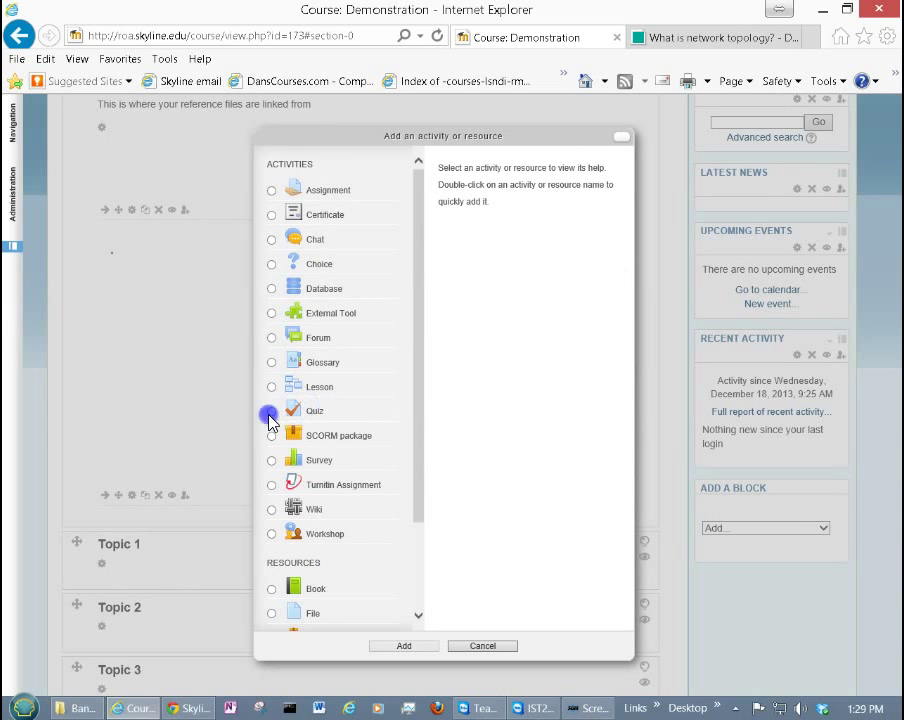
left_click(413, 648)
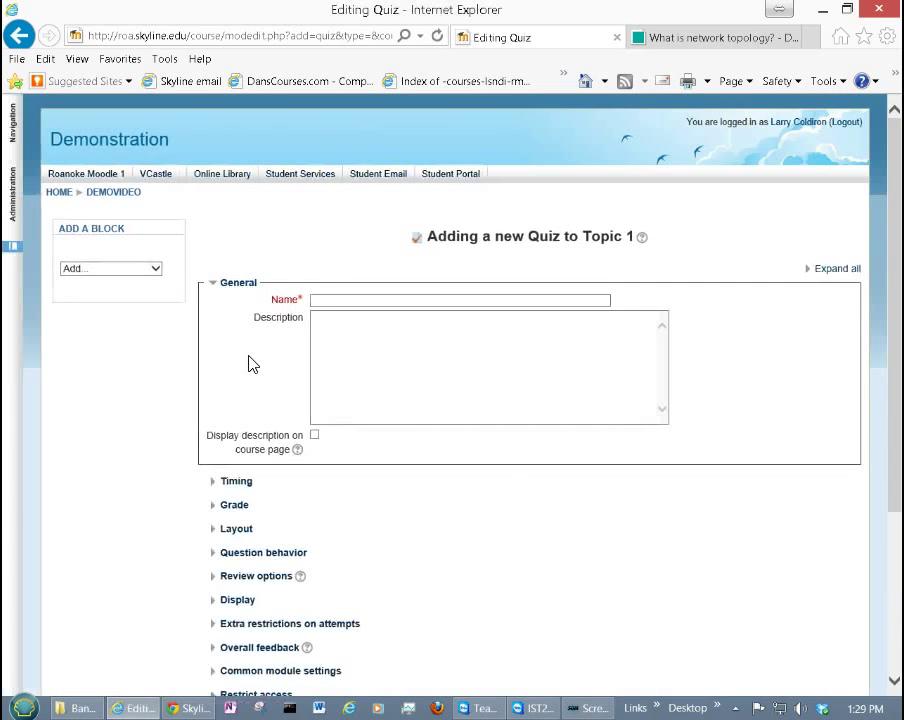
left_click(362, 300)
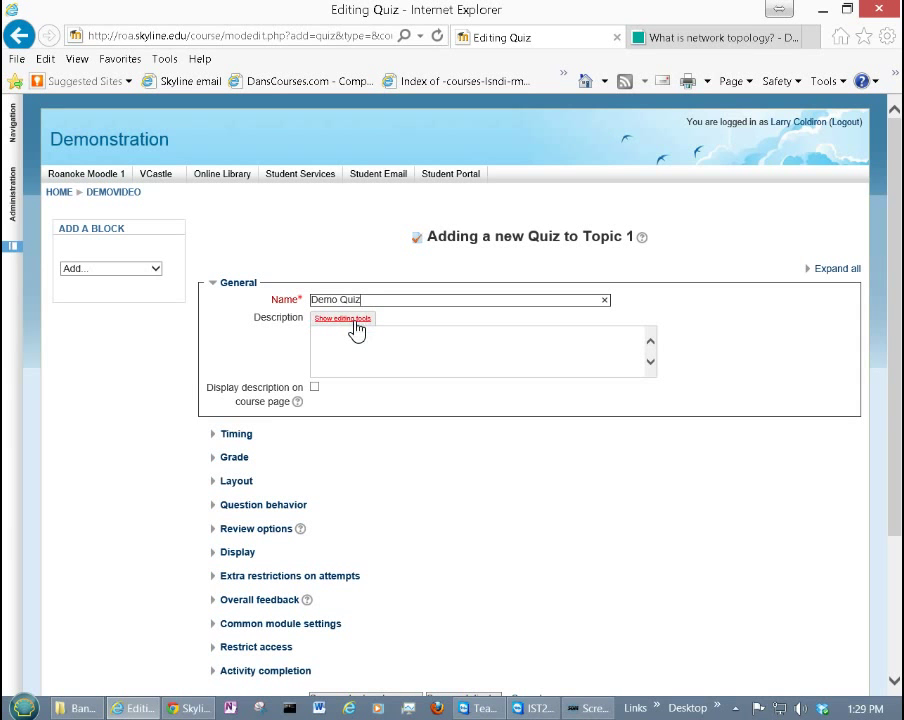
- Enable the quiz's opening date in the timing settings and set it to 27 December 2013 at 18:00
left_click(217, 440)
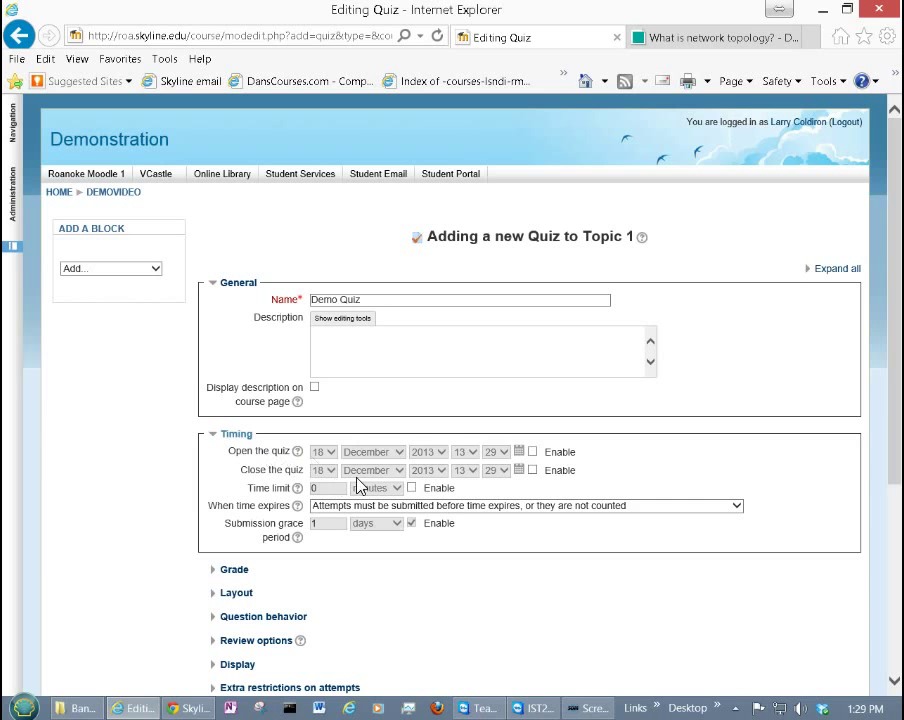
left_click(532, 452)
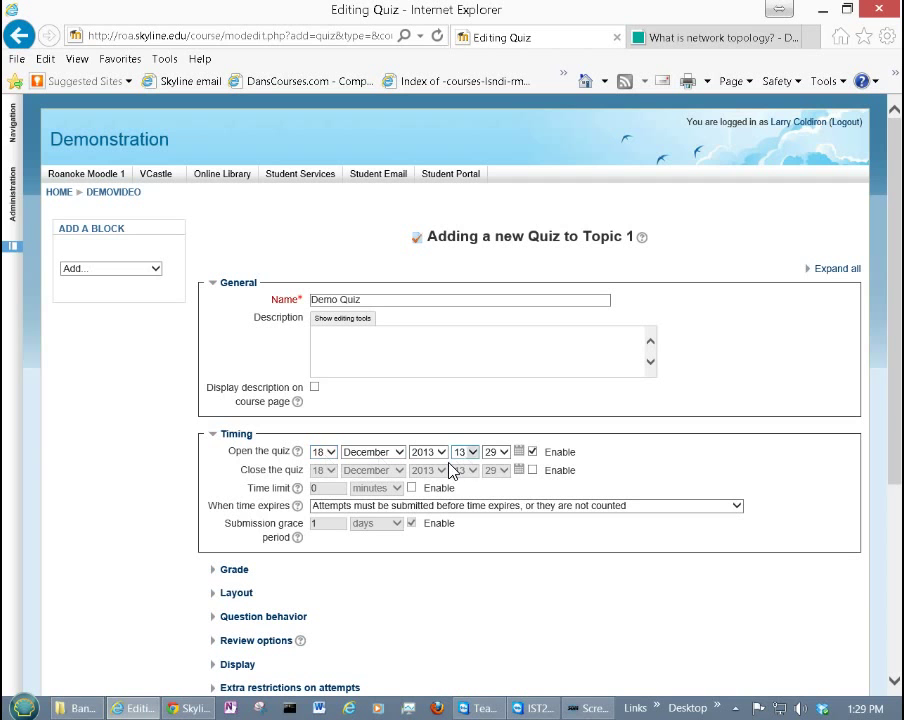
left_click(520, 454)
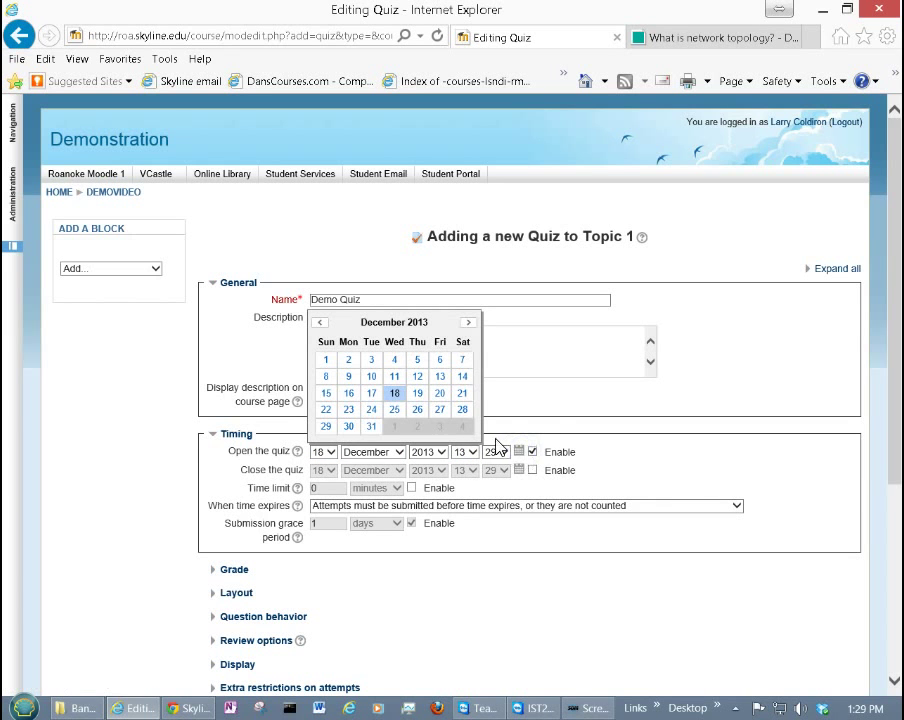
left_click(439, 419)
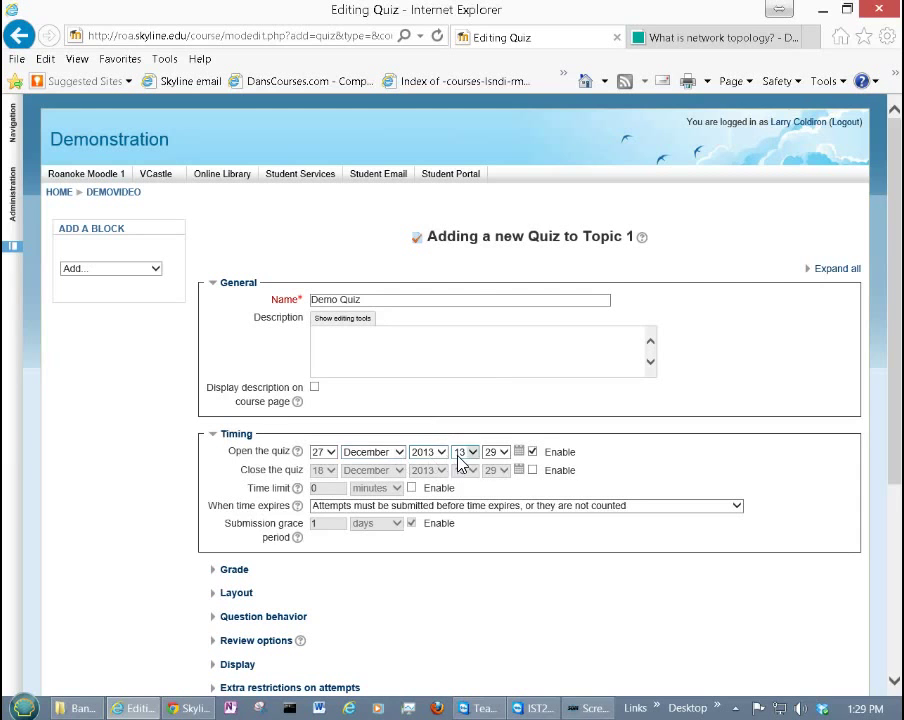
left_click(461, 453)
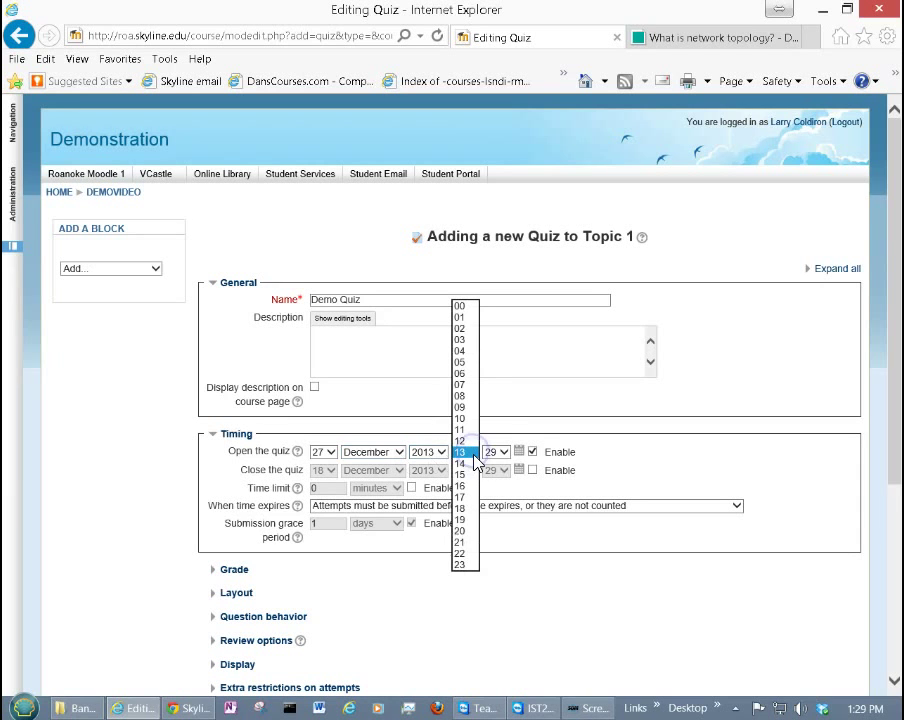
left_click(458, 510)
left_click(501, 454)
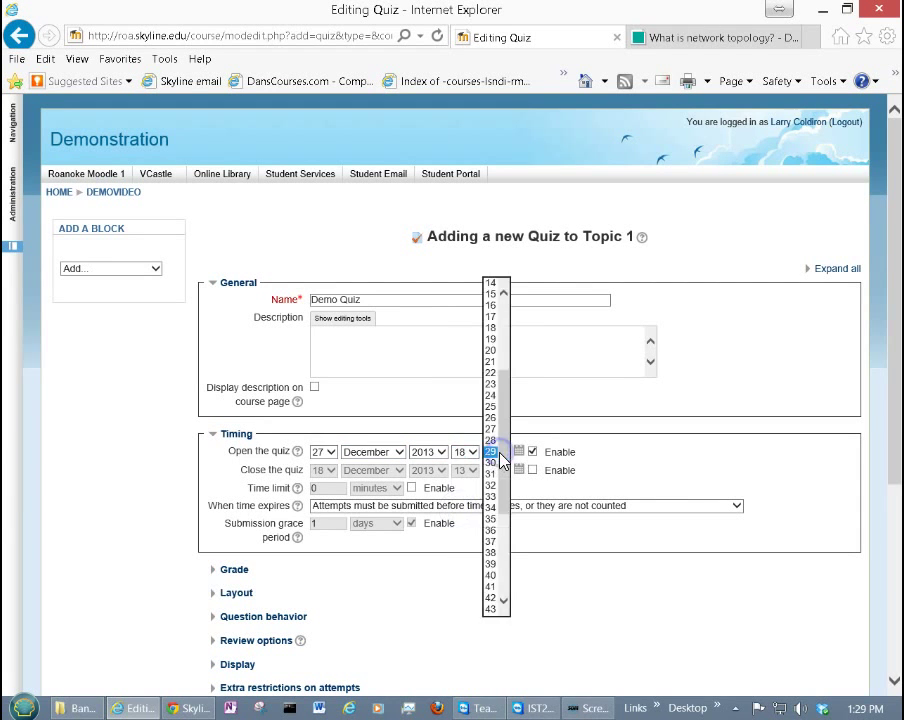
left_click_drag(502, 402, 505, 333)
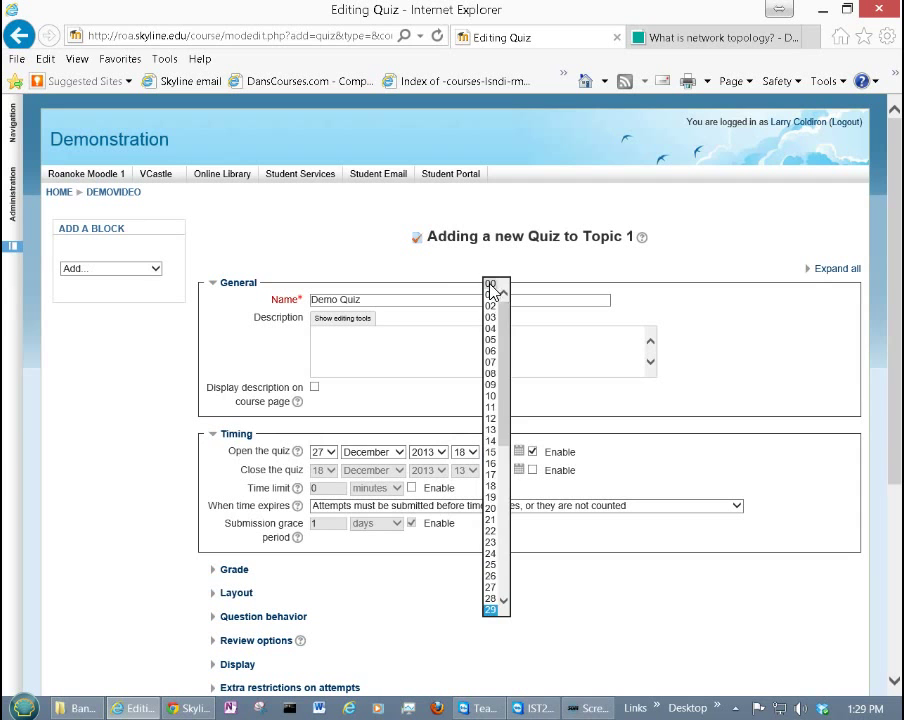
left_click(490, 287)
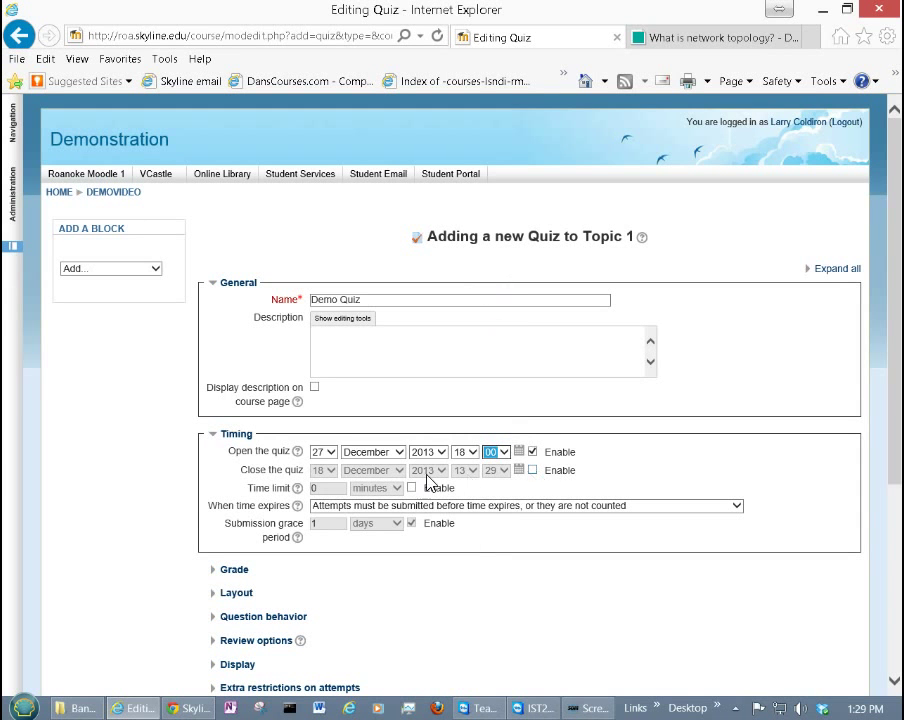
- Enable the quiz's closing date with day 27 and hour 23, and have open attempts submitted automatically when time expires
left_click(531, 470)
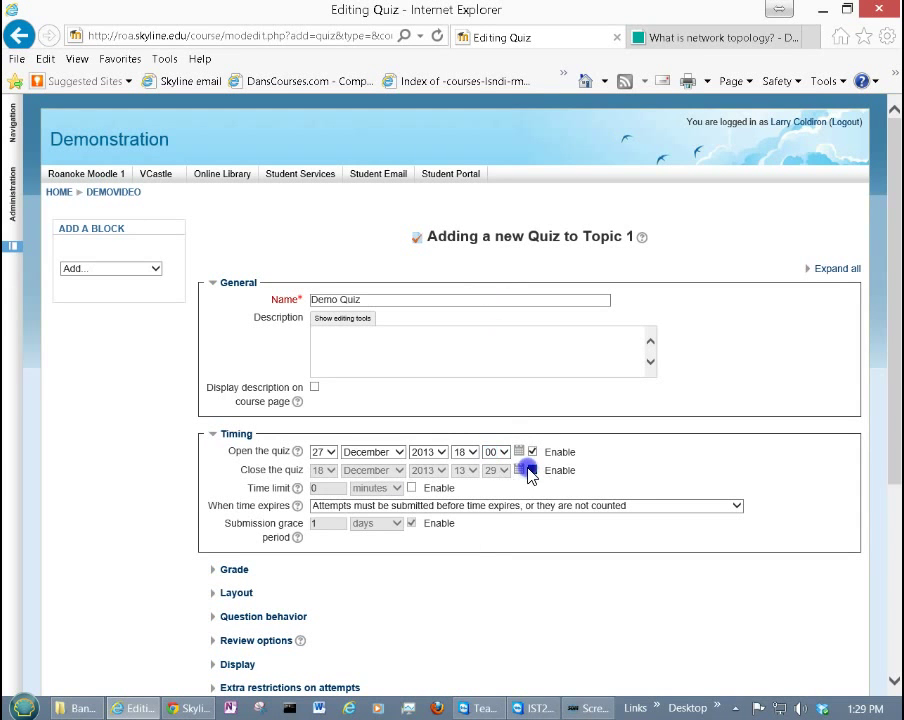
left_click(333, 477)
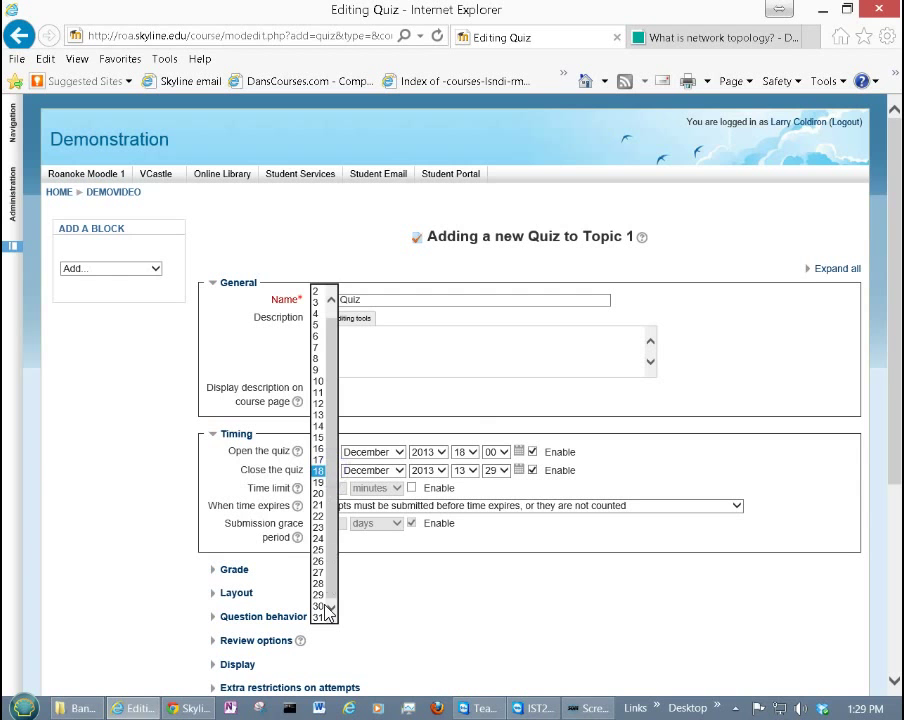
left_click(320, 570)
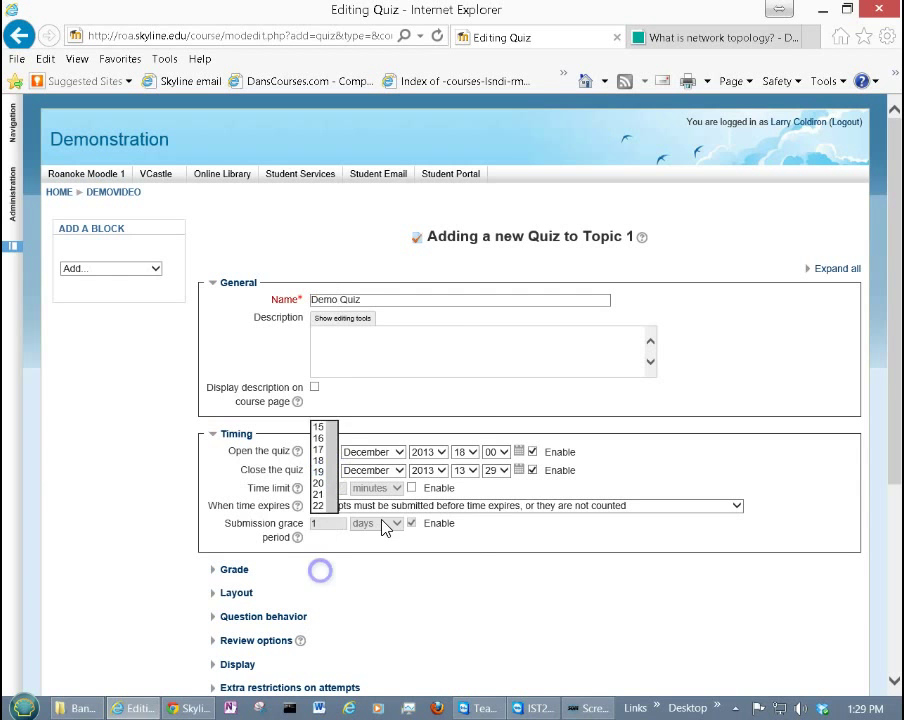
left_click(474, 471)
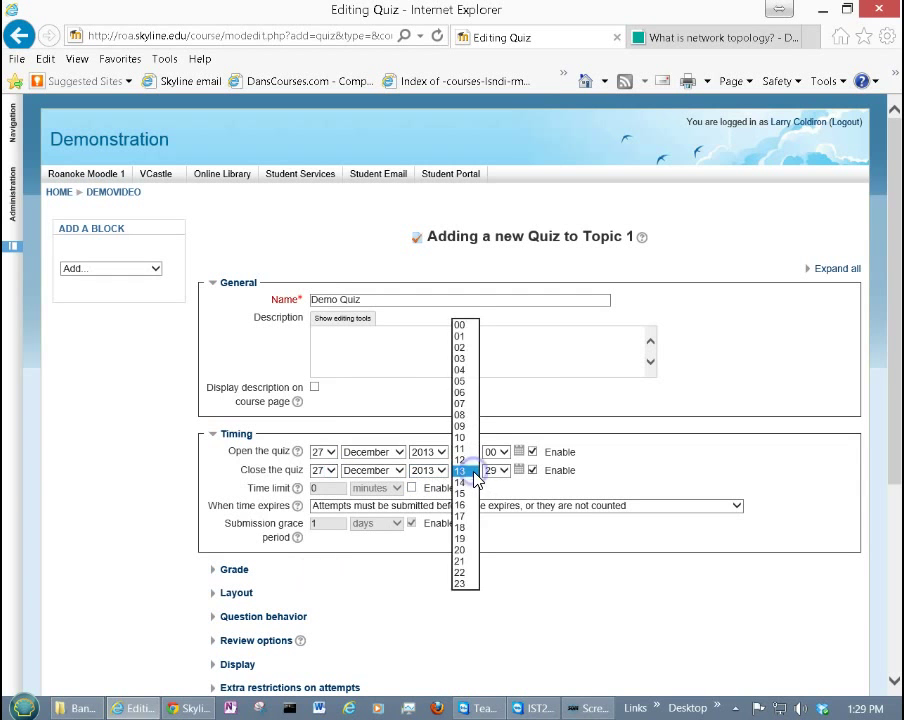
left_click(471, 581)
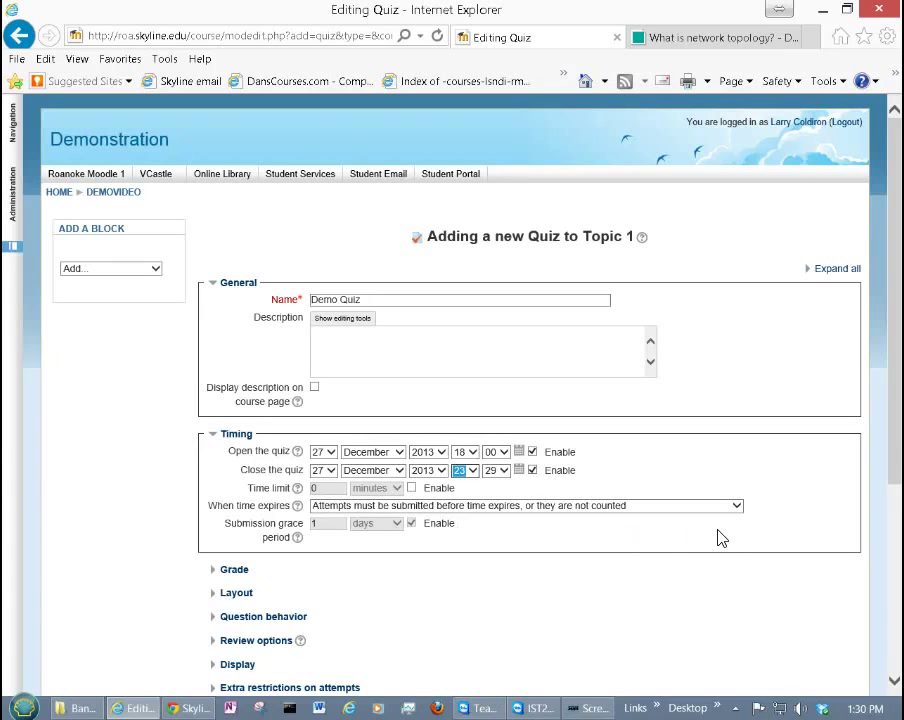
left_click(731, 507)
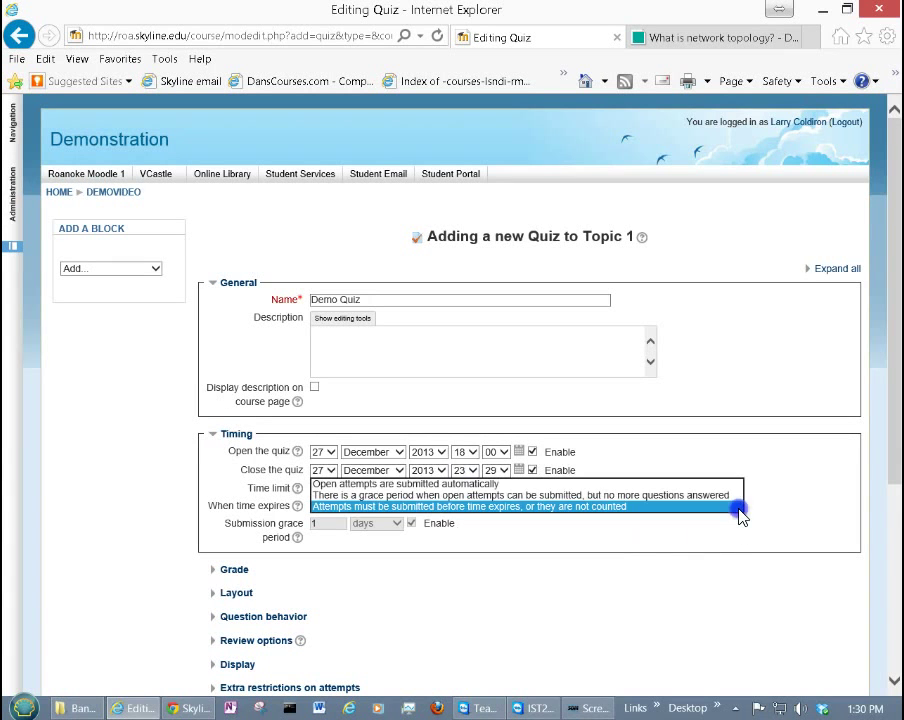
left_click(463, 485)
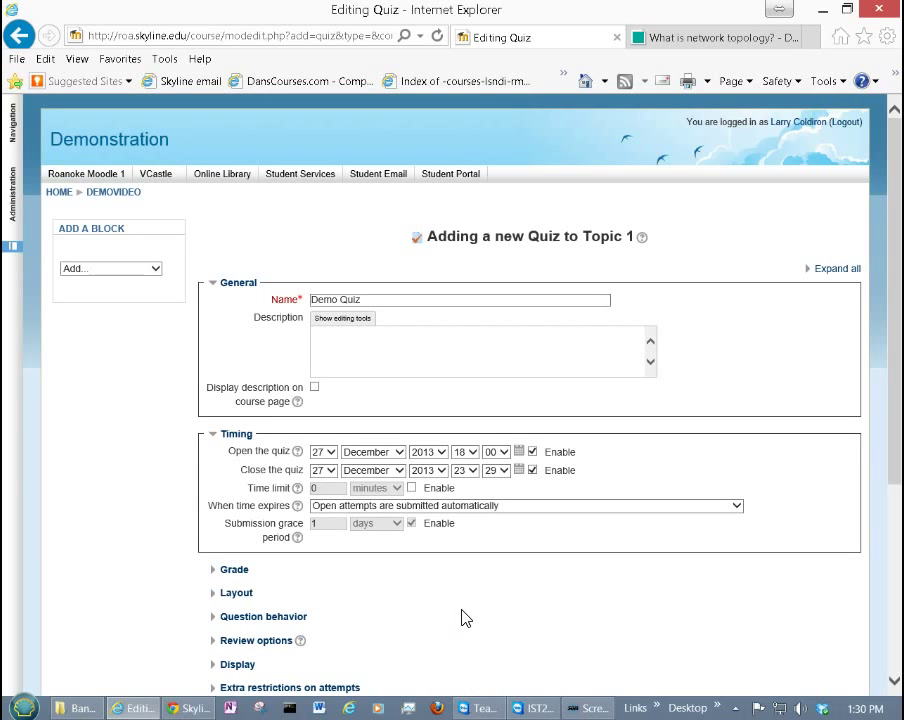
- Set the quiz's grade category to Quiz, and review the choices for the number of attempts allowed
left_click(215, 572)
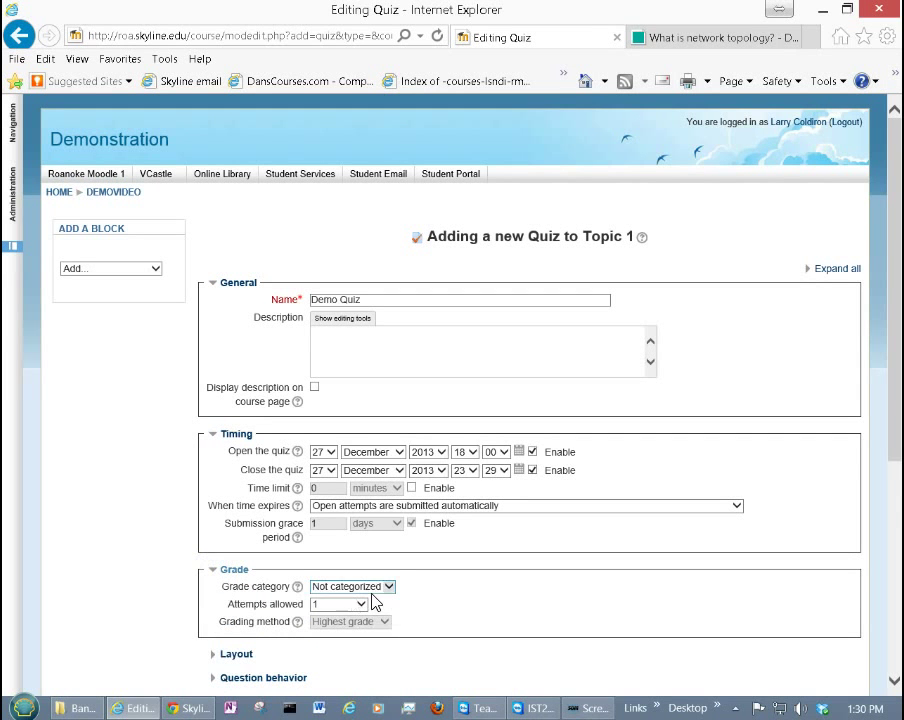
left_click(392, 587)
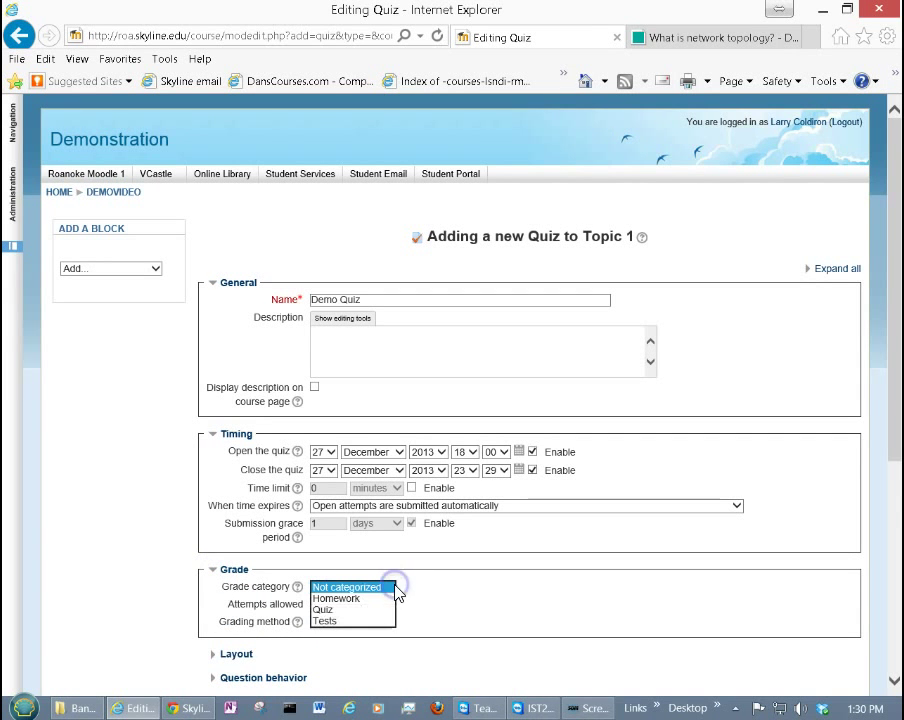
left_click(327, 611)
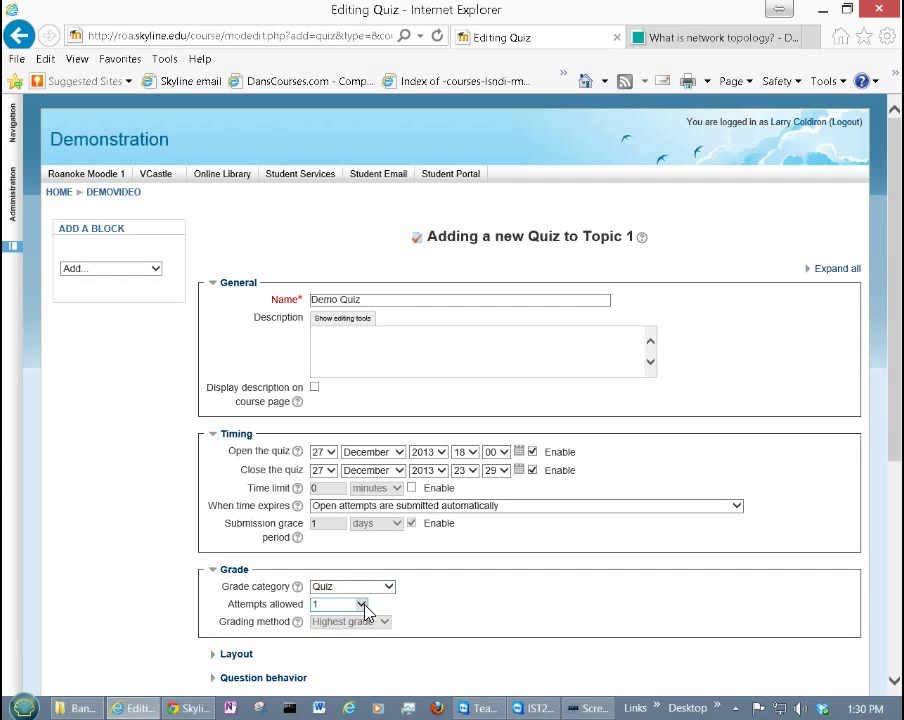
left_click(362, 605)
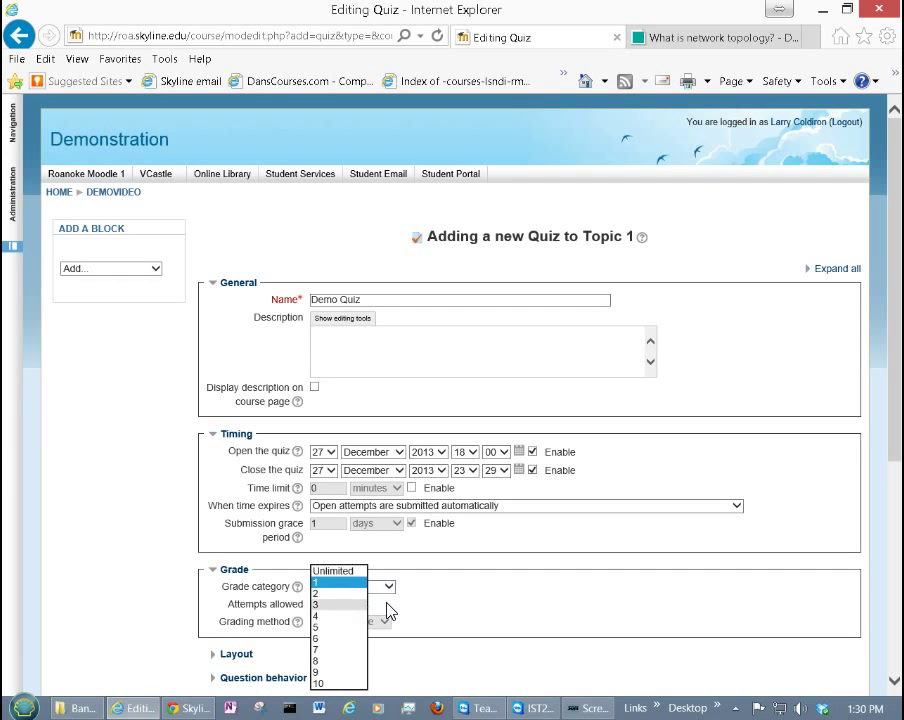
left_click(489, 597)
scroll(497, 606, "down", 1)
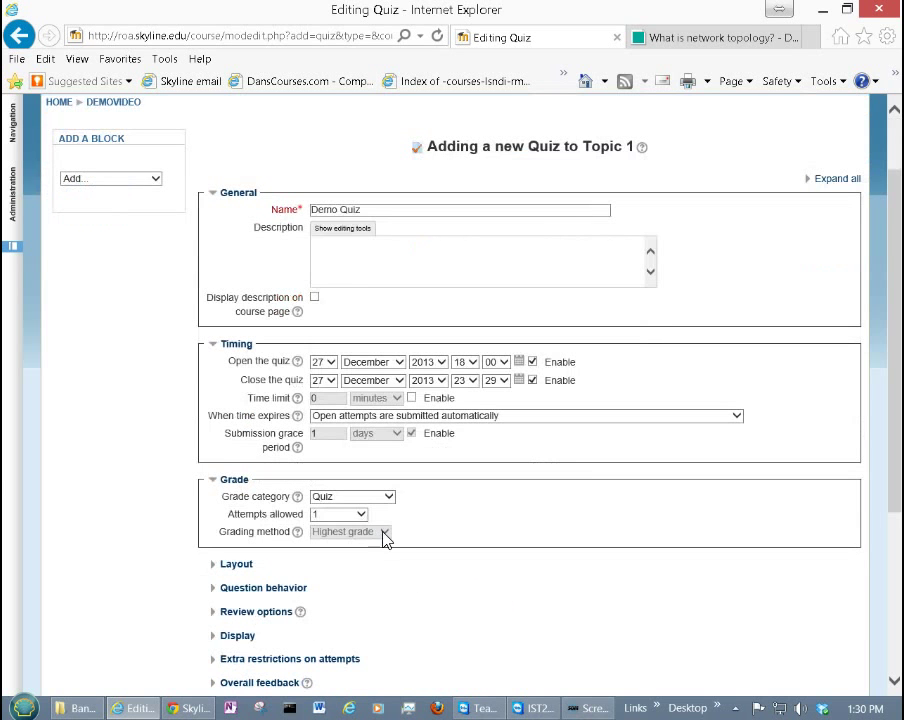
- Allow 2 attempts at the quiz and keep Highest grade as the grading method
left_click(357, 510)
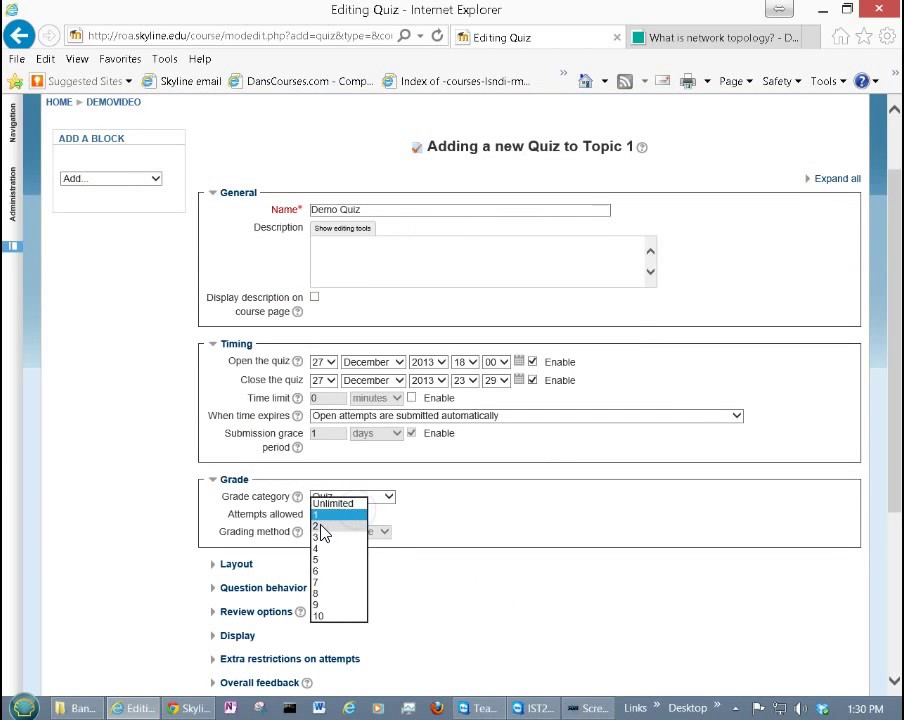
left_click(318, 522)
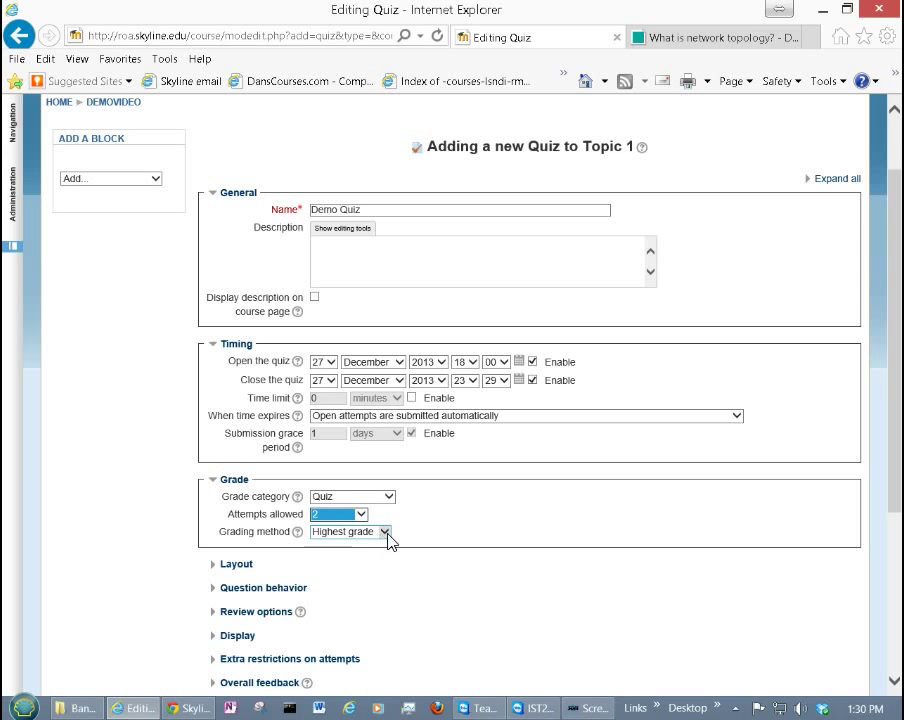
left_click(384, 531)
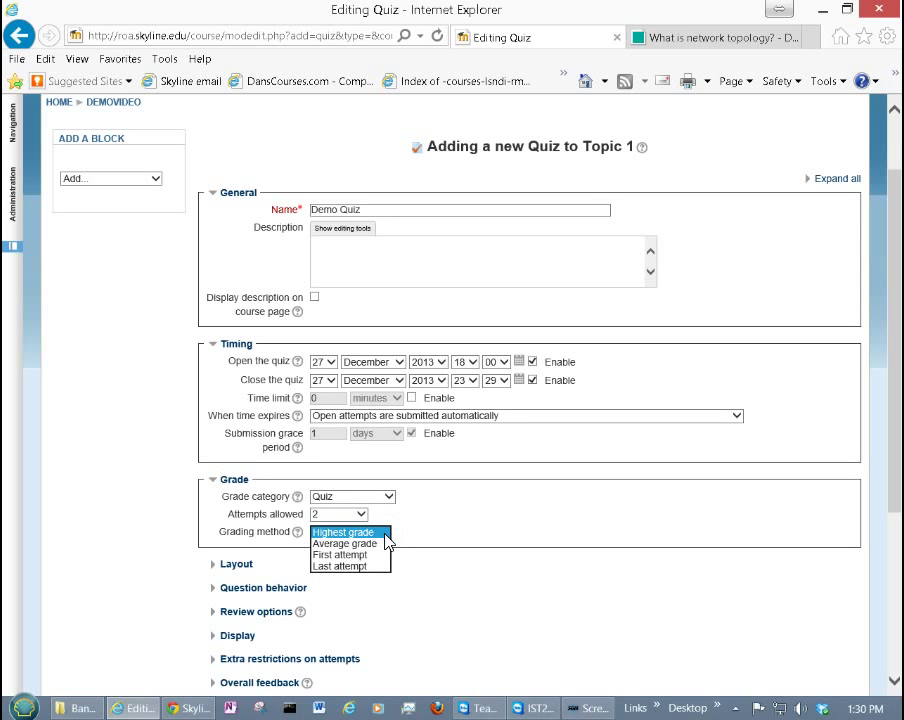
left_click(434, 572)
- In the layout settings, have questions shuffled randomly and set New page to "Never, all questions on one page"
left_click(214, 566)
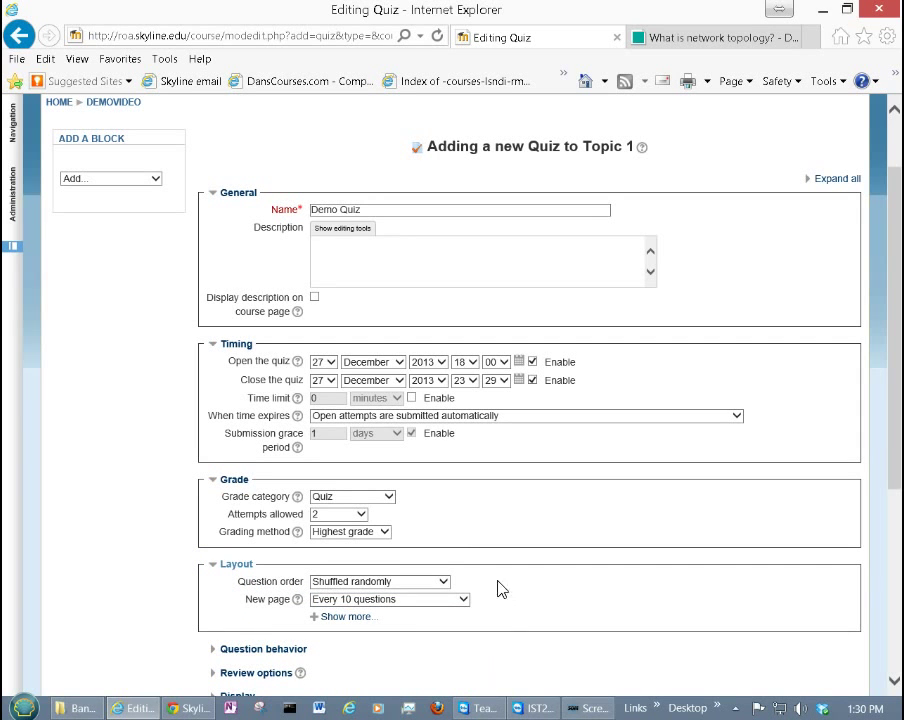
left_click(438, 581)
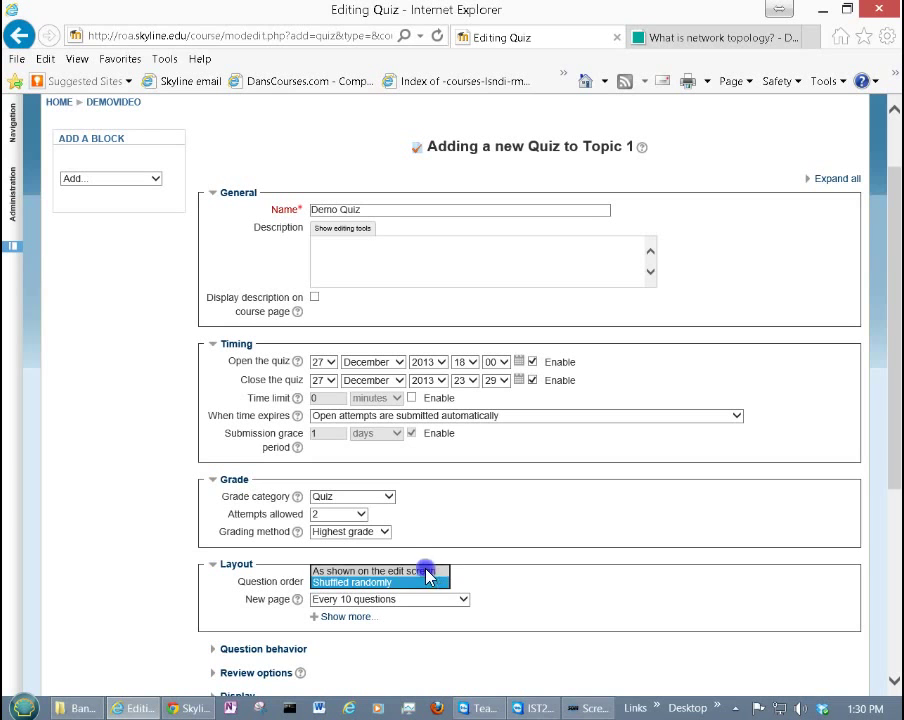
left_click(424, 571)
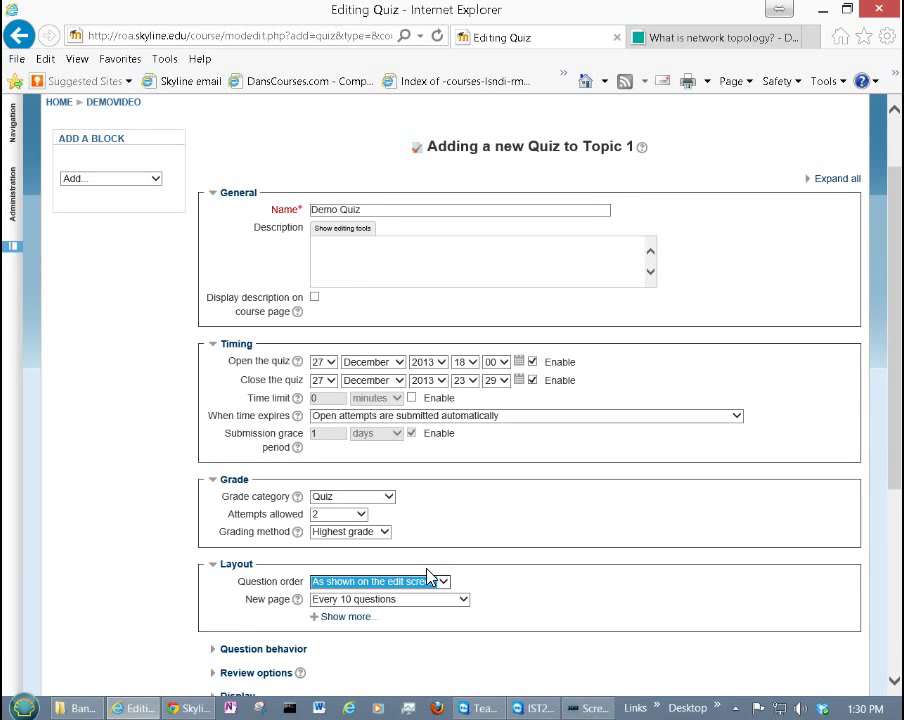
left_click(441, 583)
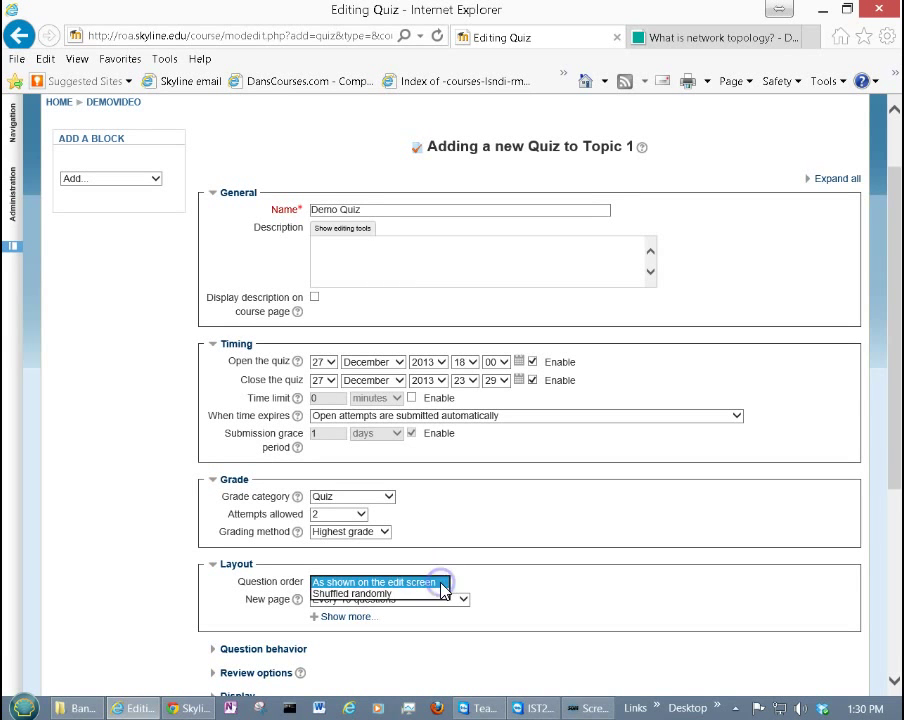
left_click(376, 593)
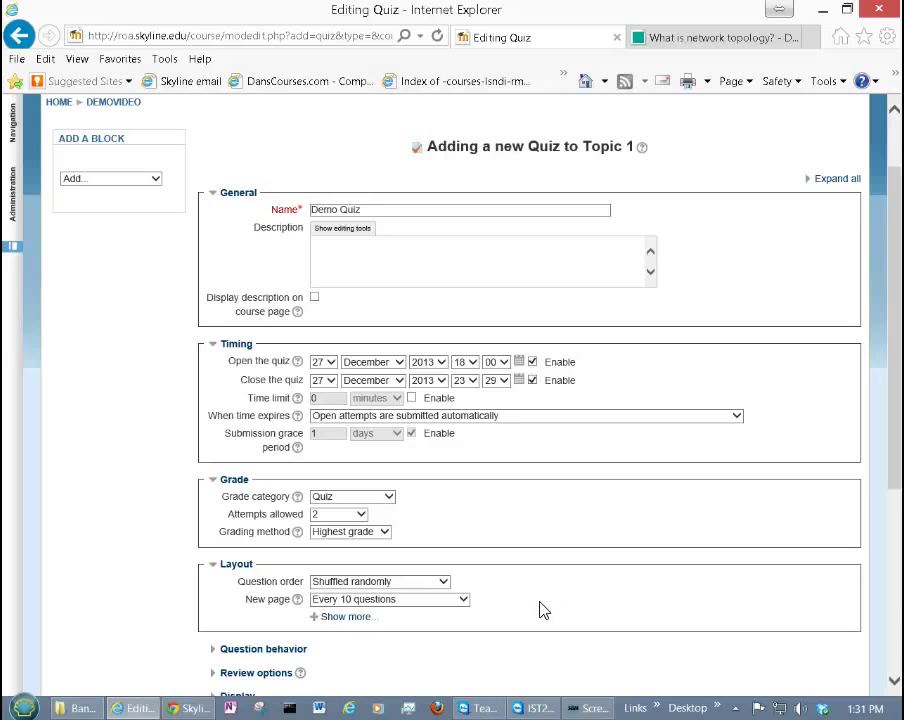
left_click(463, 600)
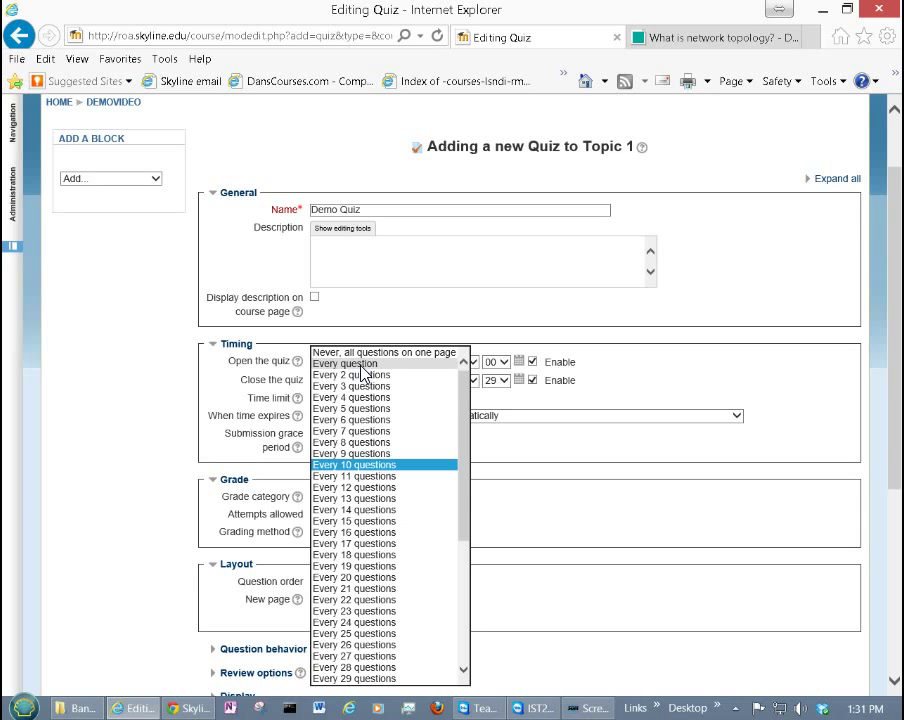
left_click(397, 353)
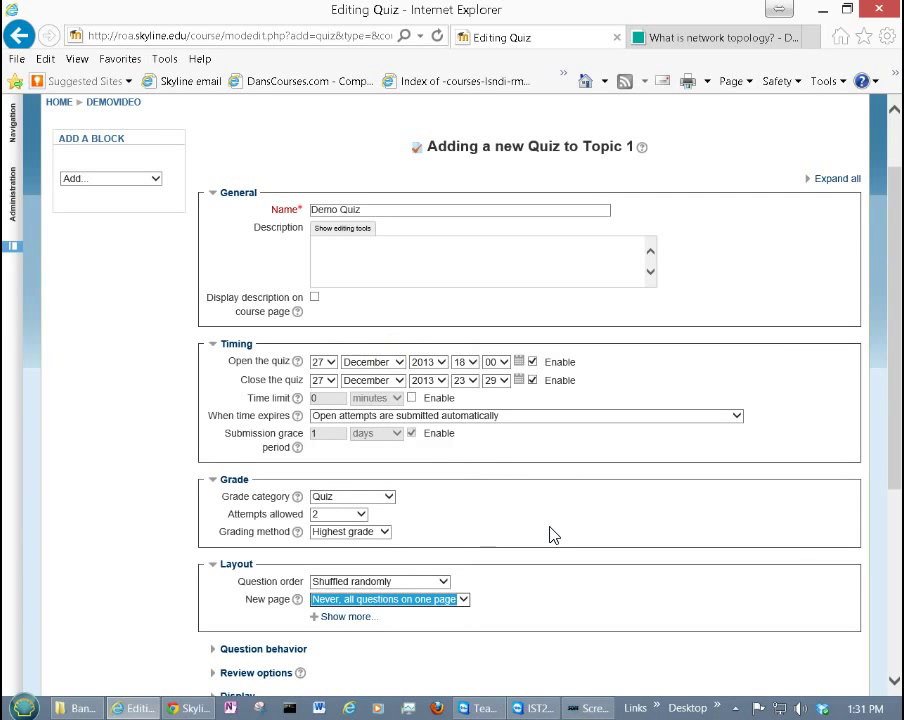
- In the question behavior settings, keep shuffling within questions at Yes and set how questions behave to Adaptive mode
scroll(549, 535, "down", 3)
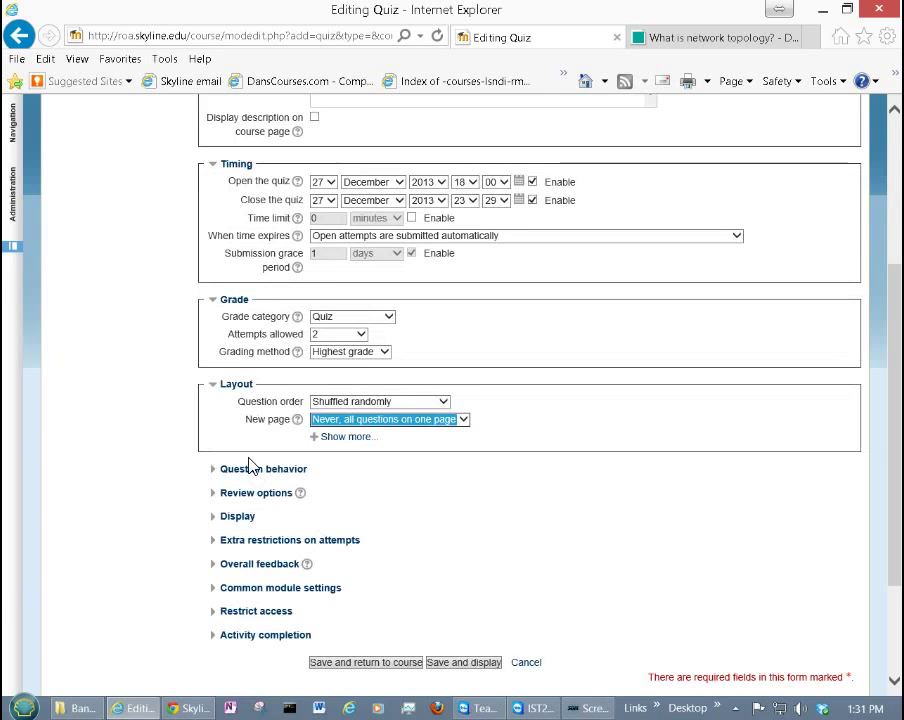
left_click(214, 470)
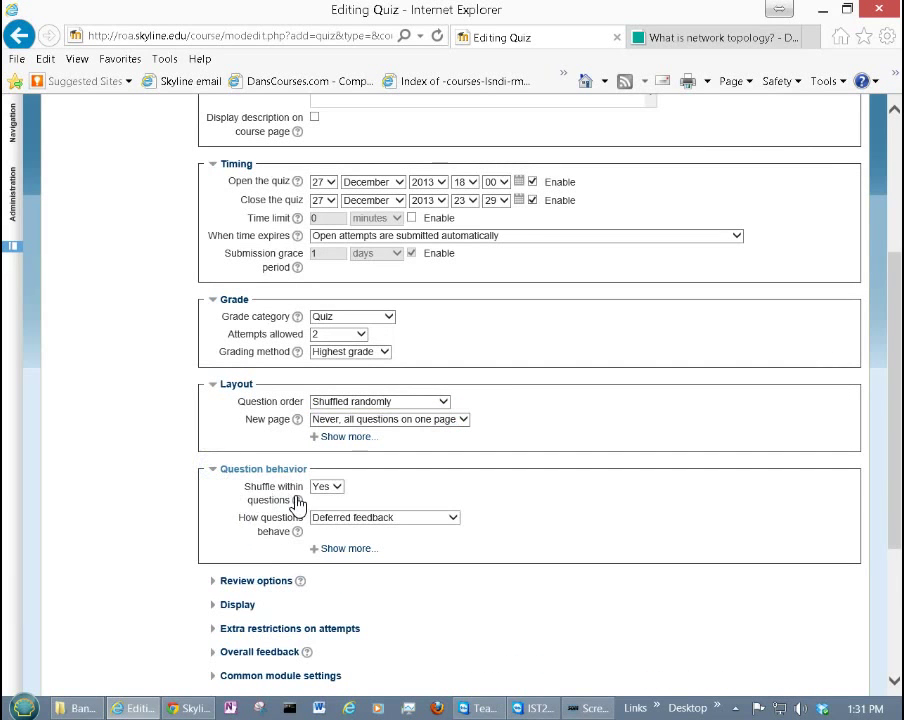
left_click(333, 487)
left_click(333, 488)
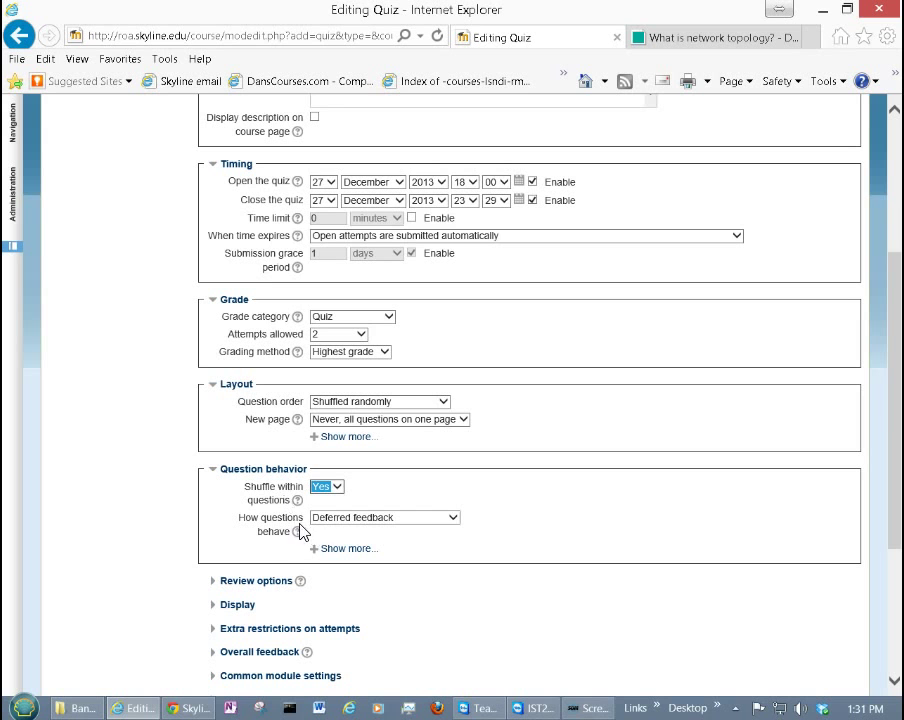
left_click(452, 517)
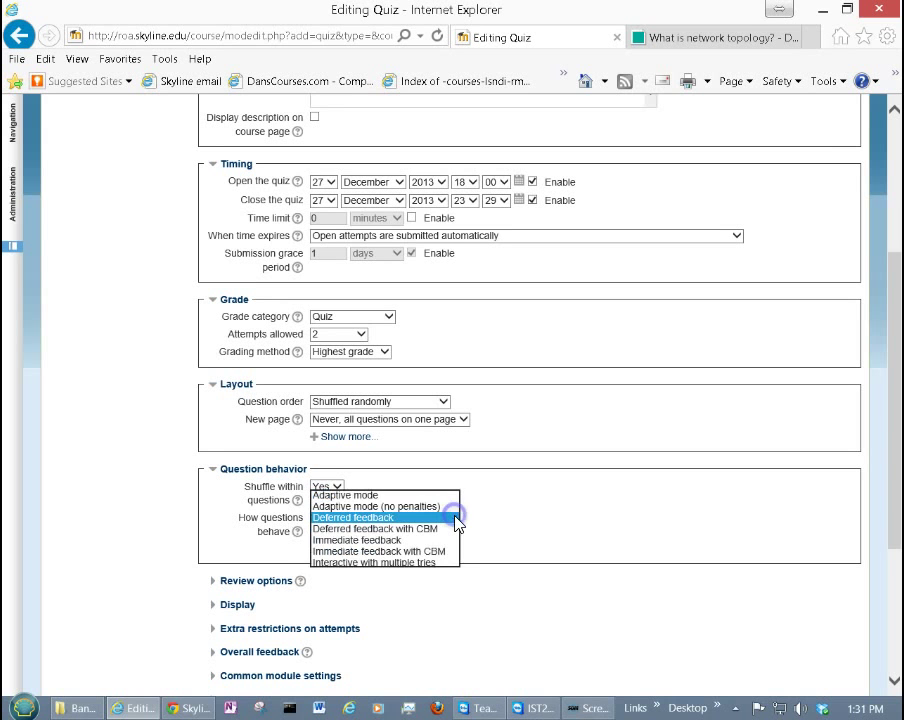
left_click(372, 495)
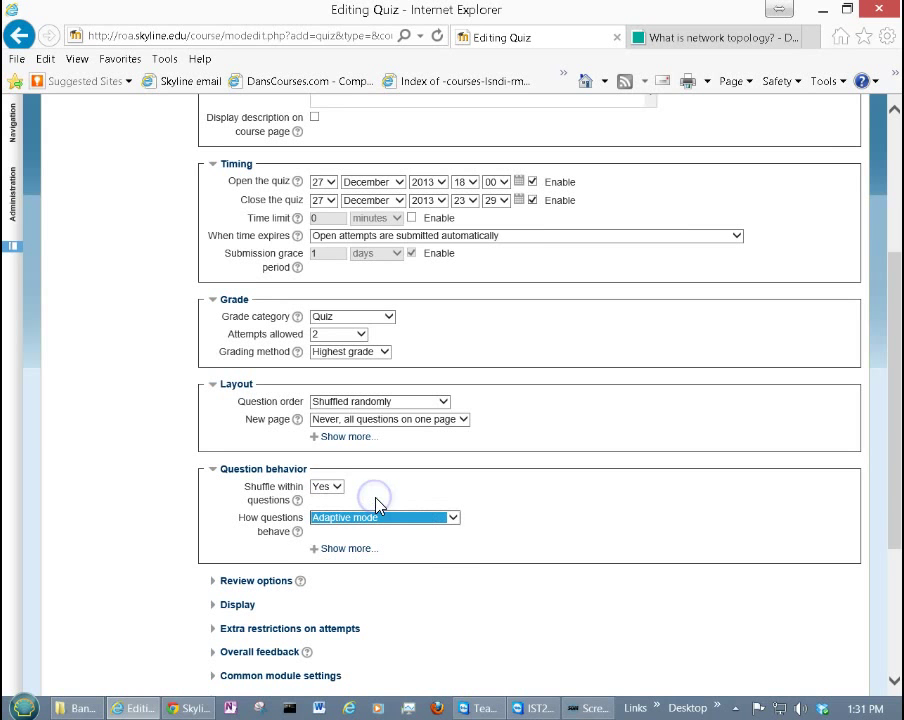
left_click(594, 545)
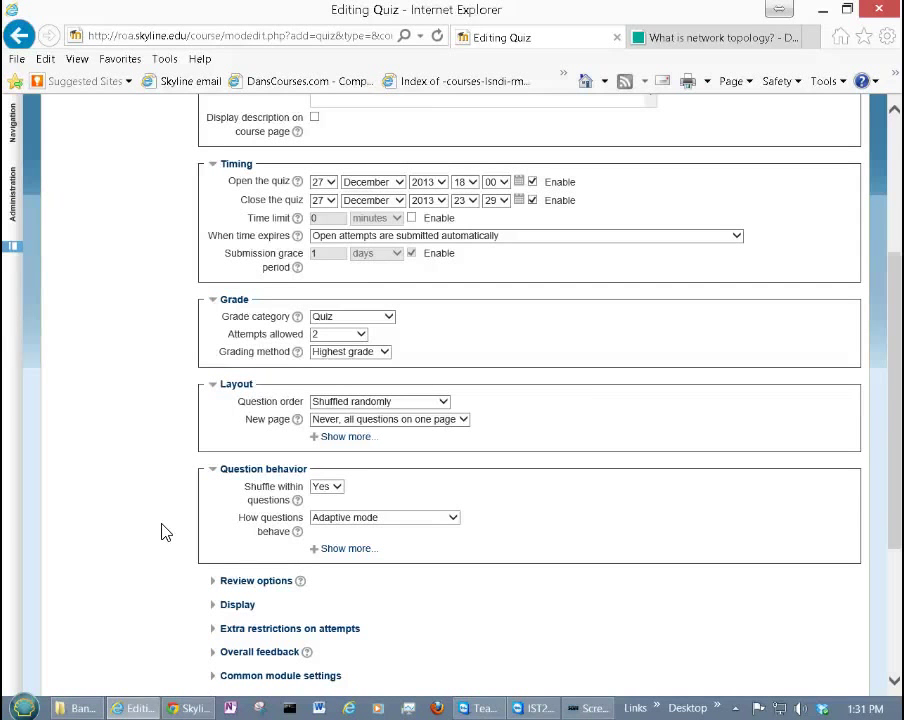
- Set completion tracking to show the activity as complete when conditions are met, and require students to receive a grade
scroll(166, 532, "down", 3)
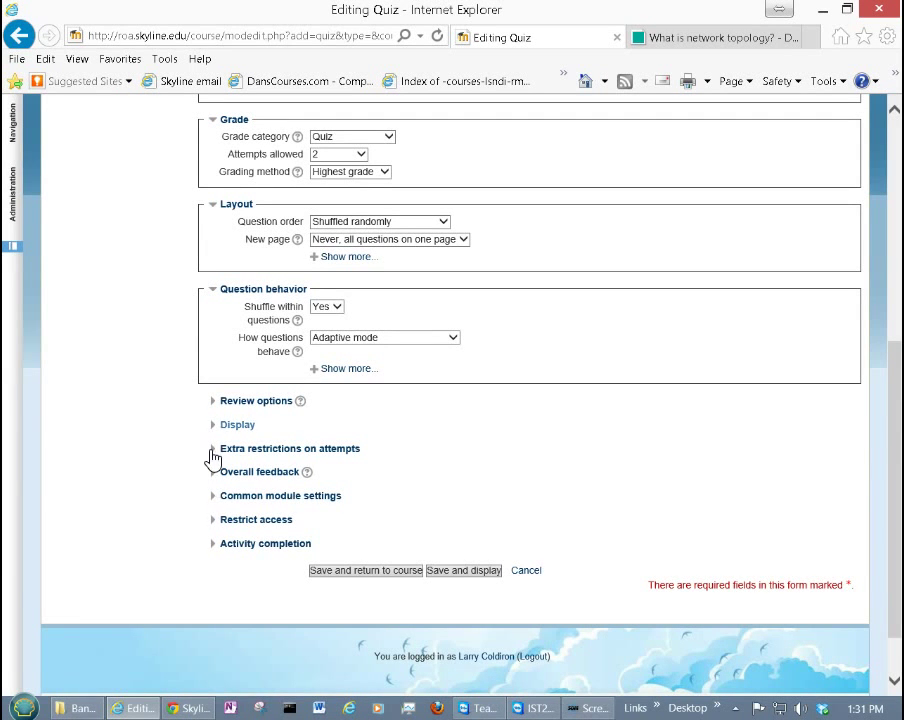
left_click(214, 547)
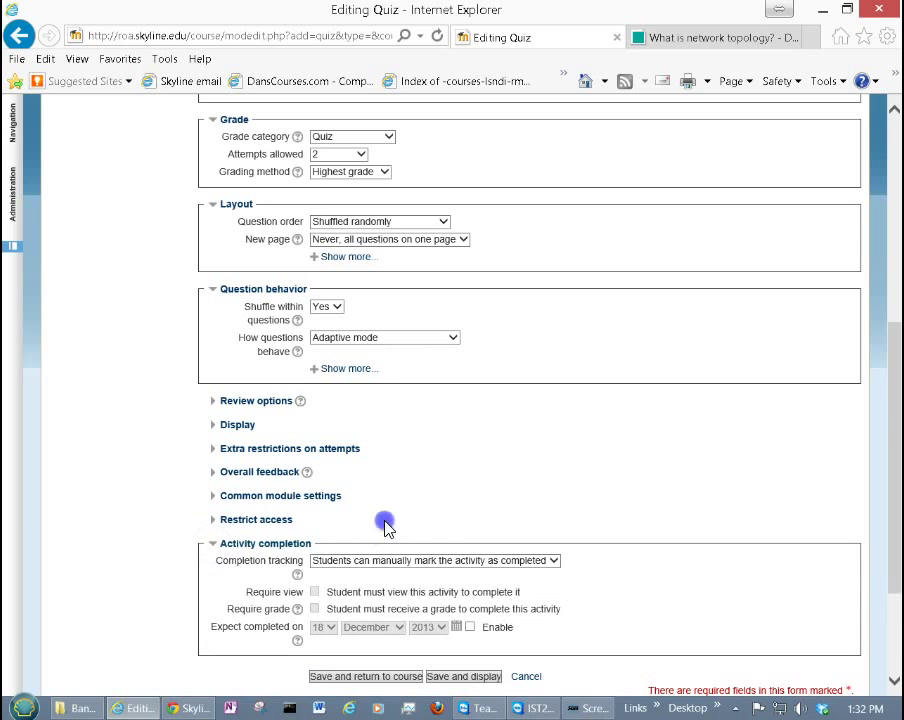
left_click(540, 562)
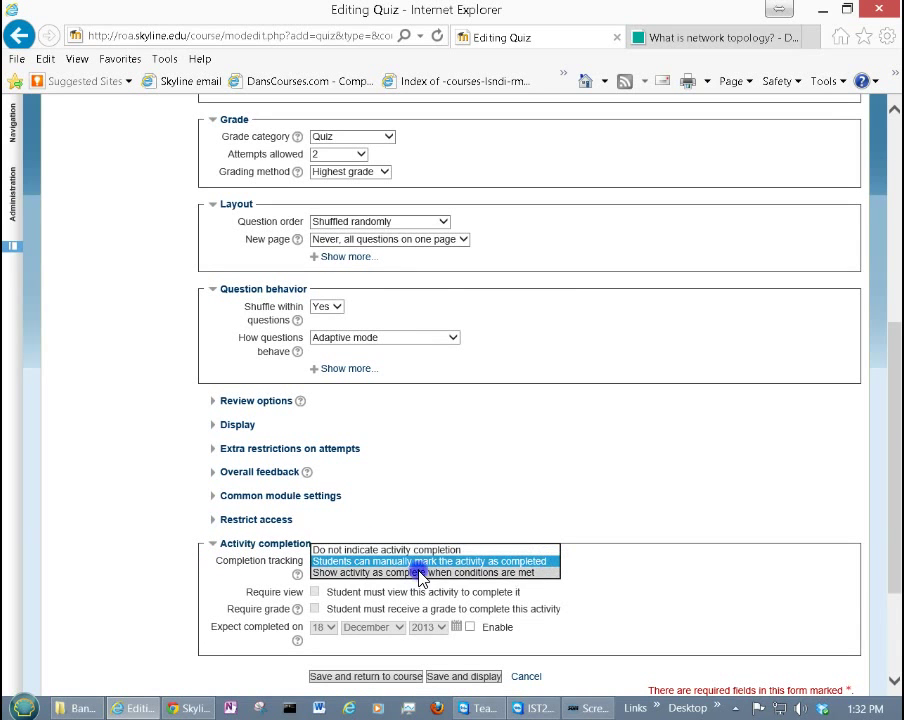
left_click(420, 573)
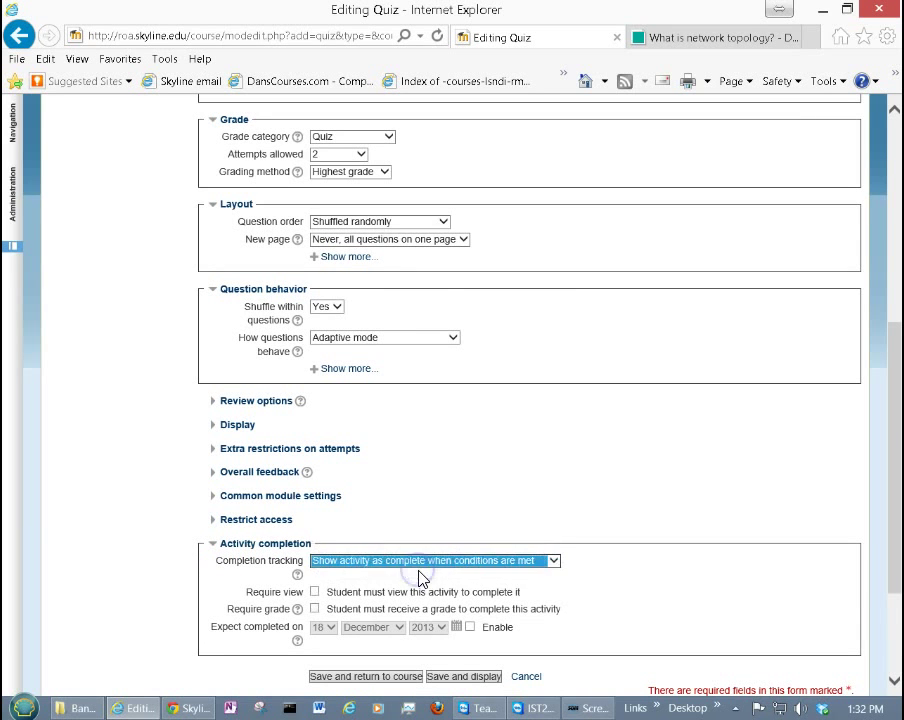
left_click(315, 610)
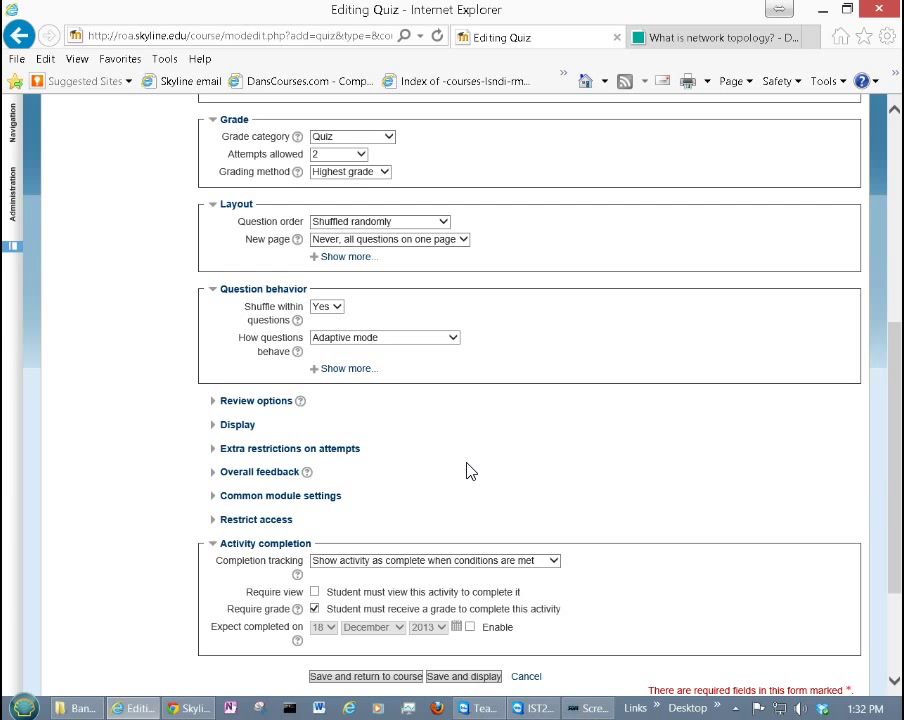
- Review the extra restrictions on attempts, including the password and network address requirements
left_click(209, 450)
left_click(334, 467)
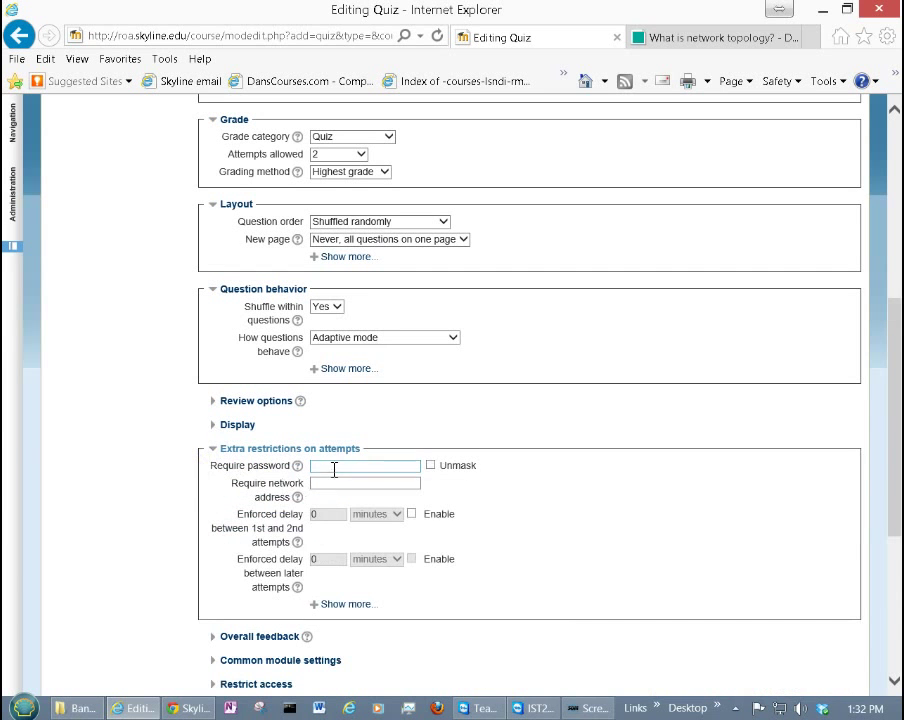
left_click(336, 468)
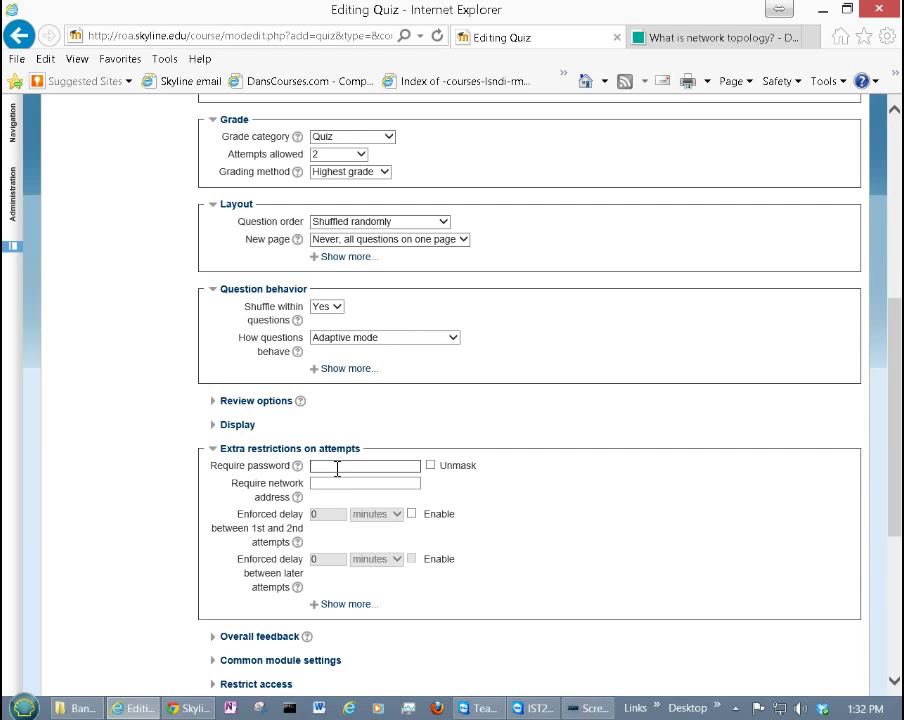
left_click(326, 482)
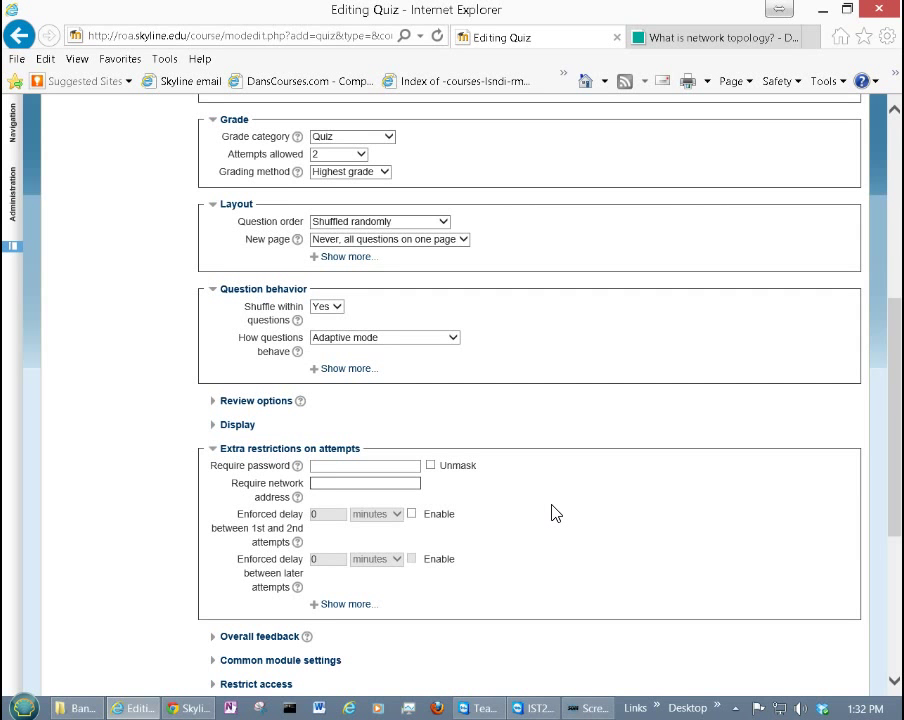
- Save and display the Demo Quiz, and open it for editing its questions
scroll(553, 512, "down", 3)
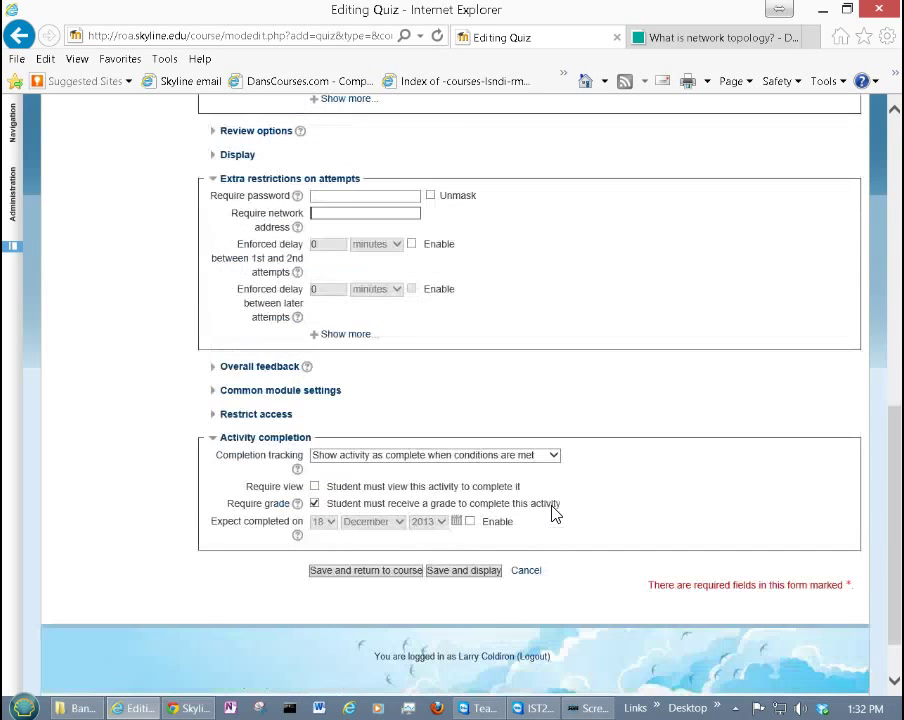
left_click(466, 575)
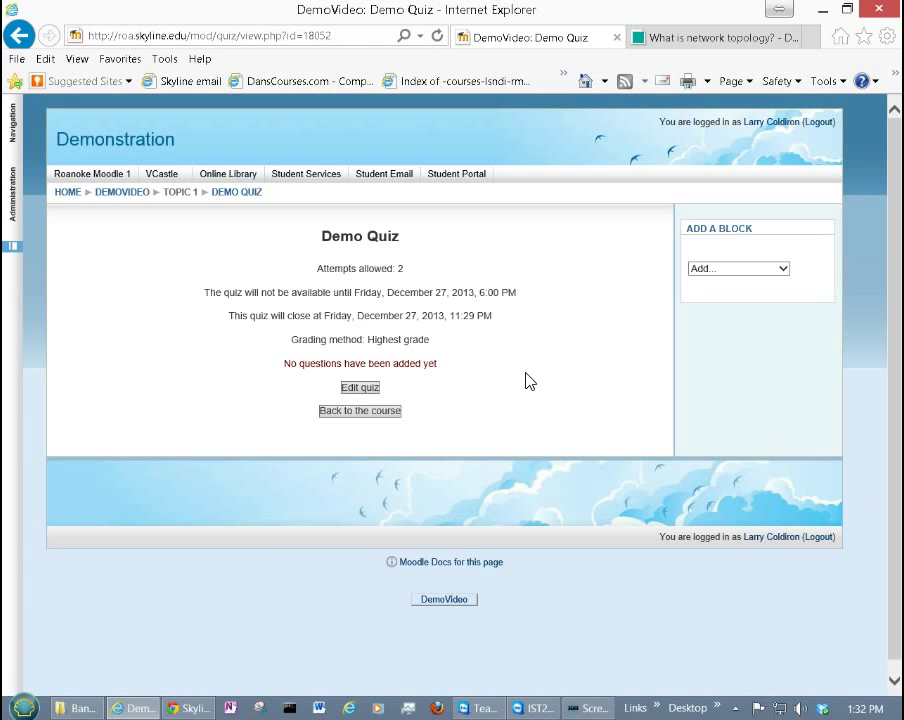
left_click(364, 390)
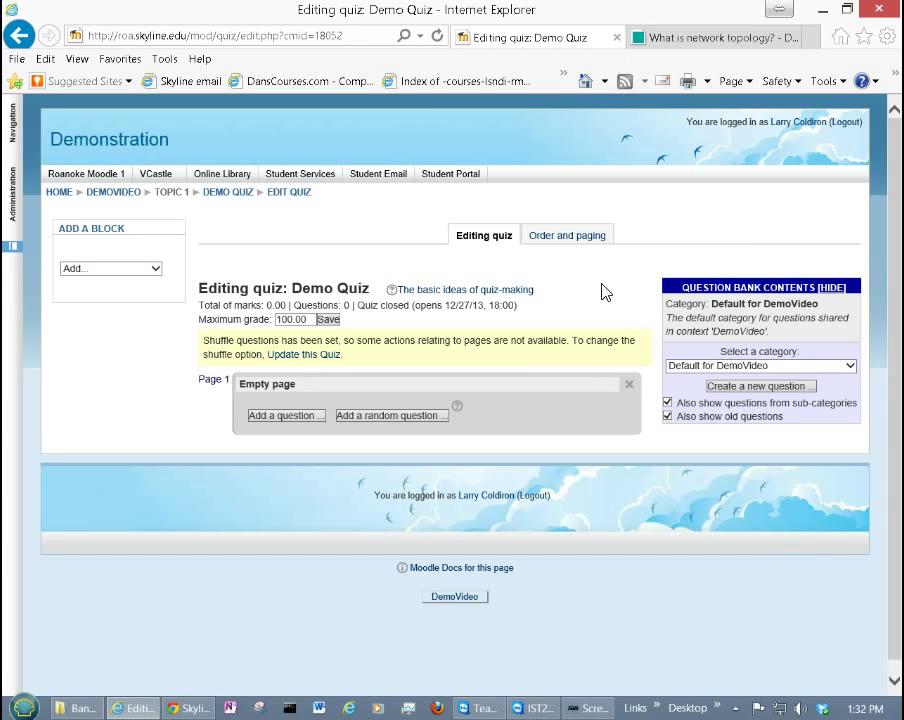
- Examine the form for a new Drag-and-Drop Matching question, including its question and answer fields, and leave it without saving
left_click(752, 390)
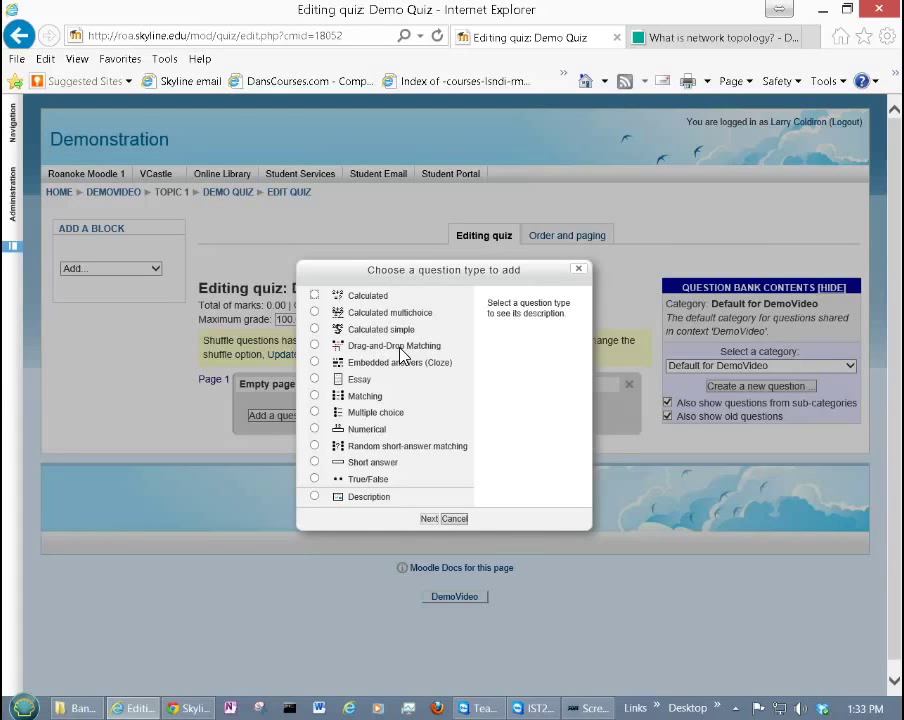
left_click(315, 345)
left_click(428, 518)
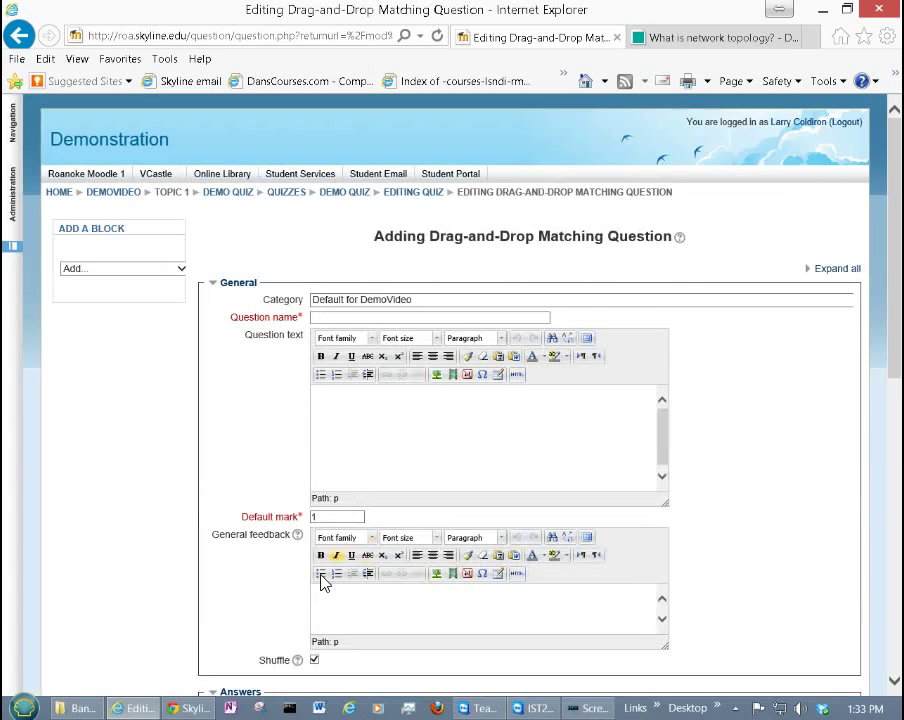
scroll(320, 576, "down", 3)
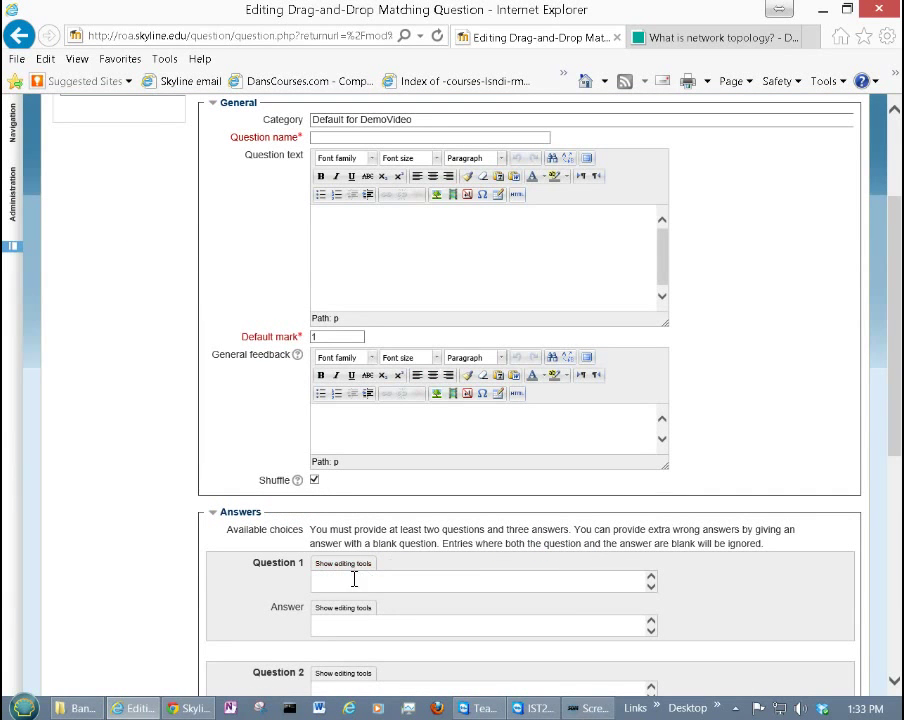
left_click(330, 583)
left_click(336, 622)
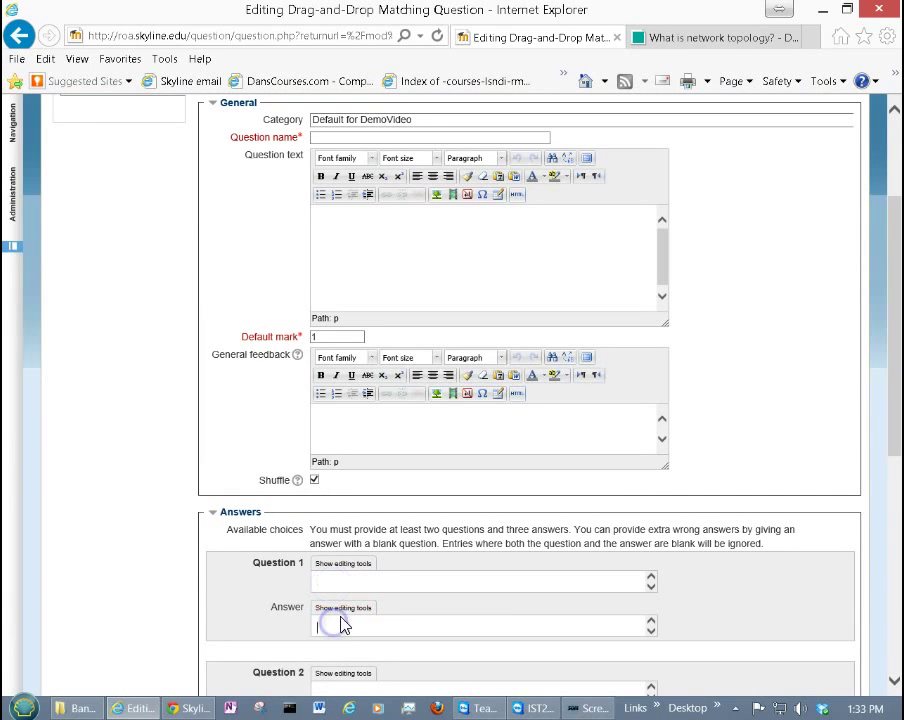
left_click(350, 564)
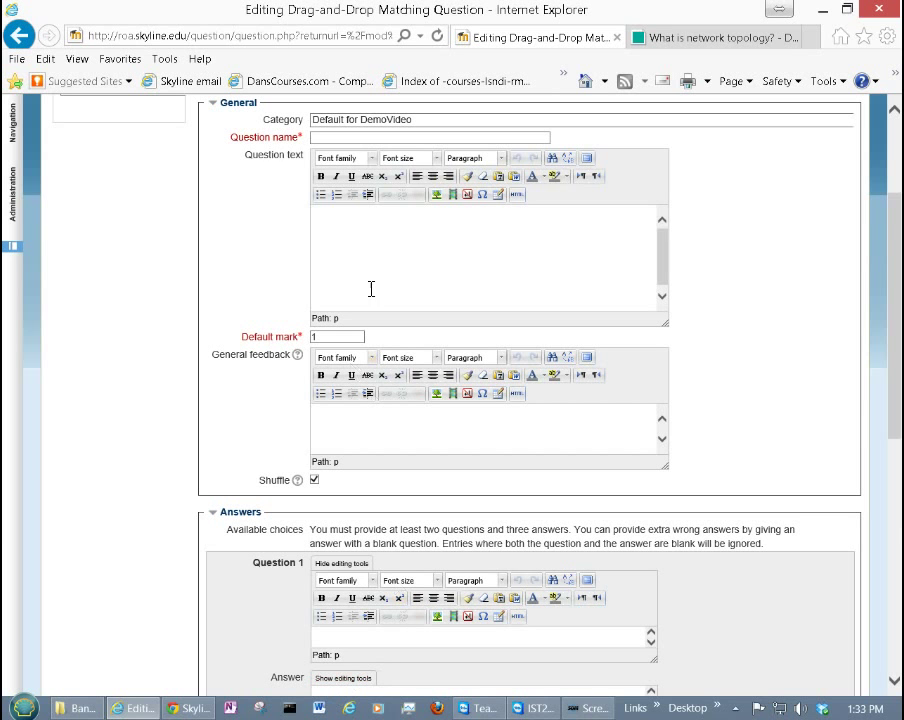
scroll(310, 197, "up", 2)
scroll(330, 240, "down", 6)
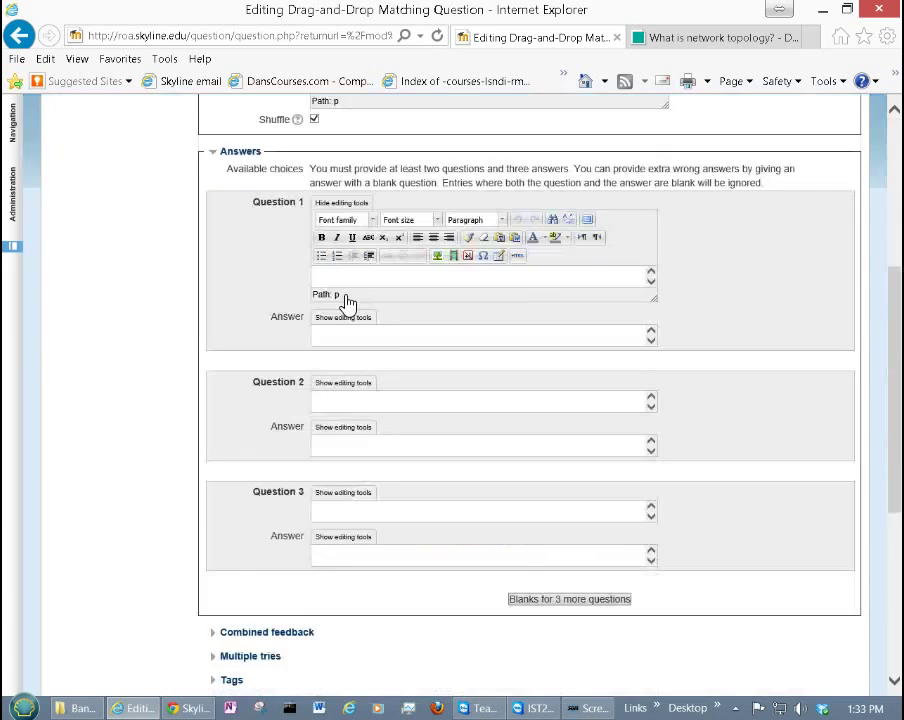
scroll(347, 303, "down", 3)
left_click(400, 530)
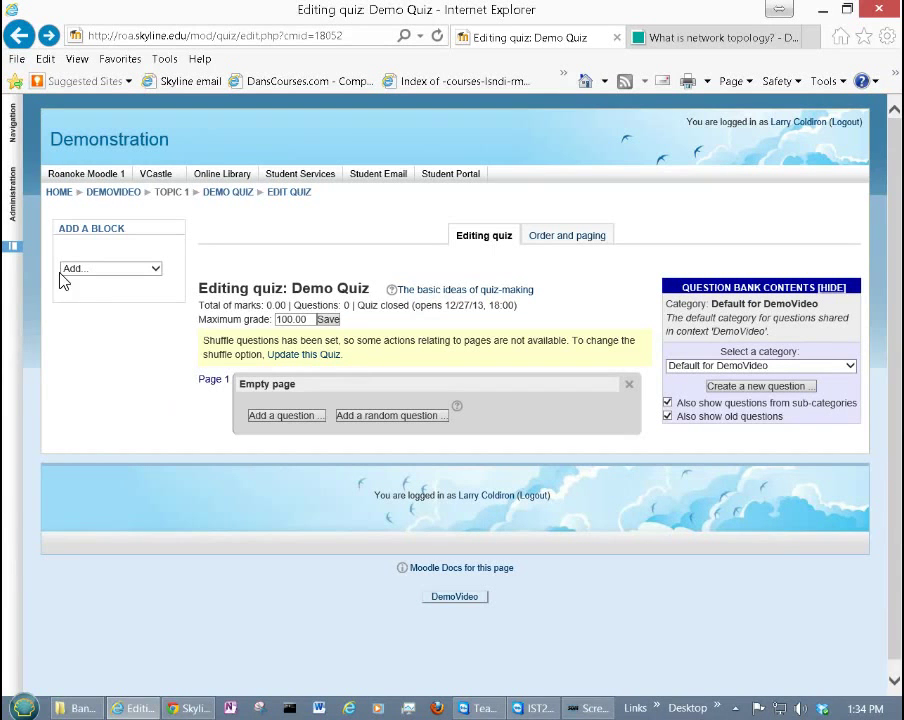
- Open the question bank categories for the Demo Quiz and review the quiz, course and system categories listed there
mouse_move(13, 215)
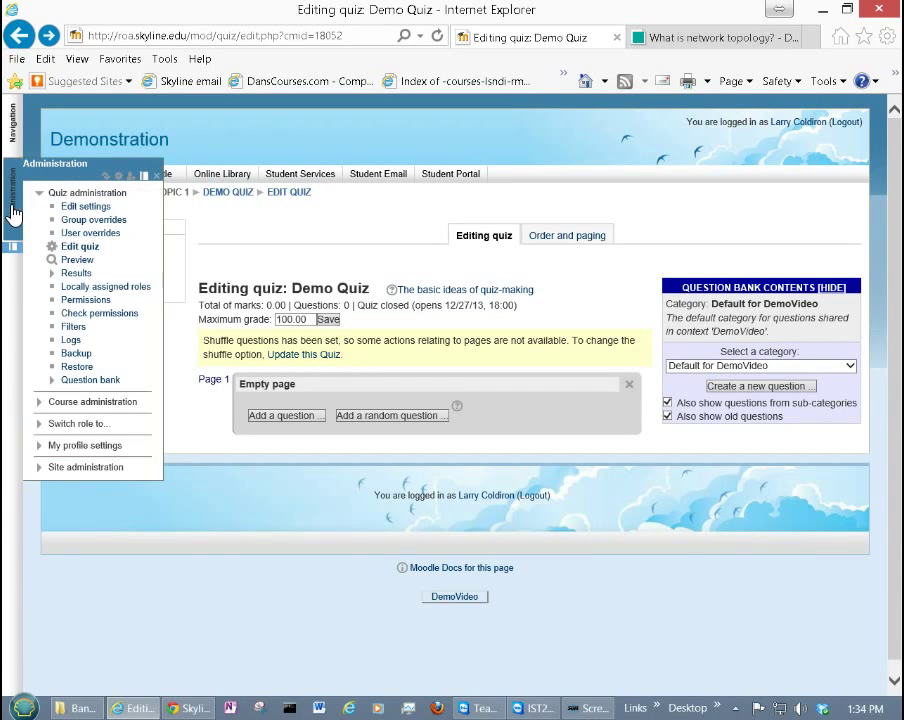
left_click(52, 381)
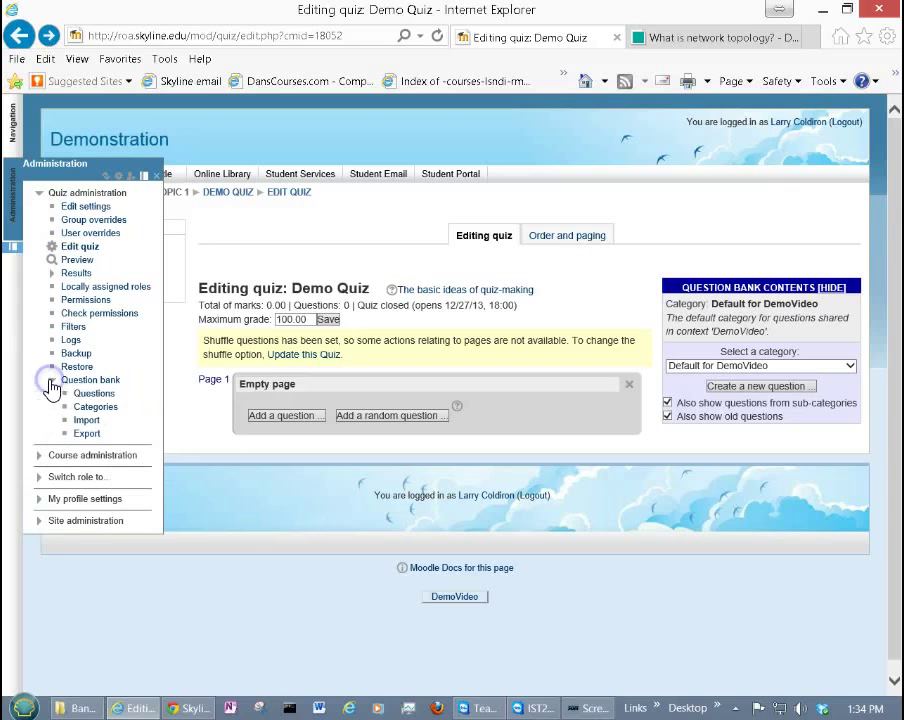
left_click(95, 409)
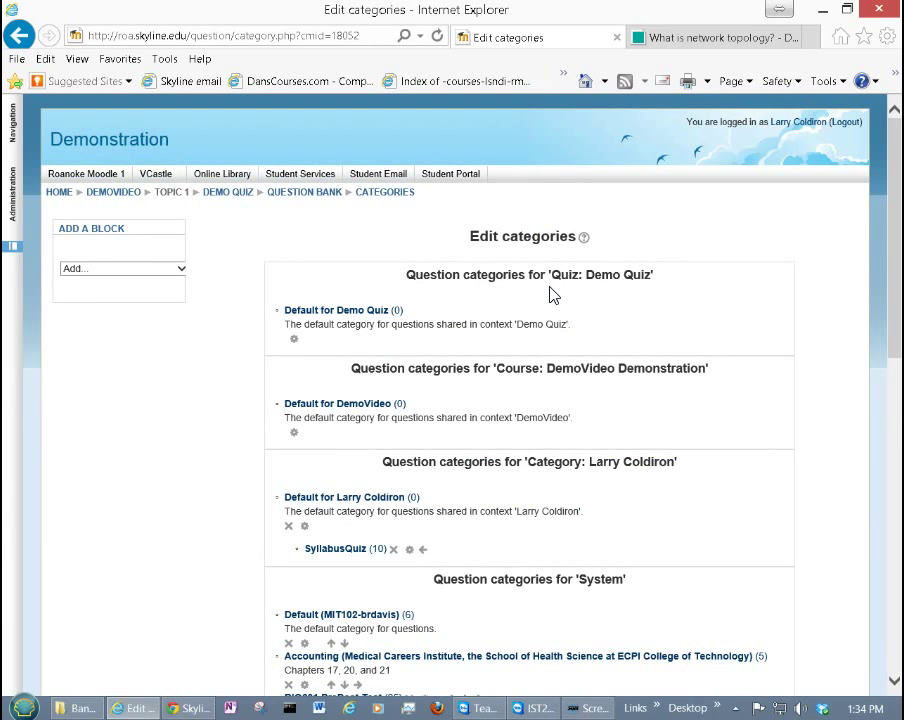
scroll(594, 390, "down", 3)
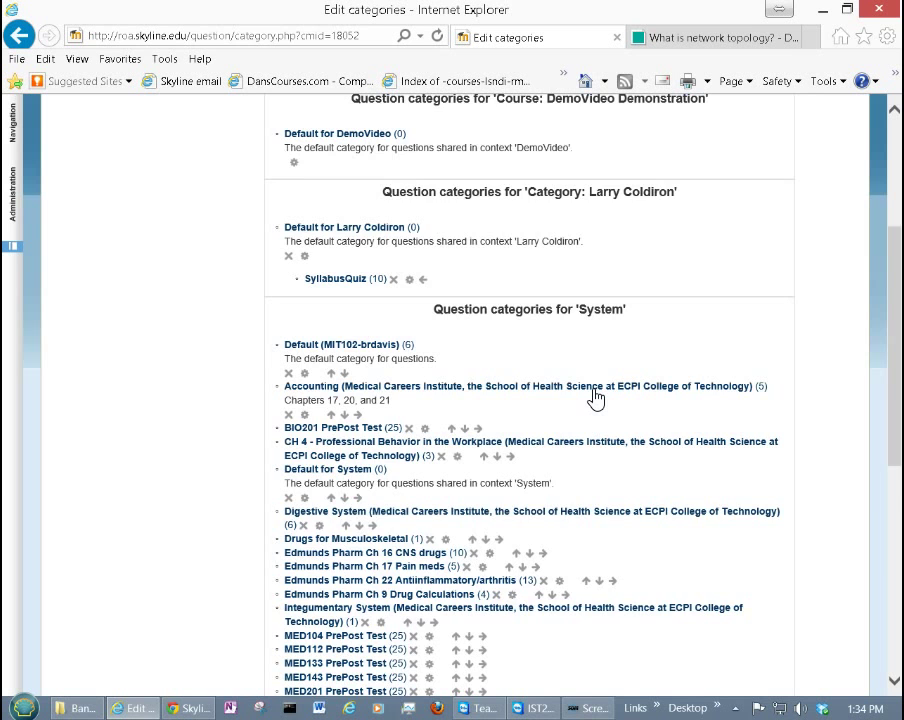
scroll(594, 398, "down", 3)
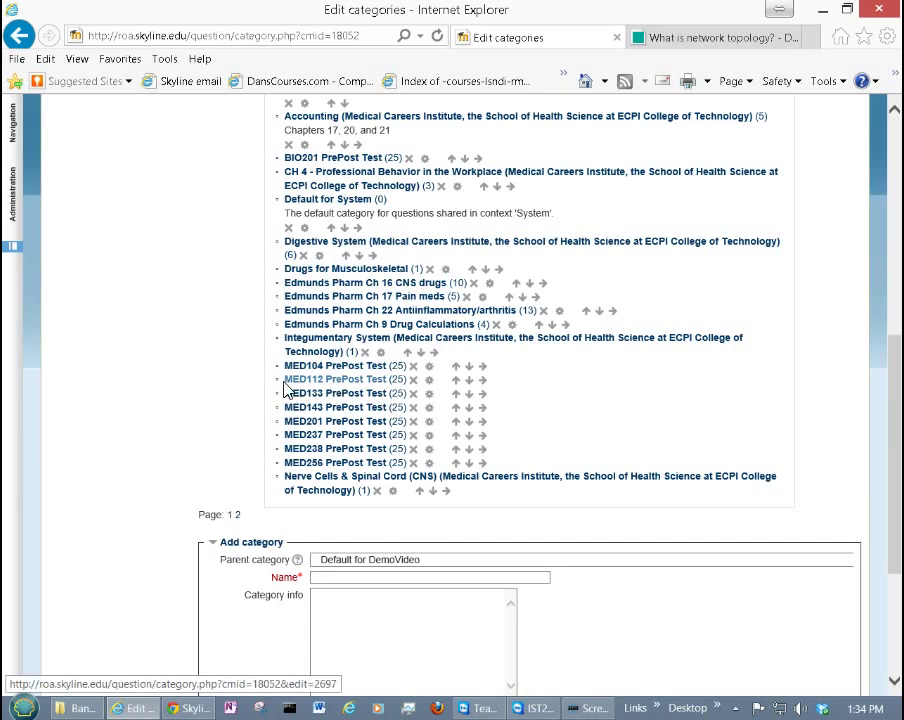
scroll(288, 388, "up", 6)
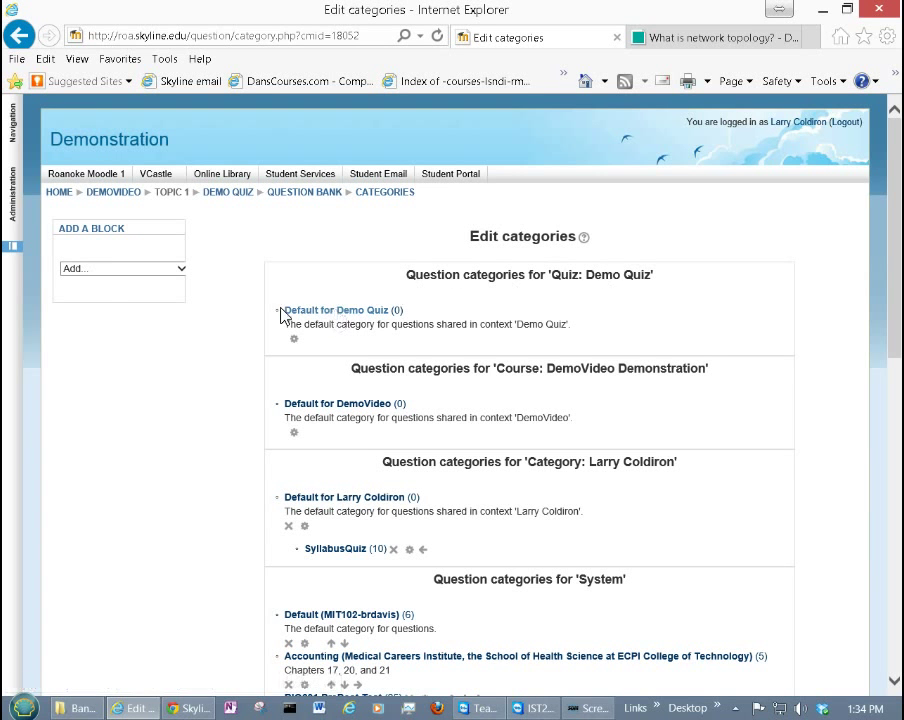
- Open the quiz's question import form and review the supported file formats
mouse_move(11, 197)
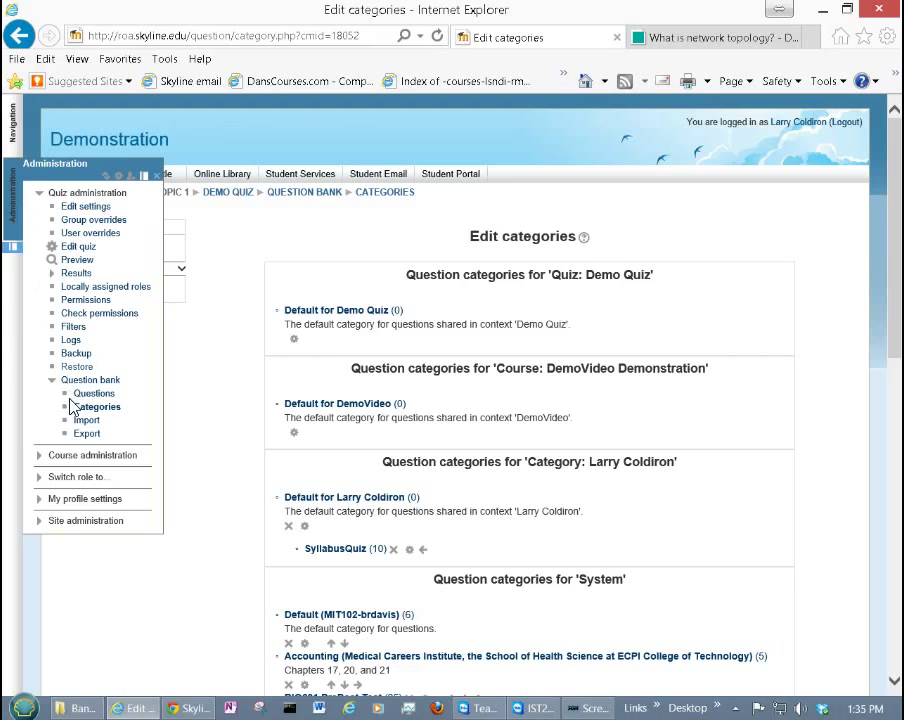
left_click(85, 428)
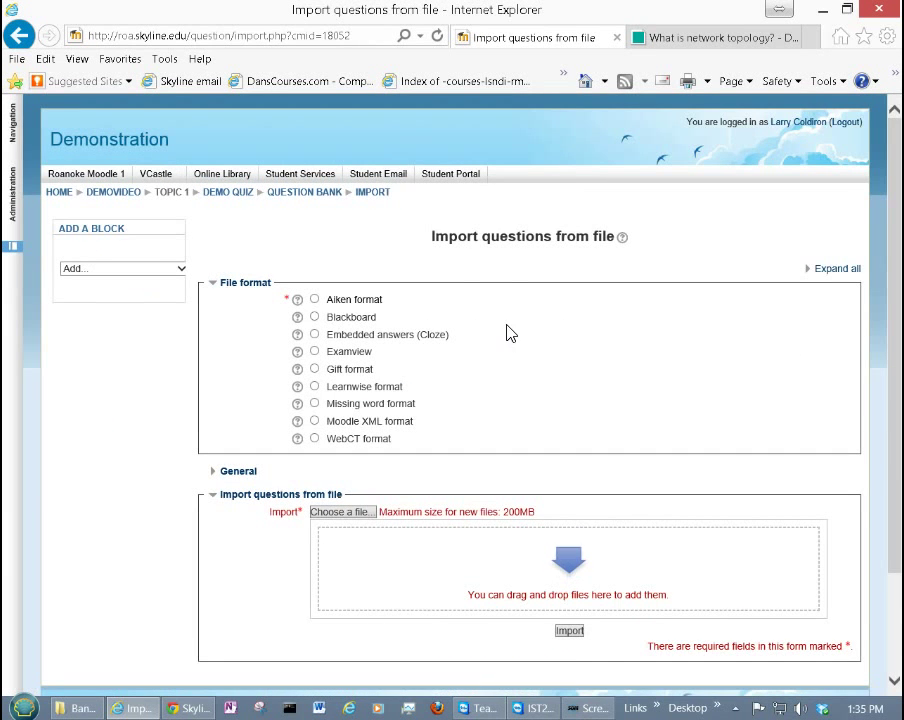
scroll(502, 266, "down", 3)
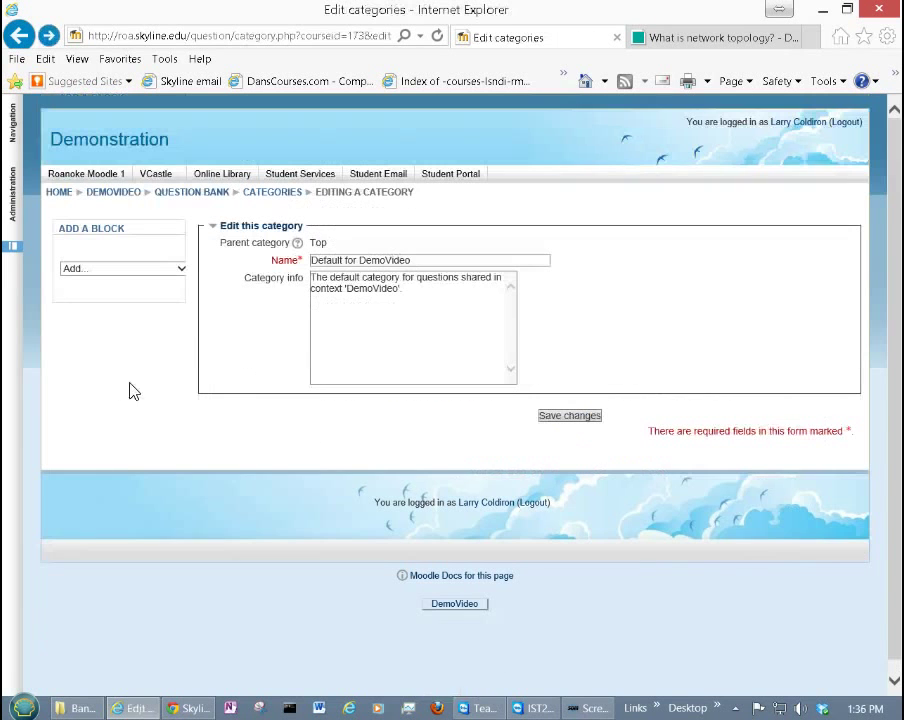
- Open the course's question categories and review the editing form of the Default for DemoVideo category, saving it without changes
left_click(13, 205)
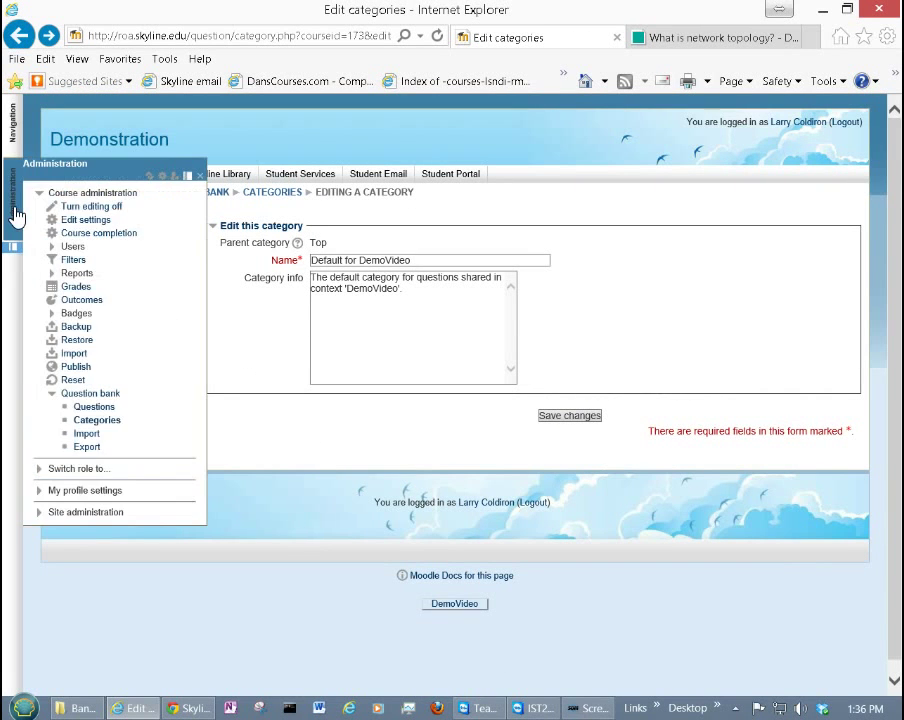
left_click(84, 424)
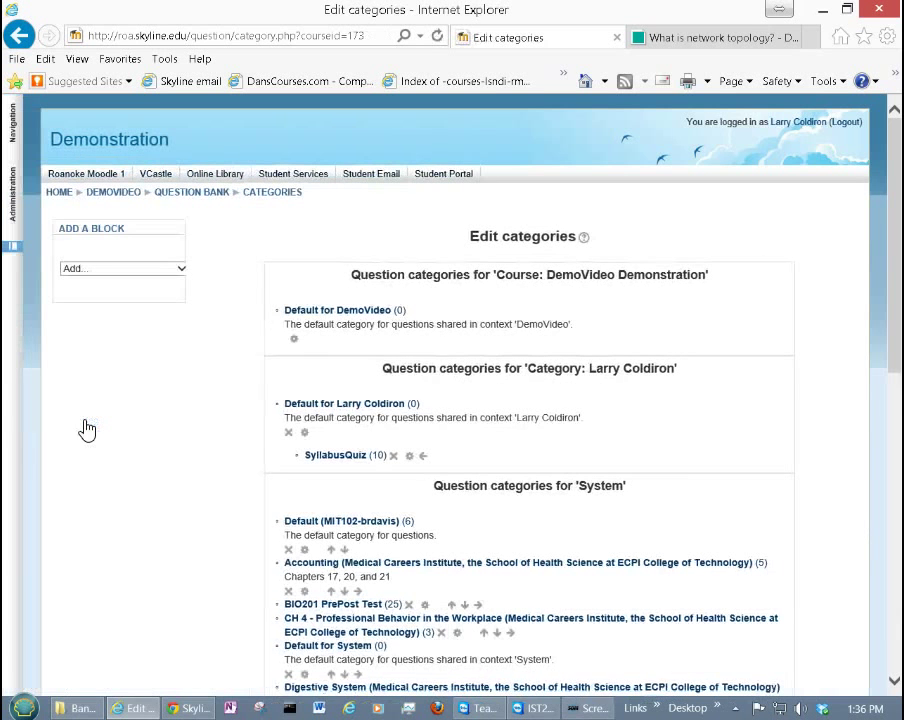
left_click(361, 316)
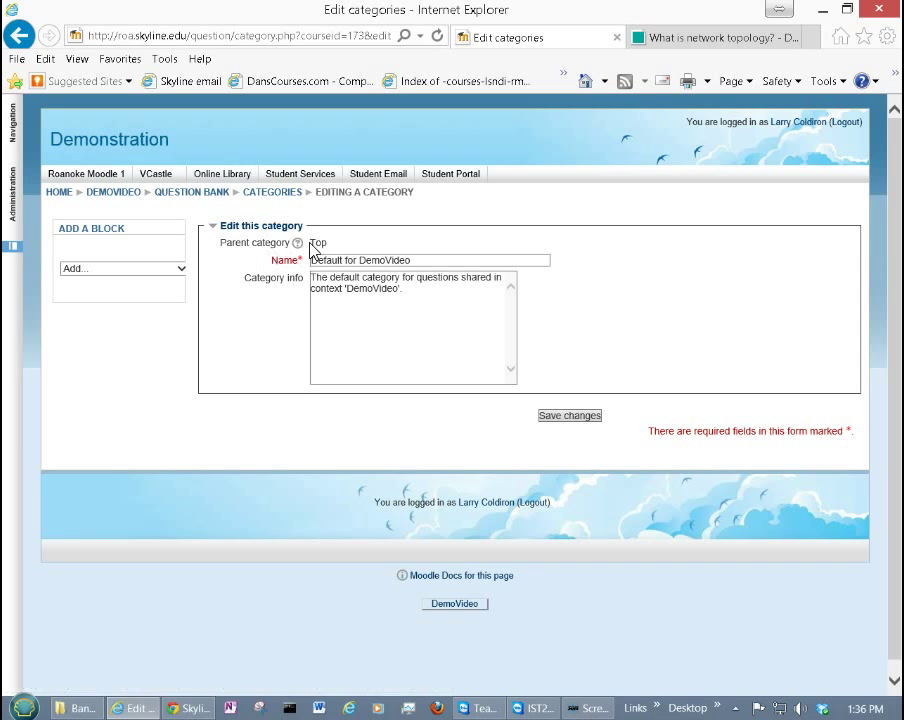
left_click(567, 418)
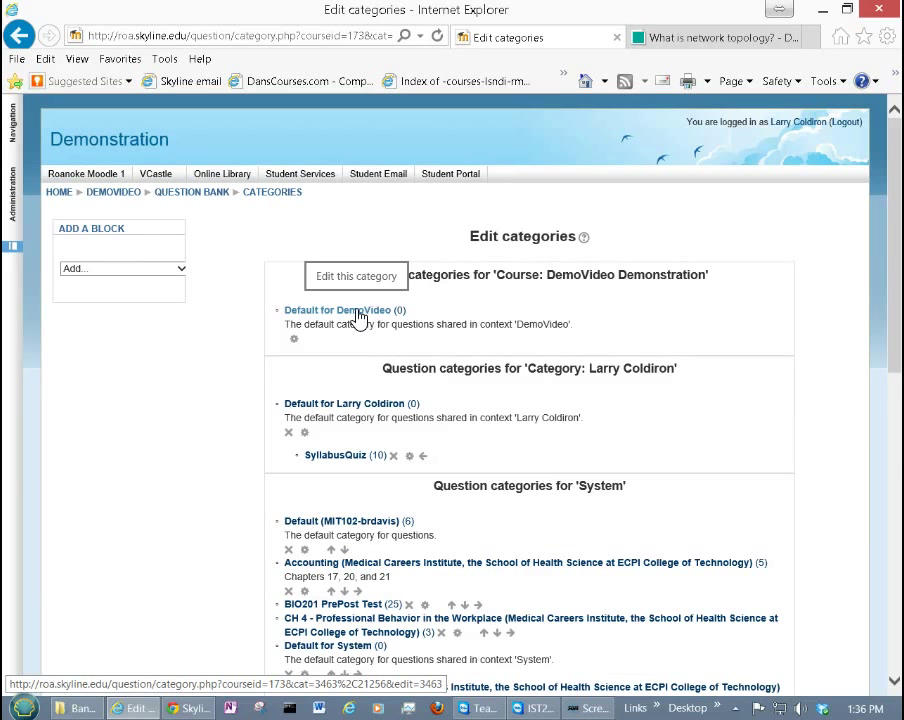
left_click(358, 315)
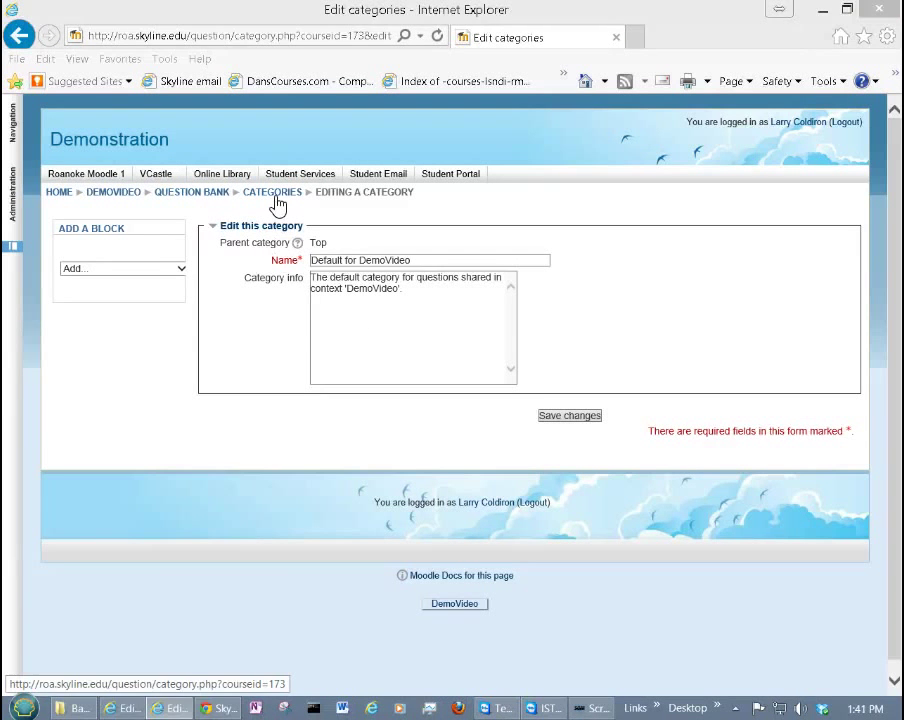
- Add a question category named Quiz 1 with Default for DemoVideo as its parent category
left_click(274, 198)
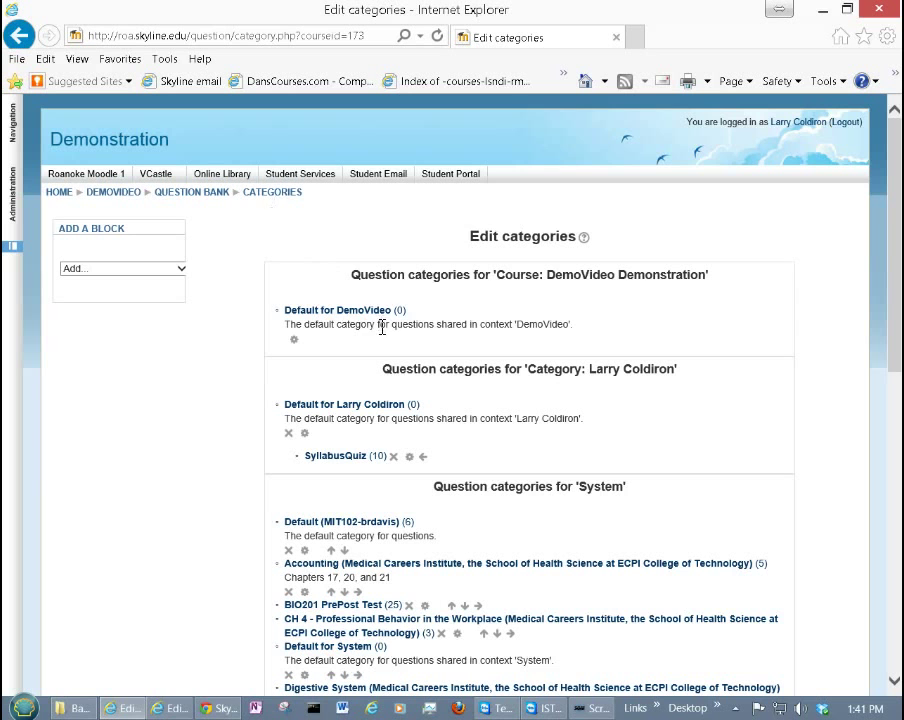
scroll(396, 320, "down", 10)
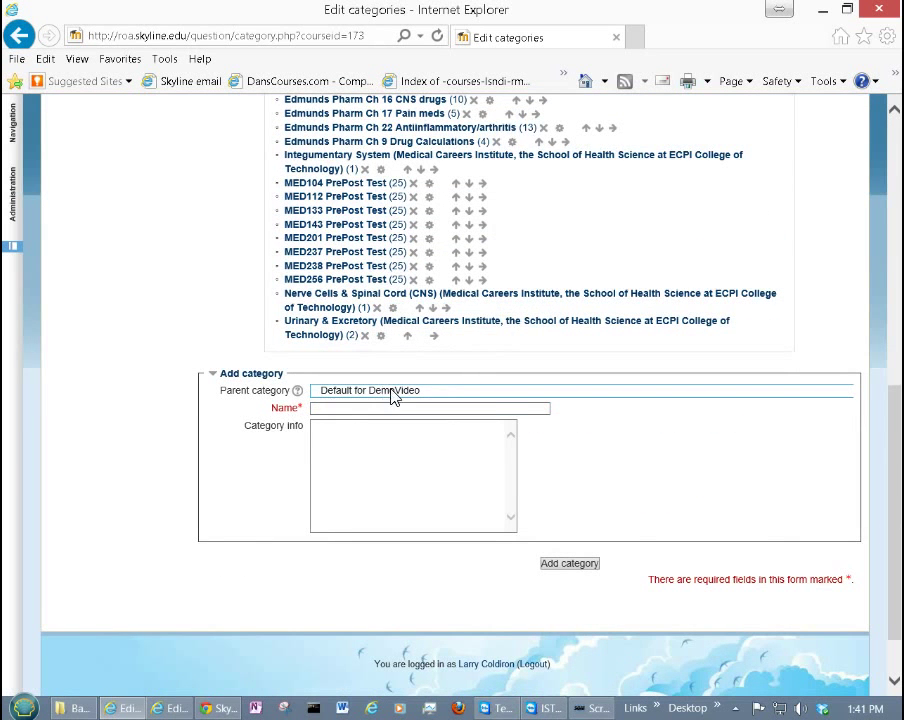
left_click(390, 395)
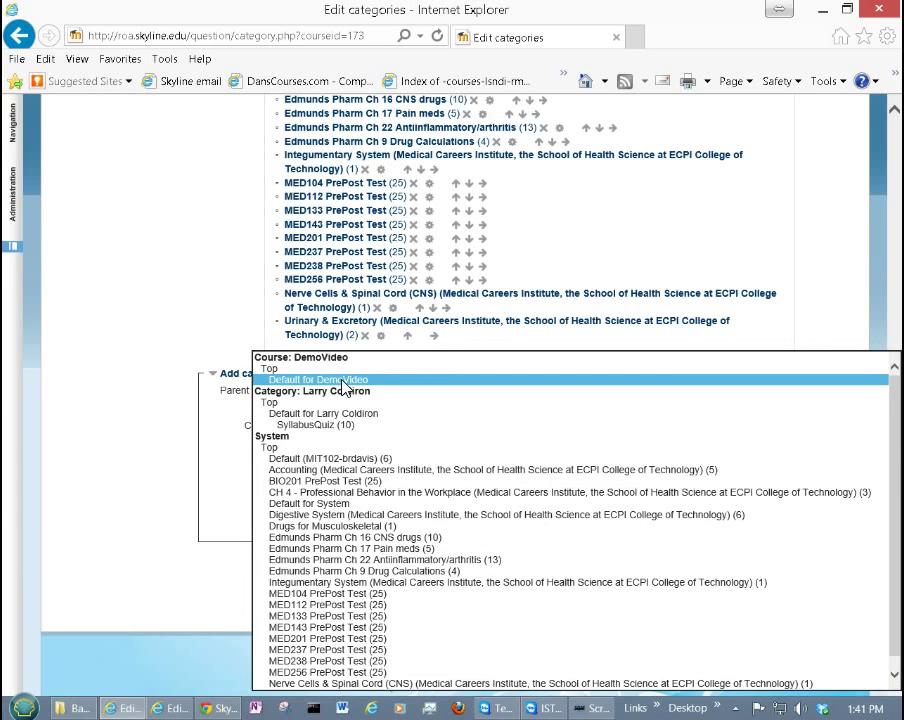
left_click(343, 381)
left_click(336, 404)
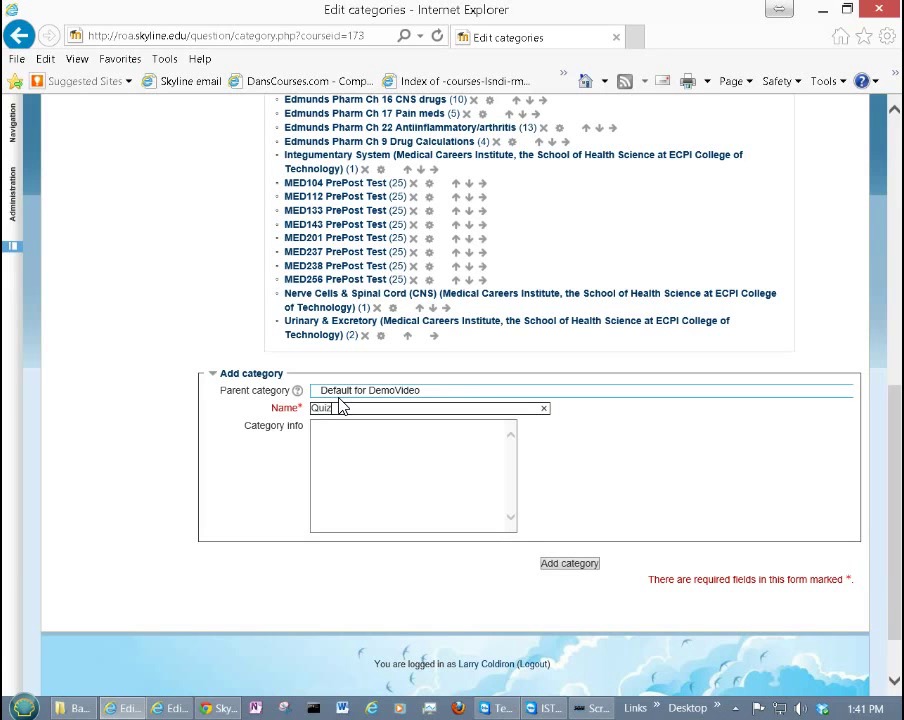
left_click(575, 568)
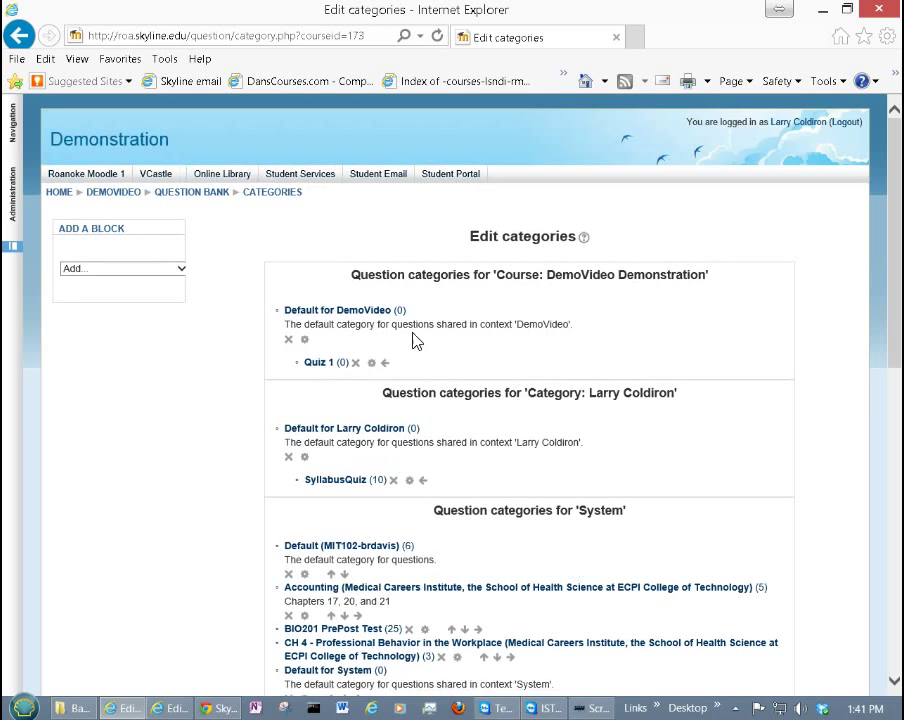
- Review the editing form of the Quiz 1 category and save it without changes
left_click(372, 364)
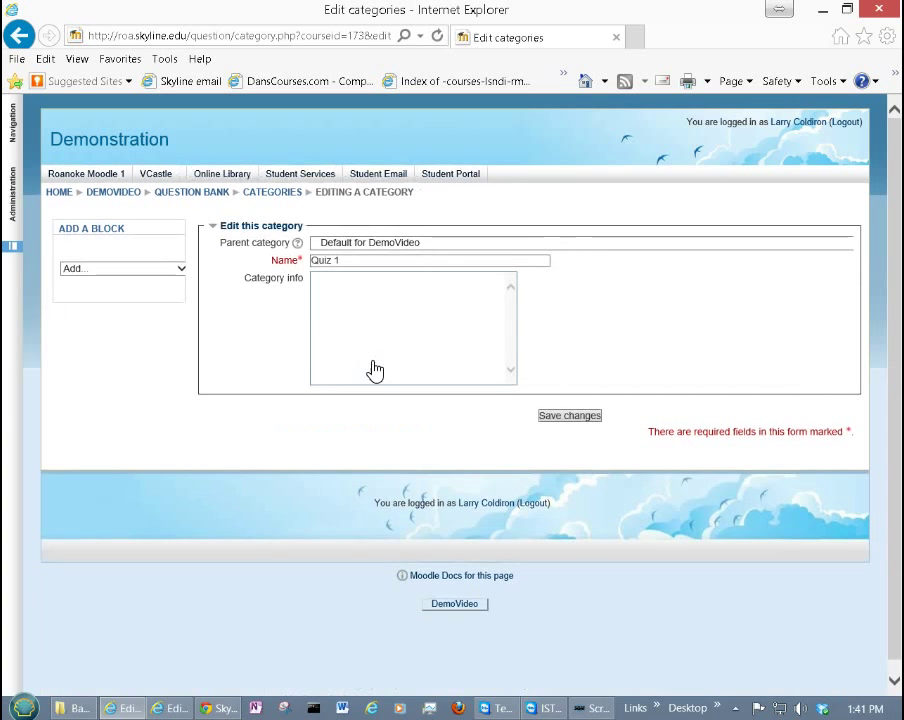
left_click(560, 415)
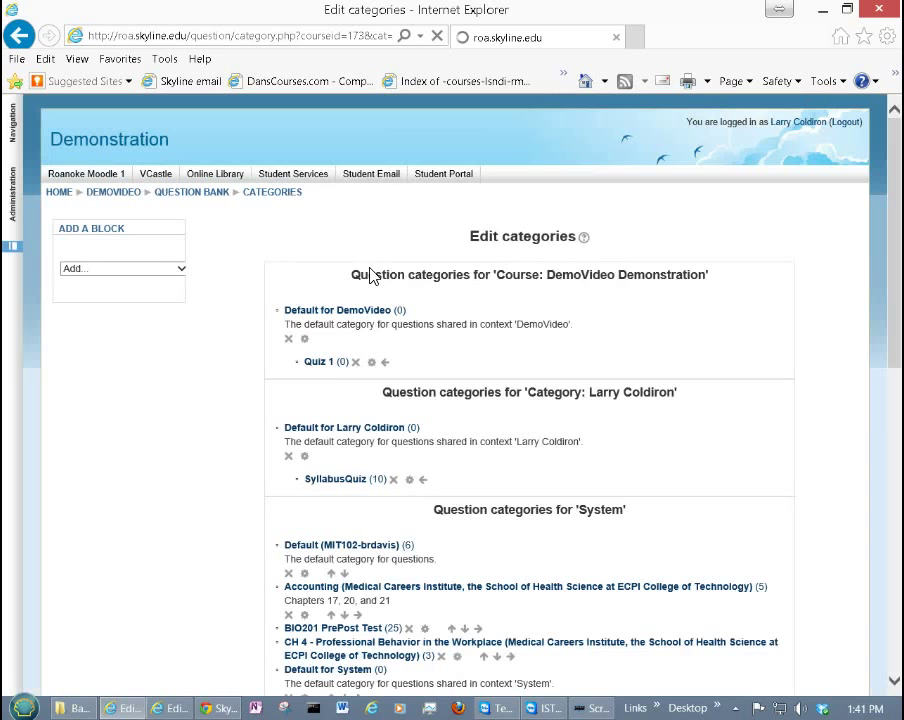
left_click(320, 362)
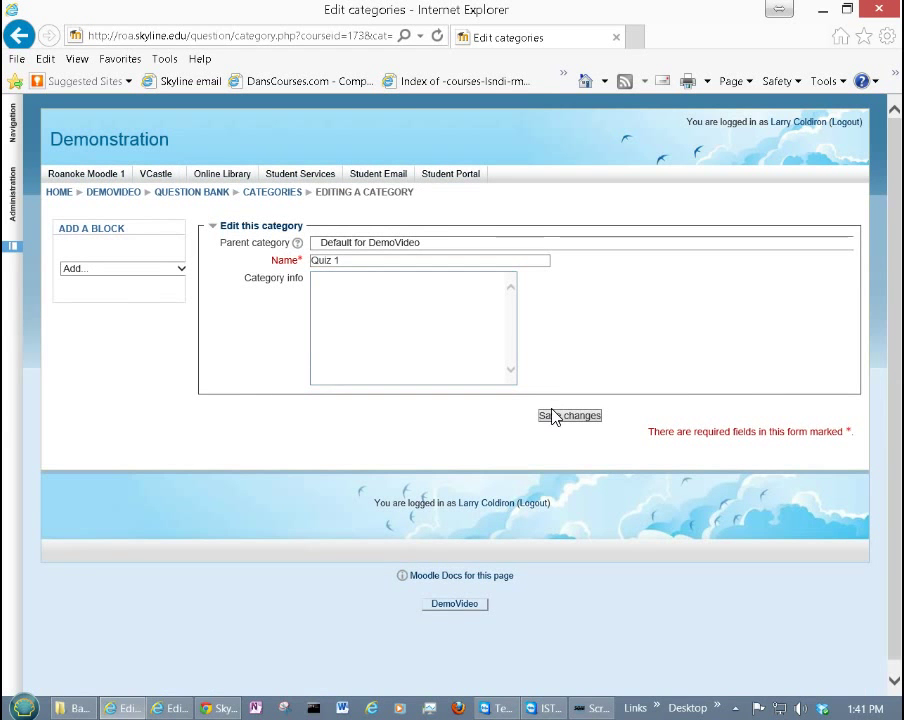
left_click(554, 417)
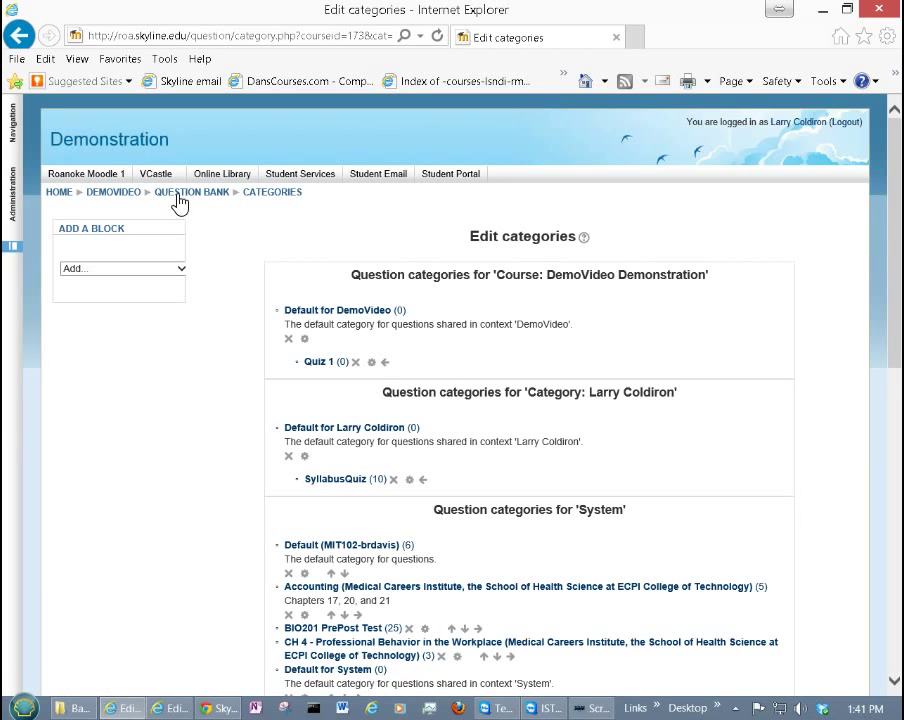
- Open the question import form from the DemoVideo course and choose the Blackboard file format
left_click(122, 194)
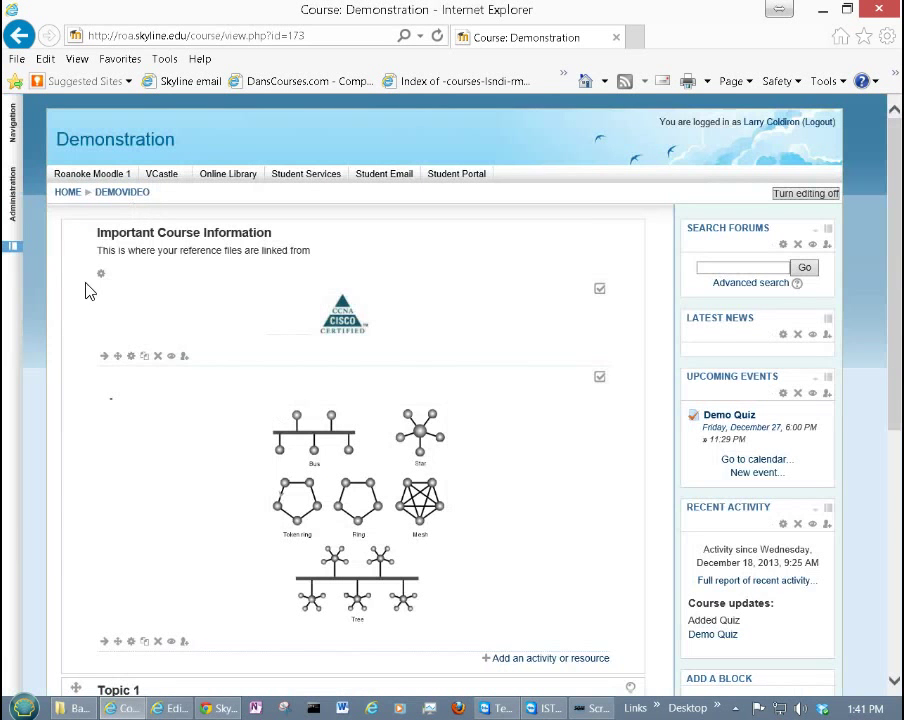
mouse_move(14, 205)
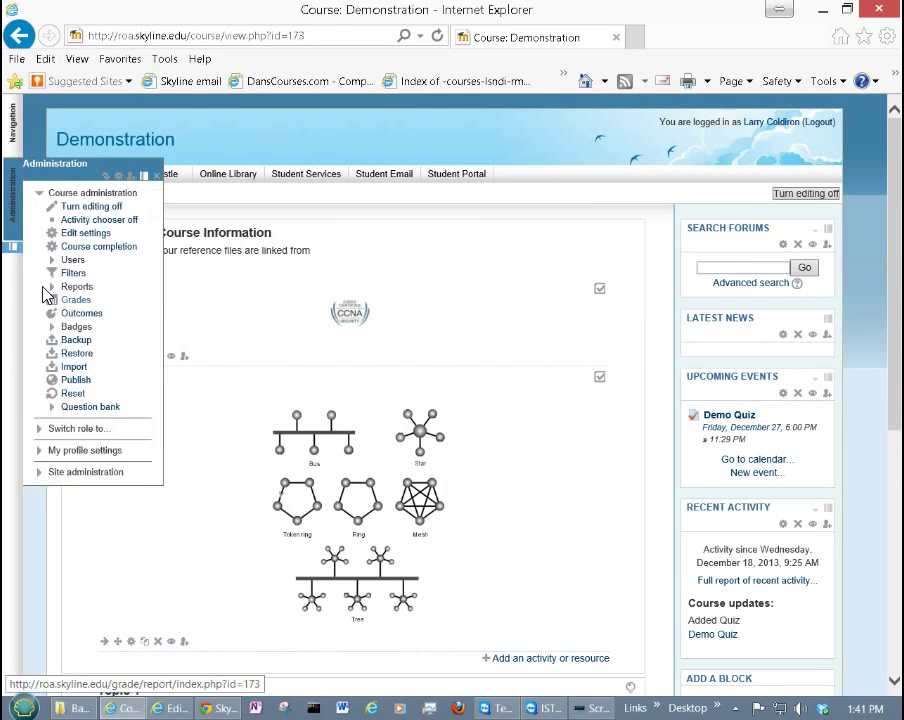
left_click(54, 409)
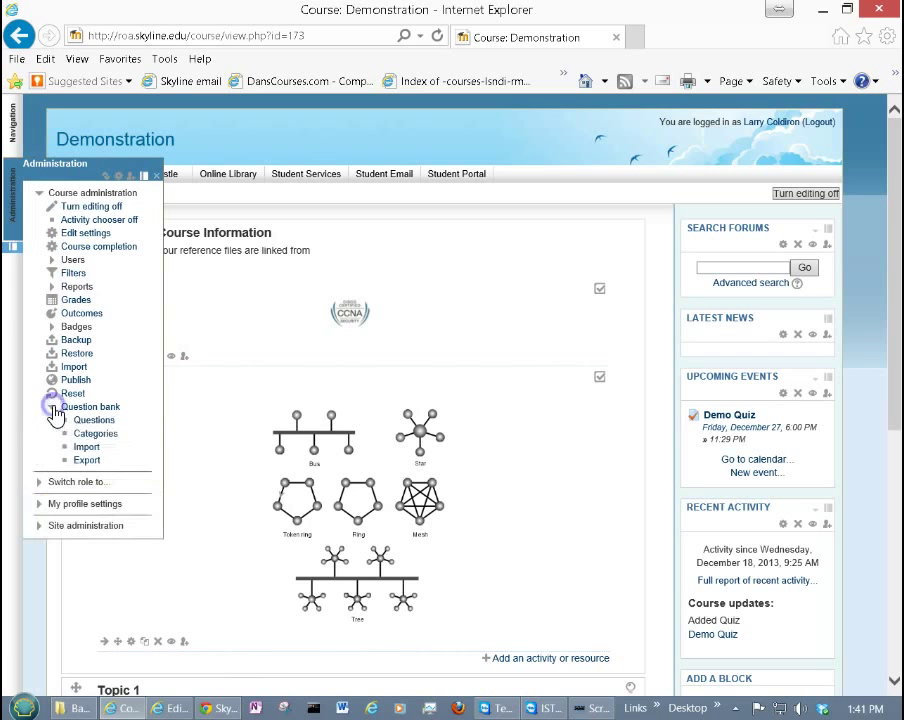
left_click(86, 451)
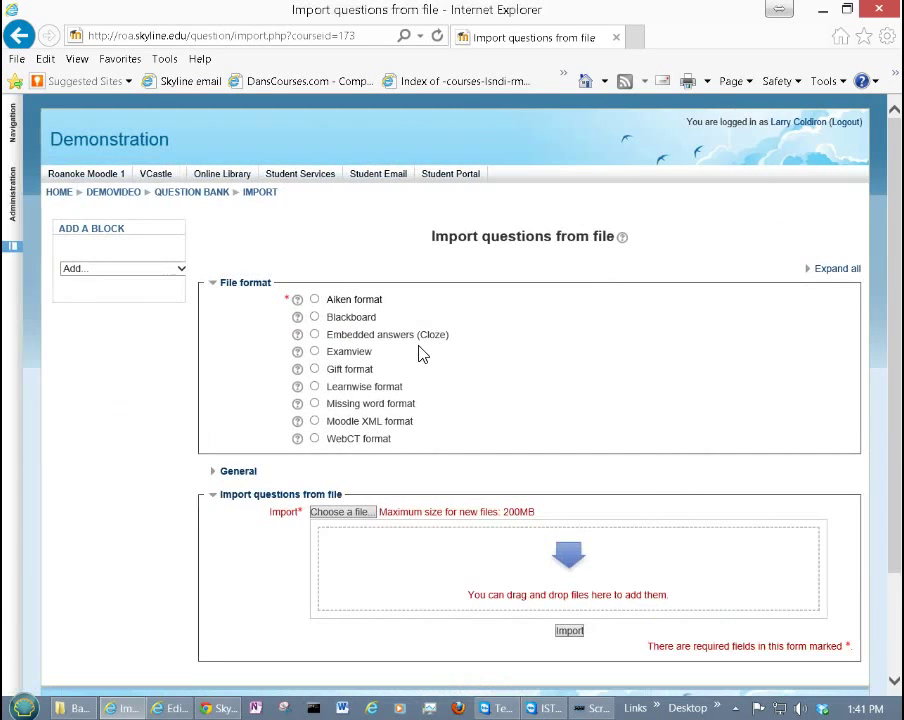
left_click(315, 318)
scroll(516, 360, "down", 3)
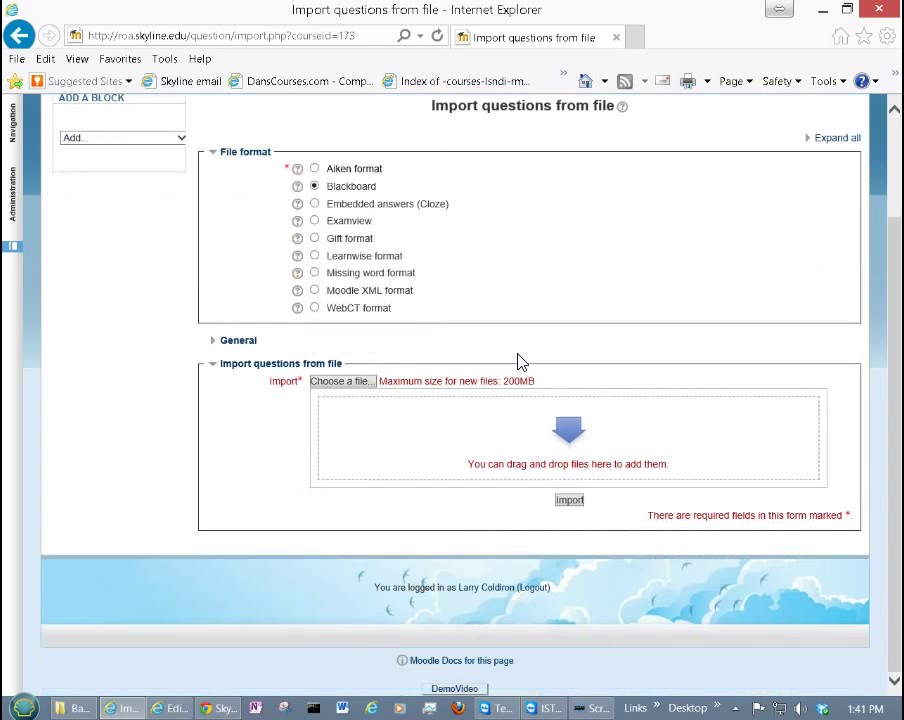
scroll(530, 357, "up", 3)
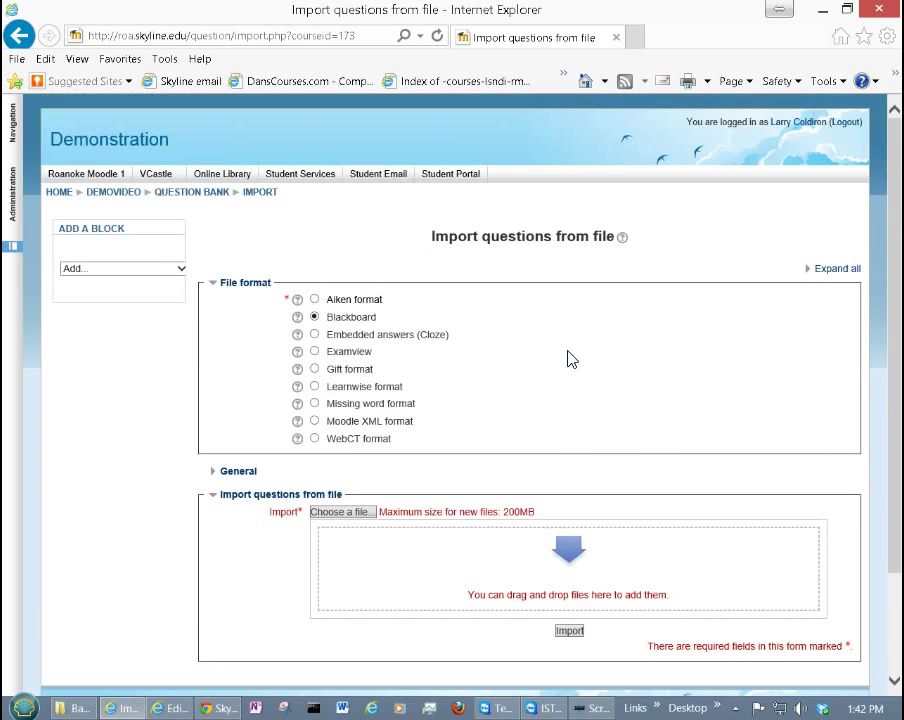
scroll(792, 276, "down", 3)
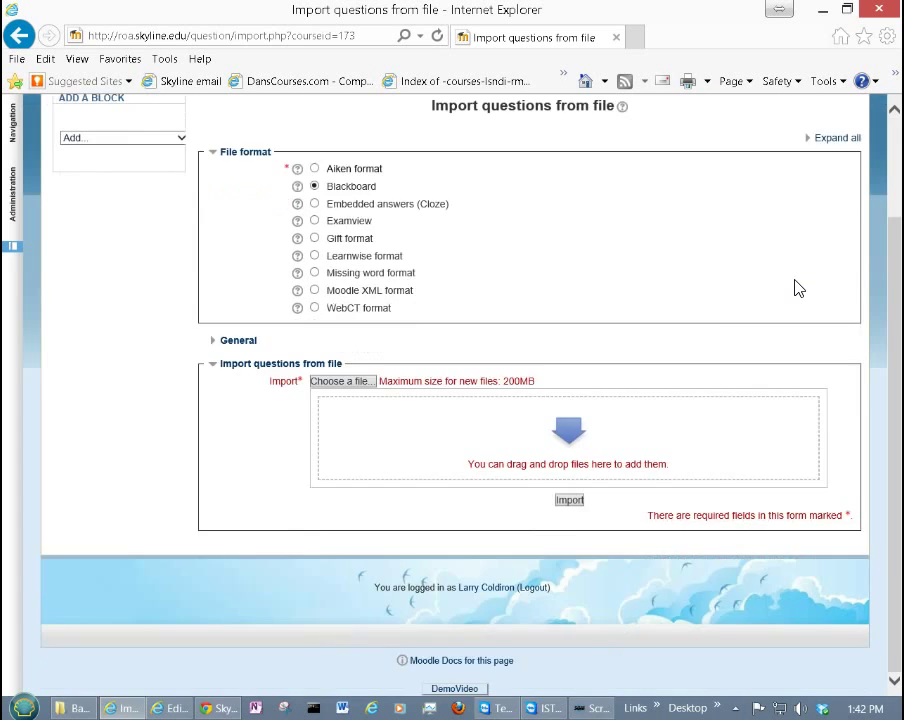
scroll(797, 287, "up", 3)
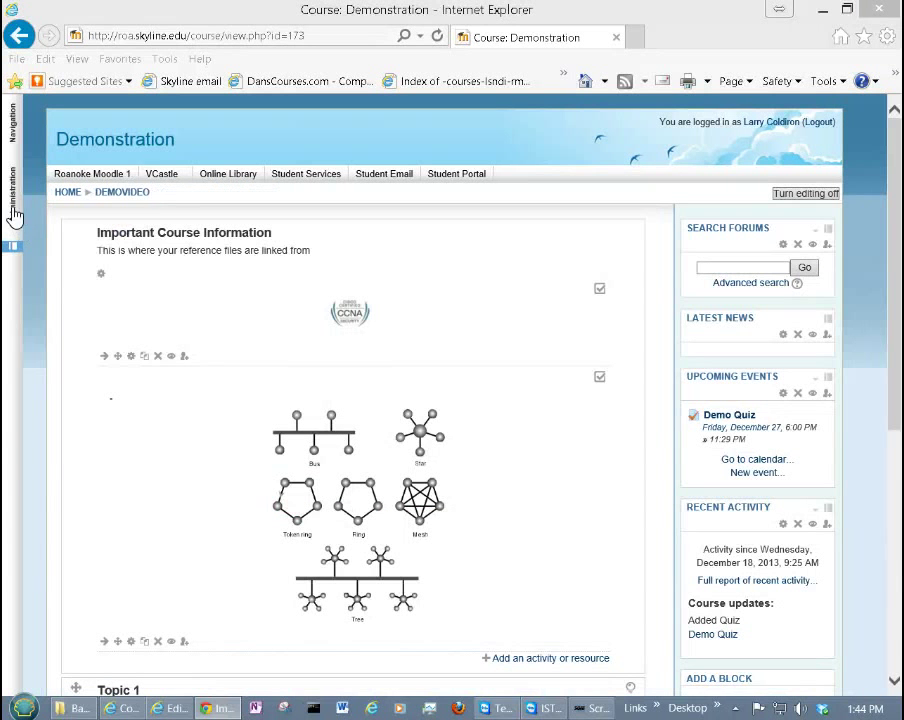
- Open the course's question import form, expand all its sections and set the import category to Quiz 1
left_click(10, 203)
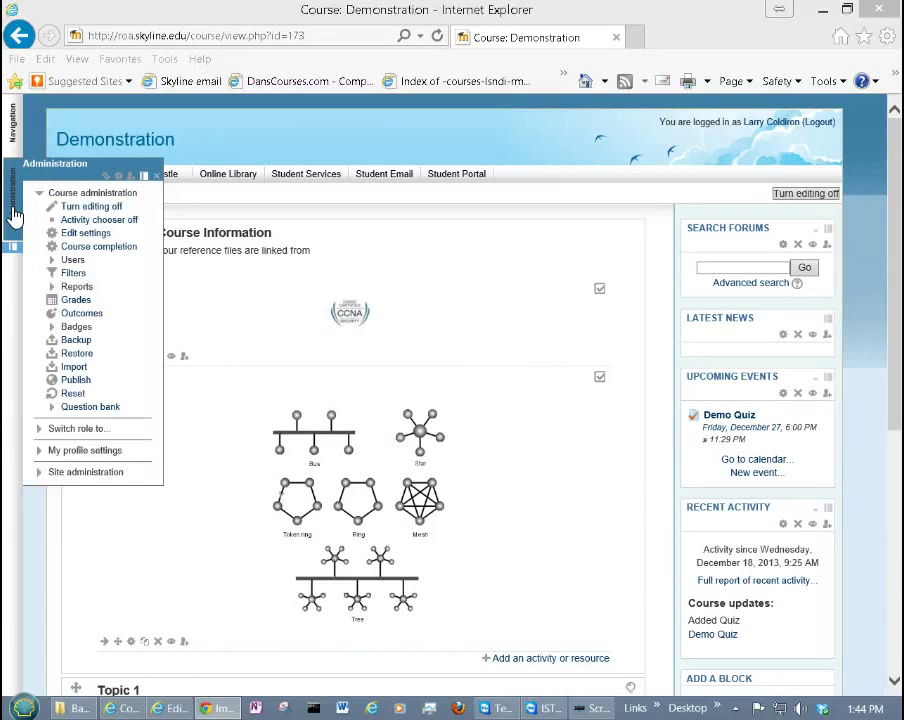
left_click(56, 407)
left_click(85, 449)
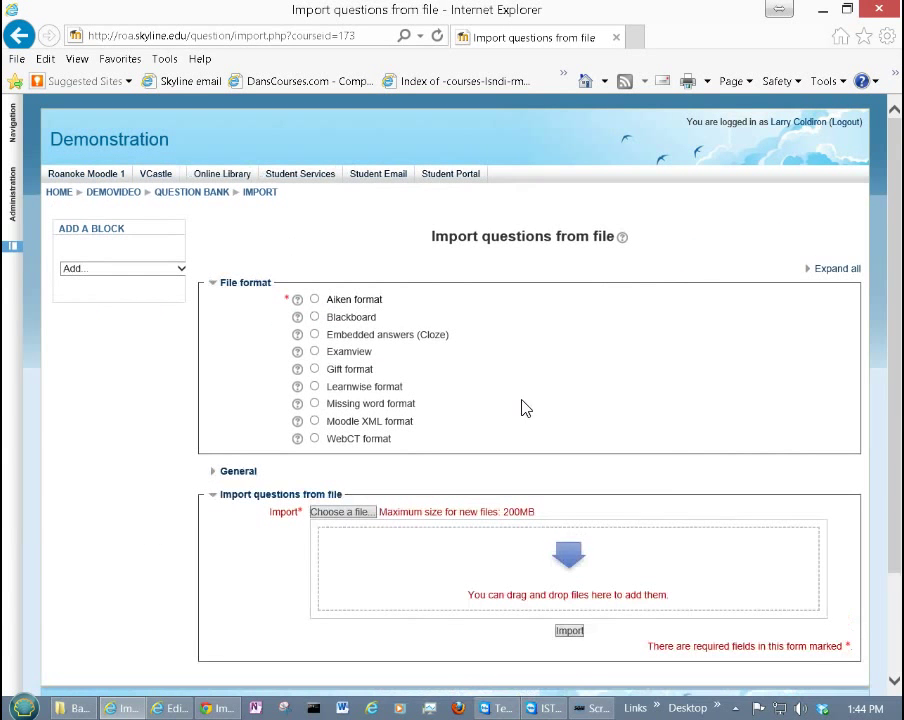
left_click(810, 272)
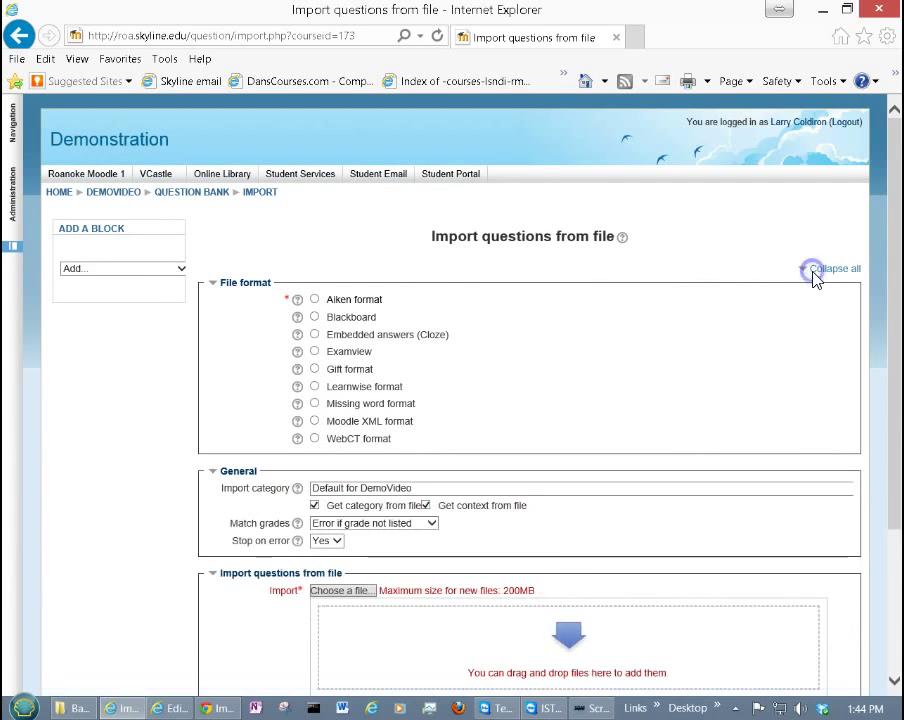
left_click(555, 488)
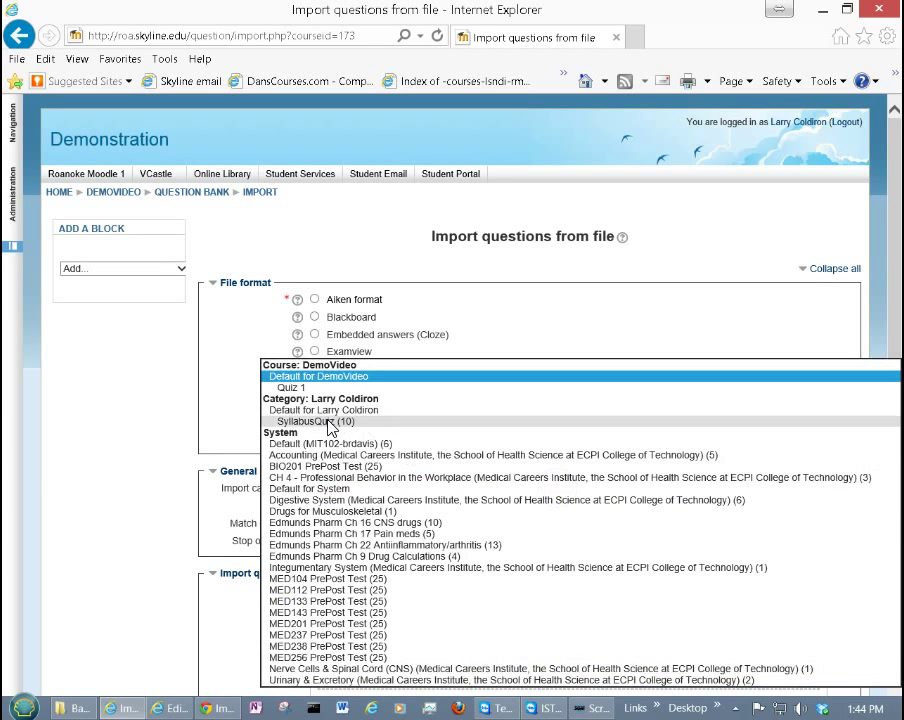
left_click(290, 387)
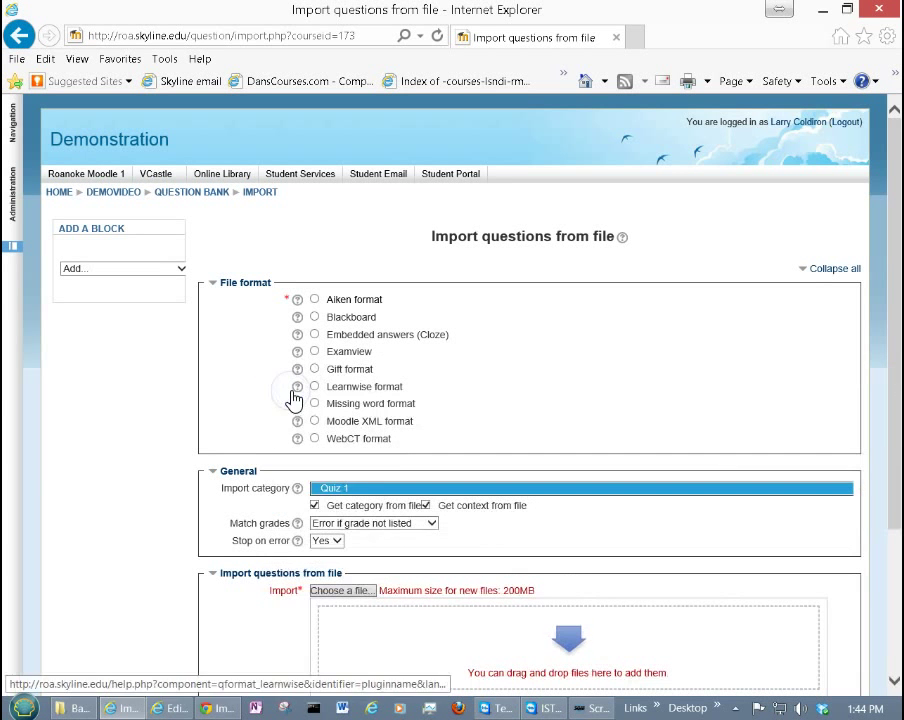
left_click(170, 500)
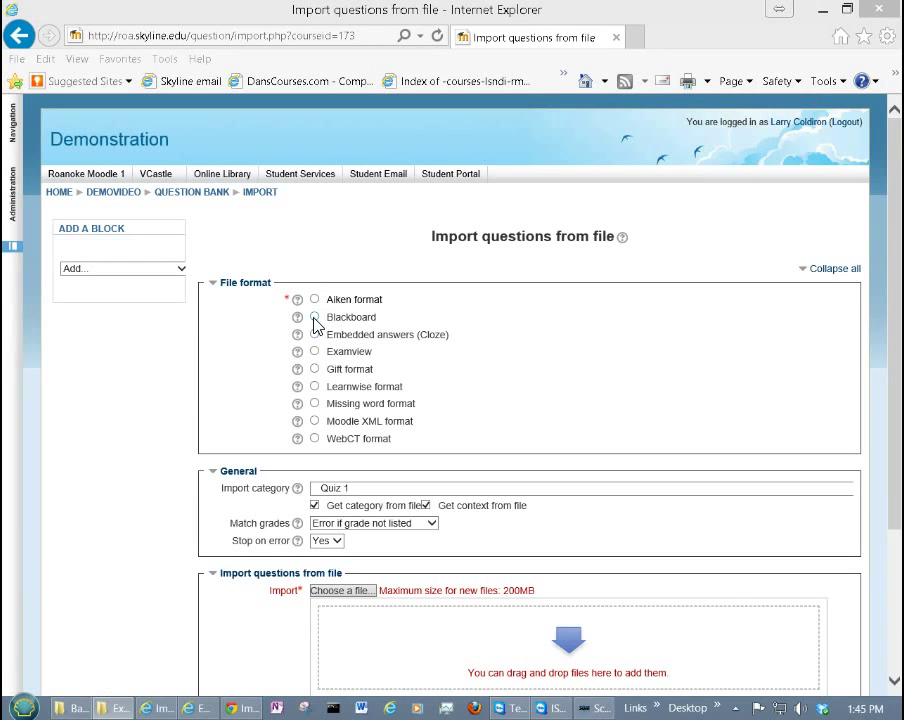
- Import the questions from res00000.dat in Blackboard format and continue to the question bank
left_click(314, 317)
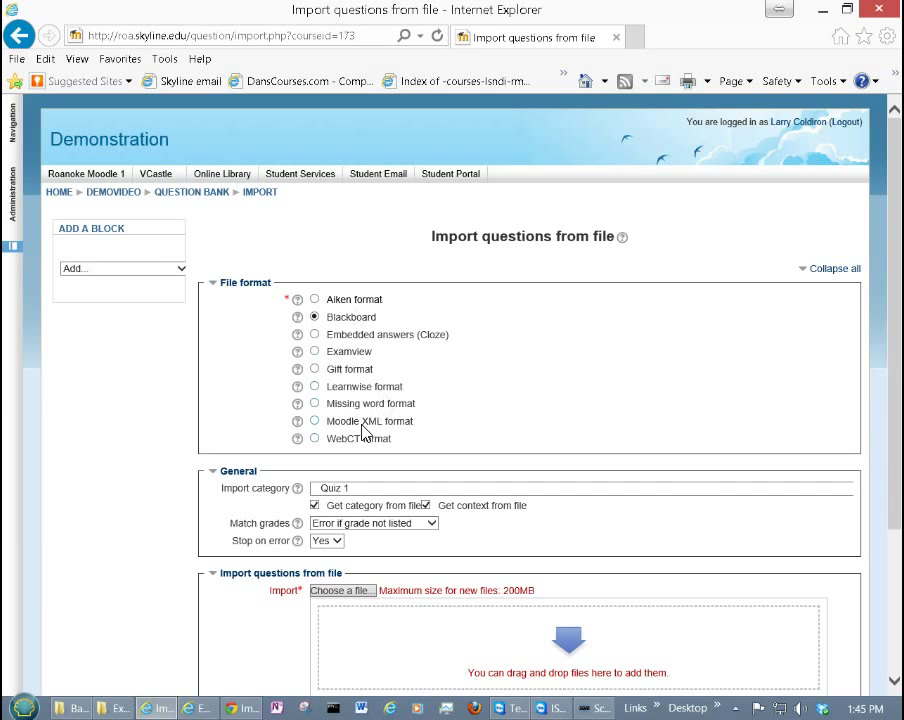
left_click_drag(896, 416, 902, 477)
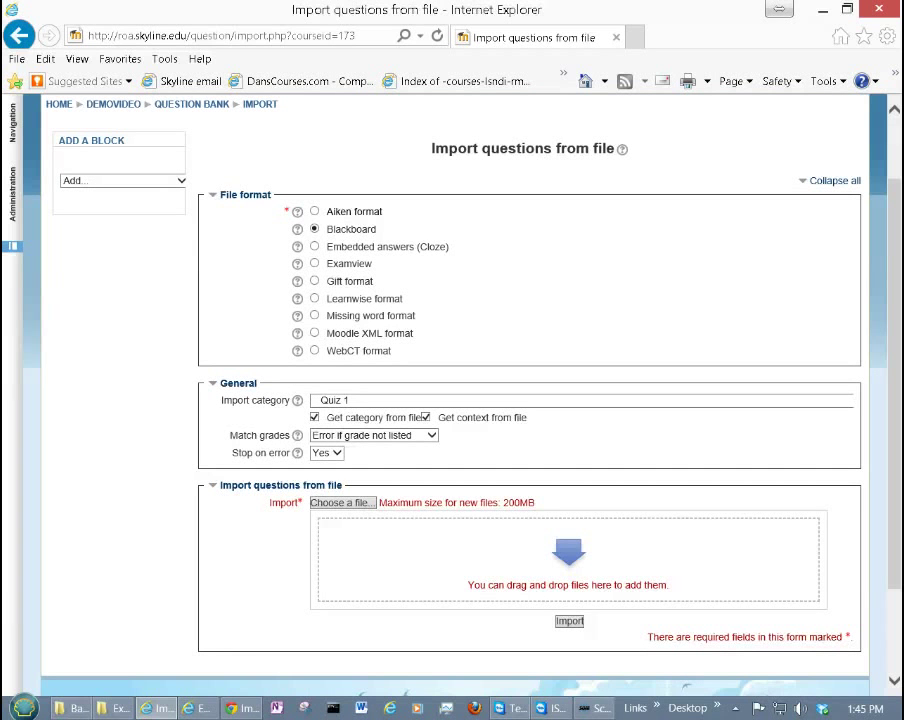
left_click_drag(2, 490, 386, 586)
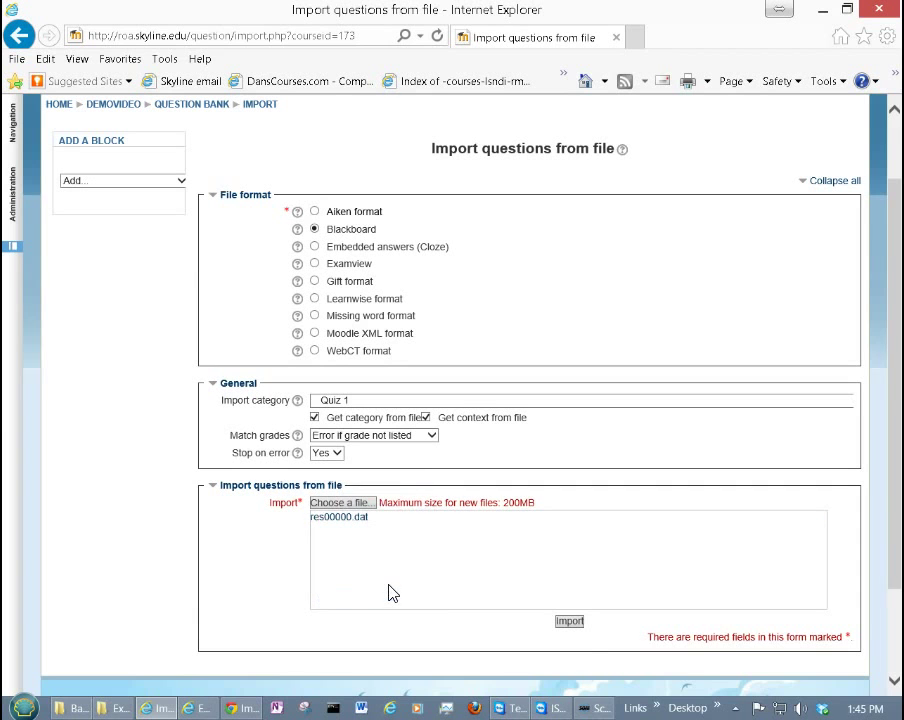
left_click(564, 624)
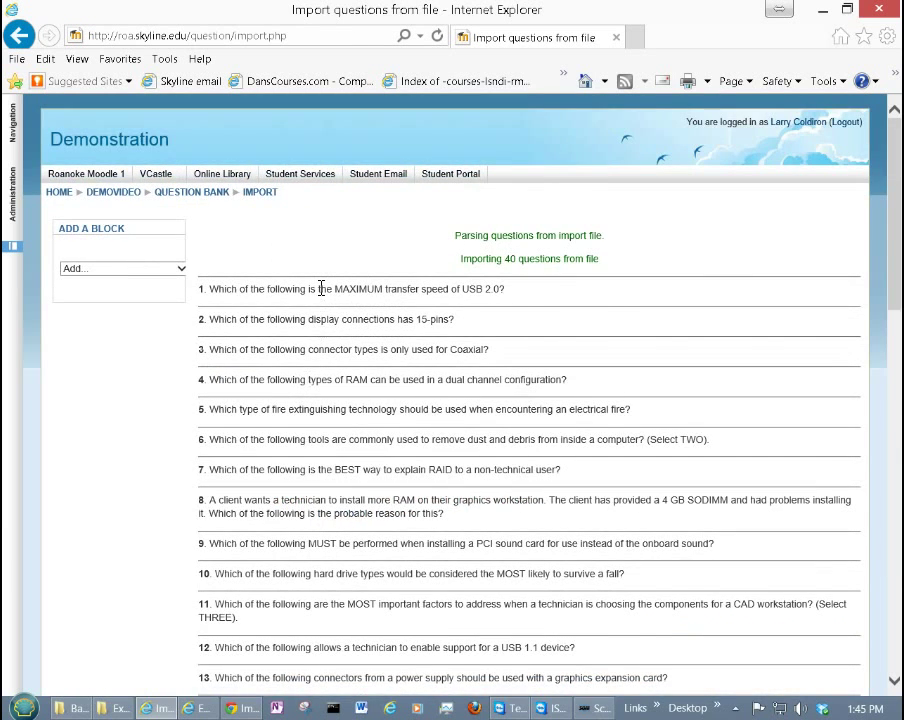
scroll(325, 300, "down", 10)
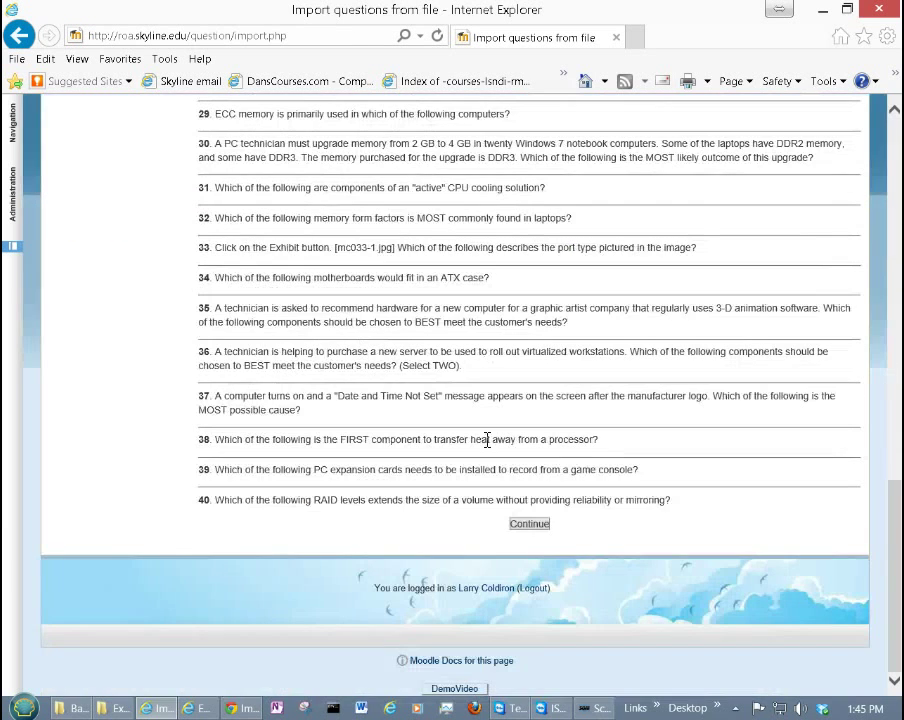
left_click(529, 523)
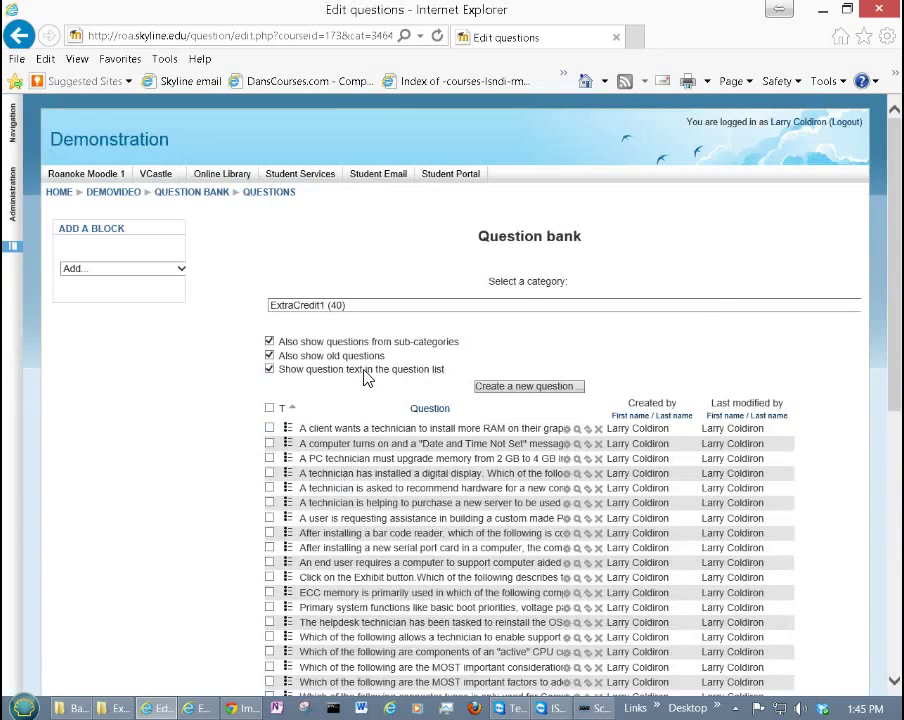
- Return to the DemoVideo course page and open the Demo Quiz under Topic 1 for editing its questions
scroll(364, 375, "down", 5)
scroll(364, 375, "up", 4)
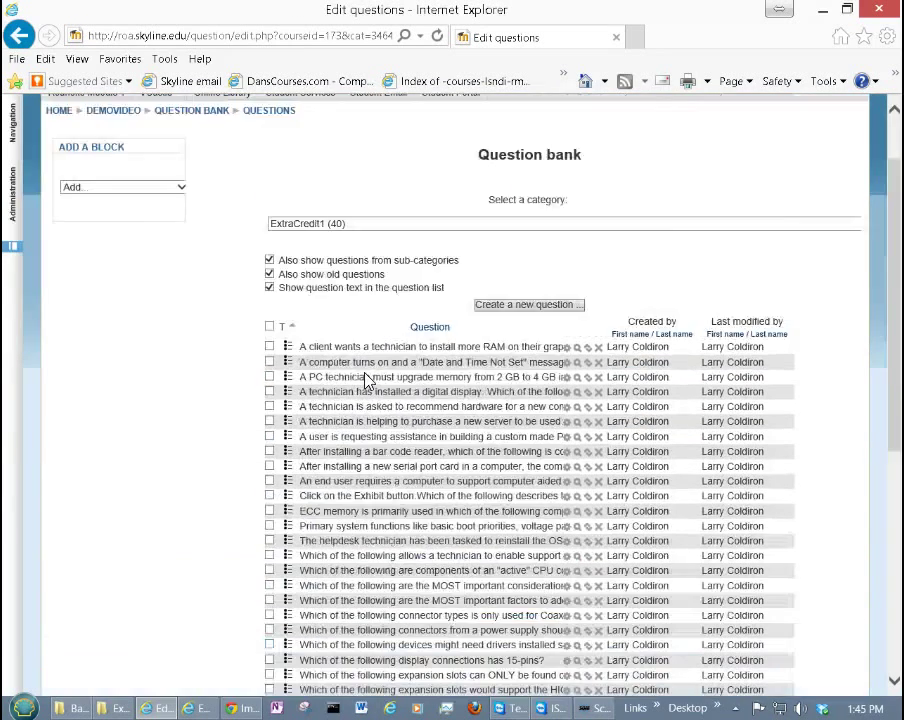
scroll(365, 379, "up", 2)
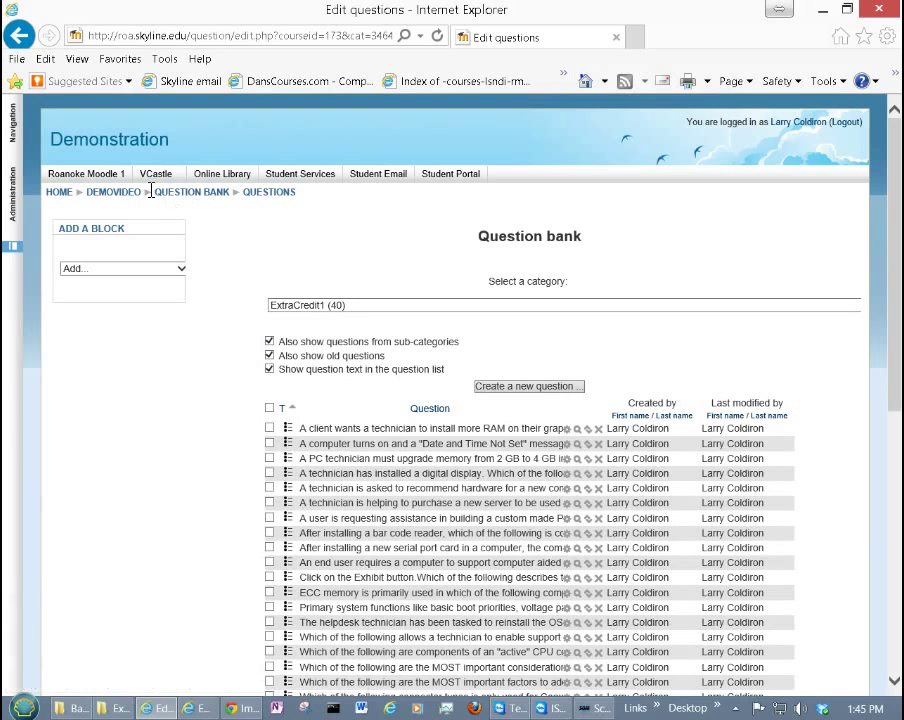
left_click(117, 197)
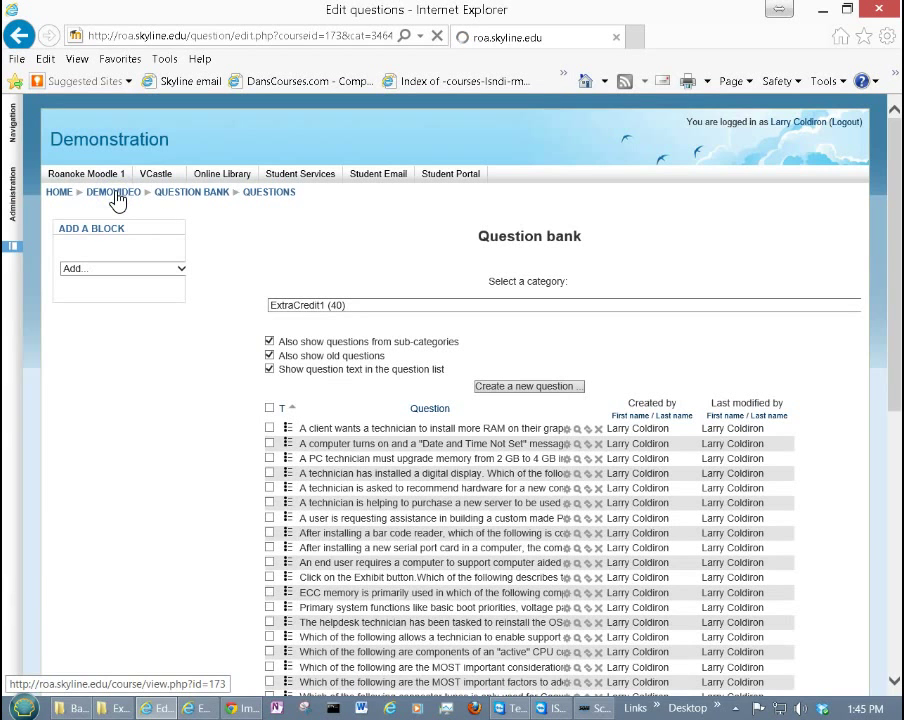
scroll(314, 370, "down", 5)
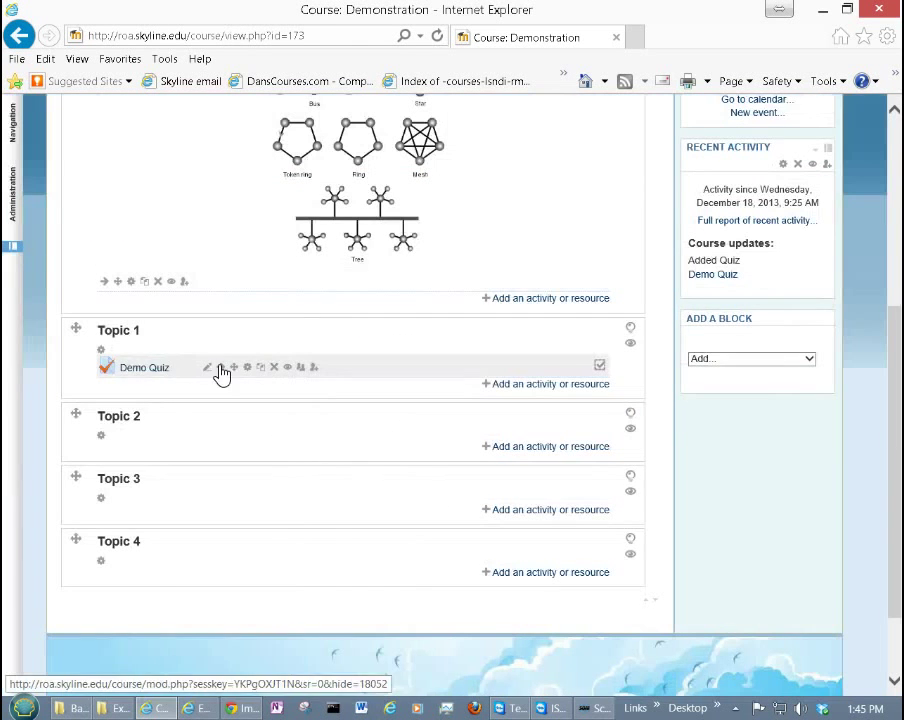
left_click(148, 368)
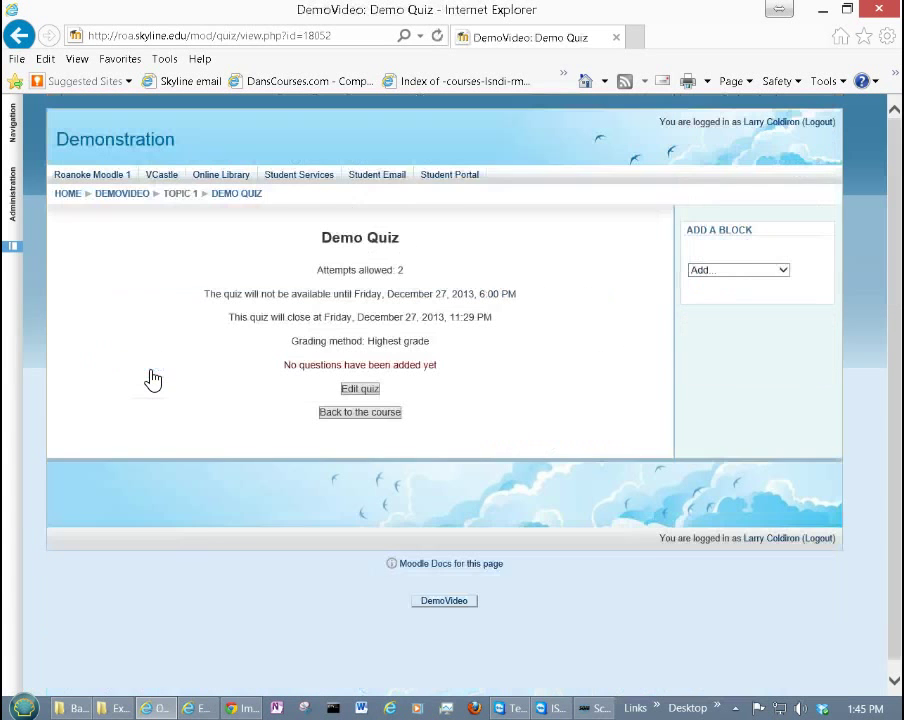
left_click(362, 390)
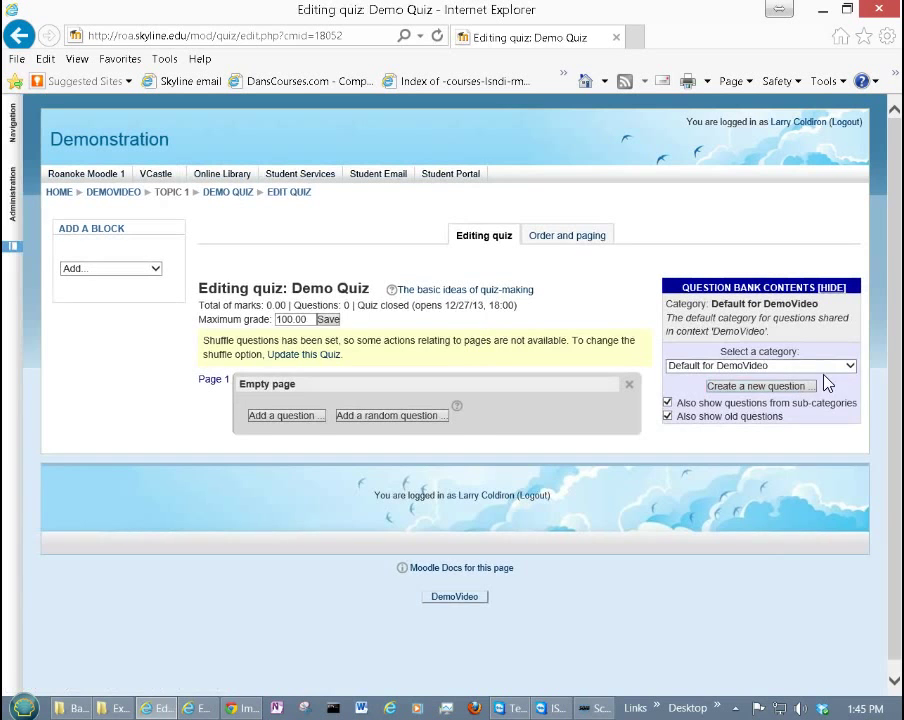
- Check the Quiz 1 category in the quiz's question bank contents, and switch to the ExtraCredit1 category
left_click(851, 368)
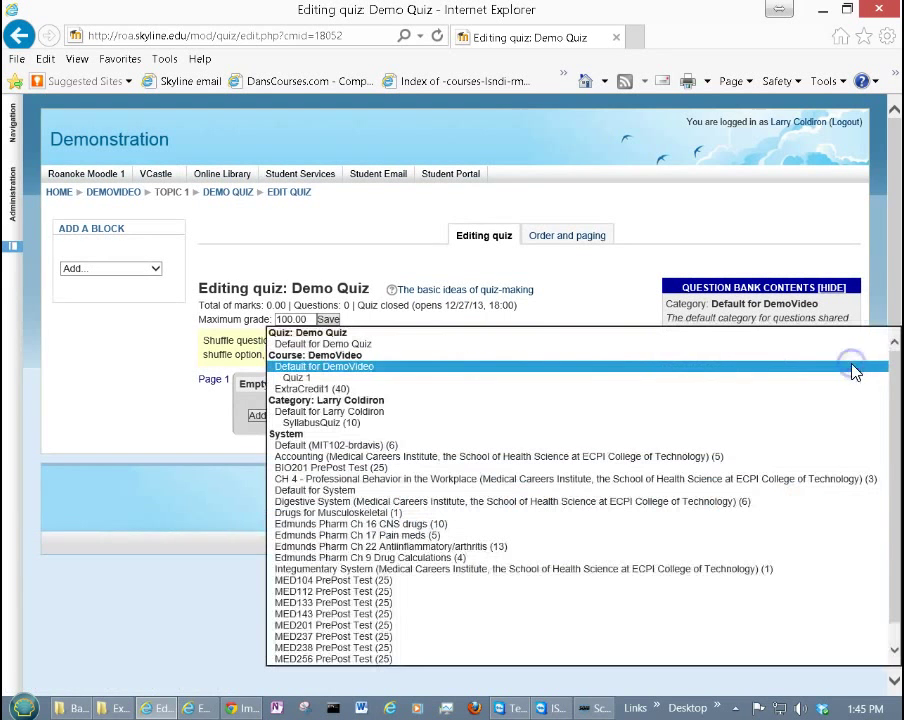
left_click(297, 378)
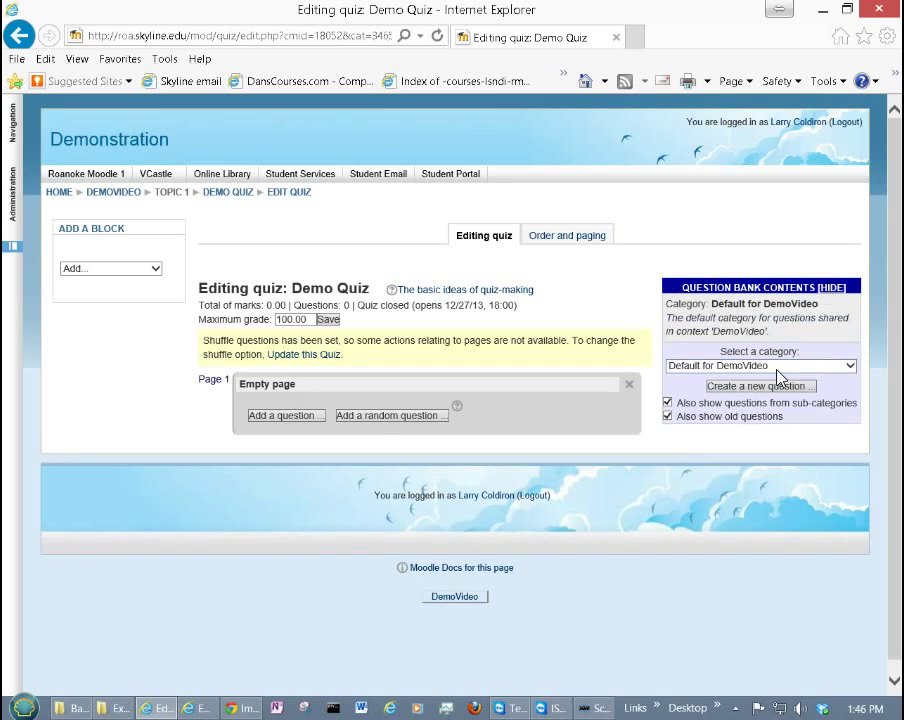
left_click(851, 366)
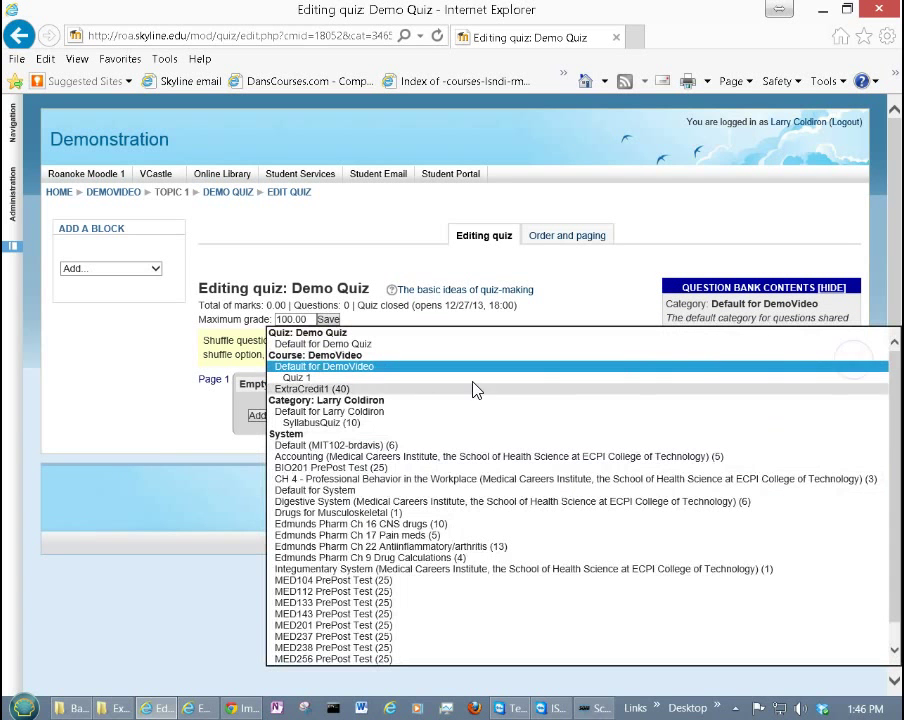
left_click(315, 389)
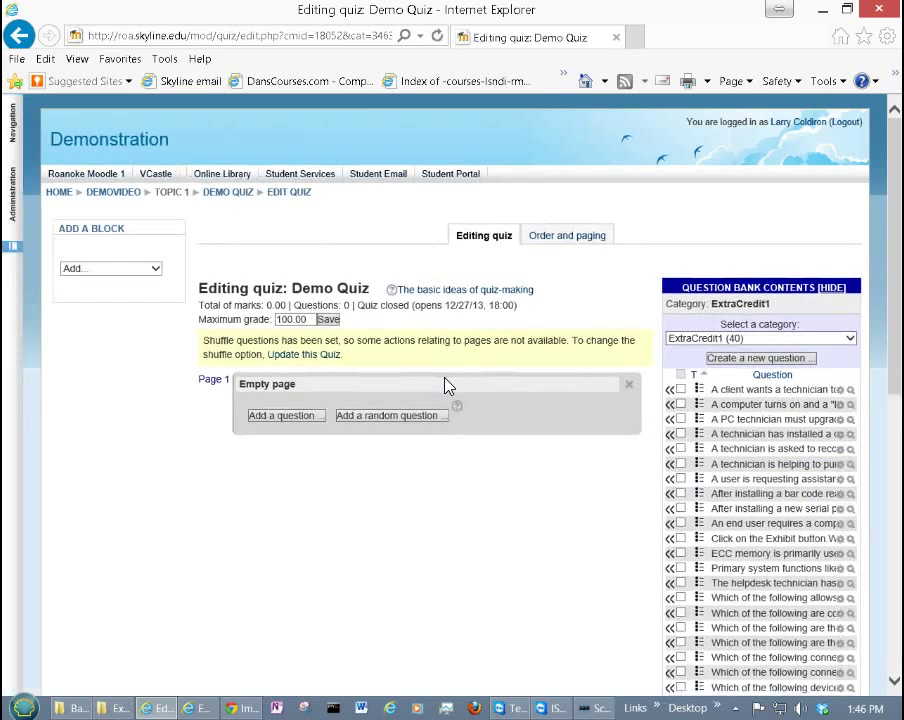
- Add 20 random questions from the ExtraCredit1 category to the Demo Quiz
scroll(768, 464, "down", 6)
scroll(770, 466, "up", 3)
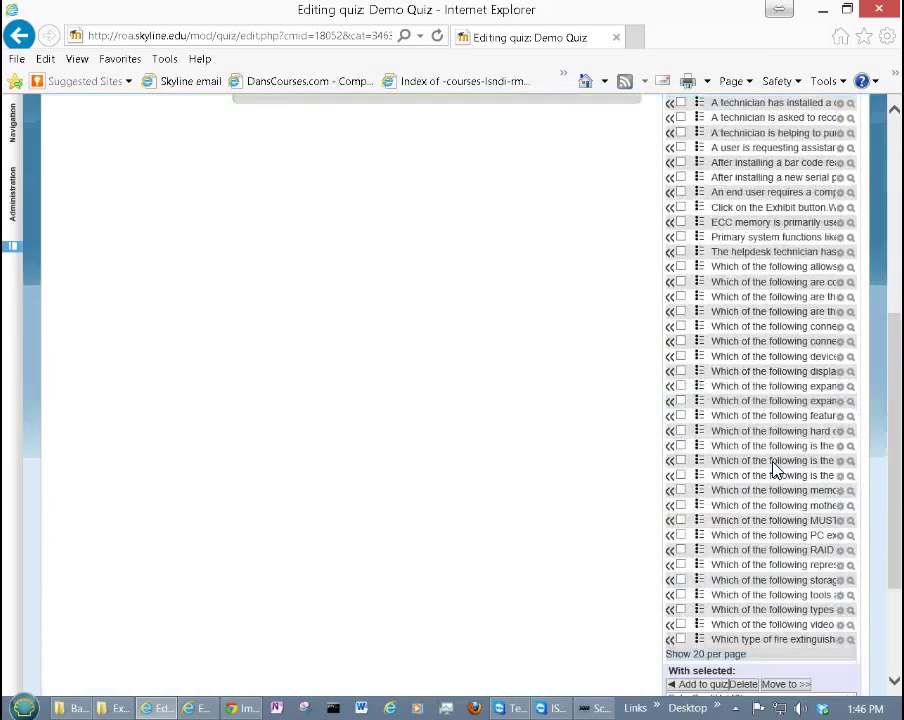
scroll(775, 468, "up", 3)
scroll(735, 410, "down", 4)
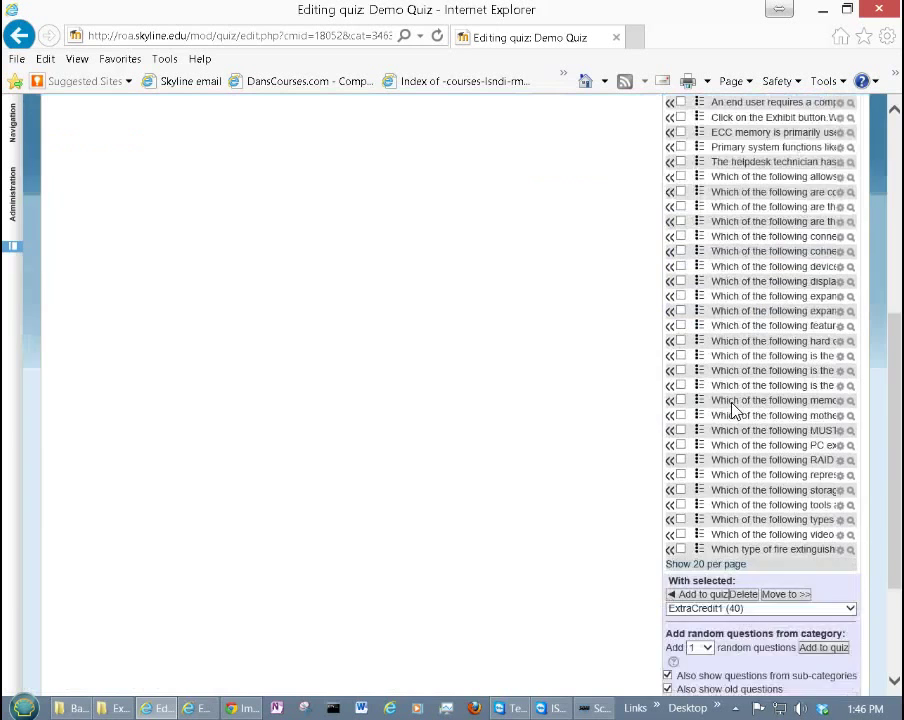
scroll(735, 410, "down", 2)
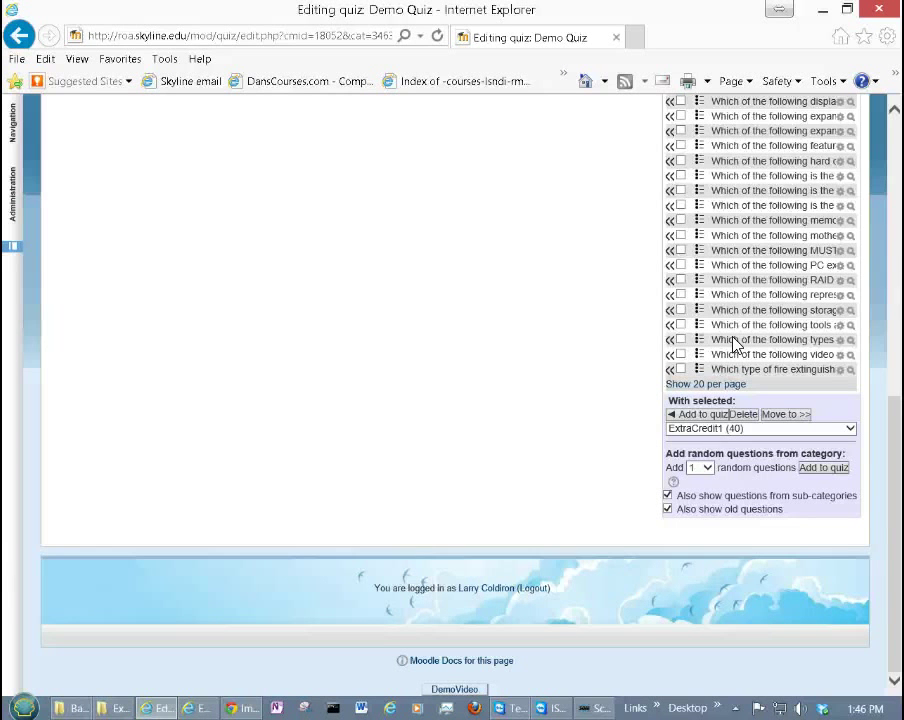
left_click(711, 470)
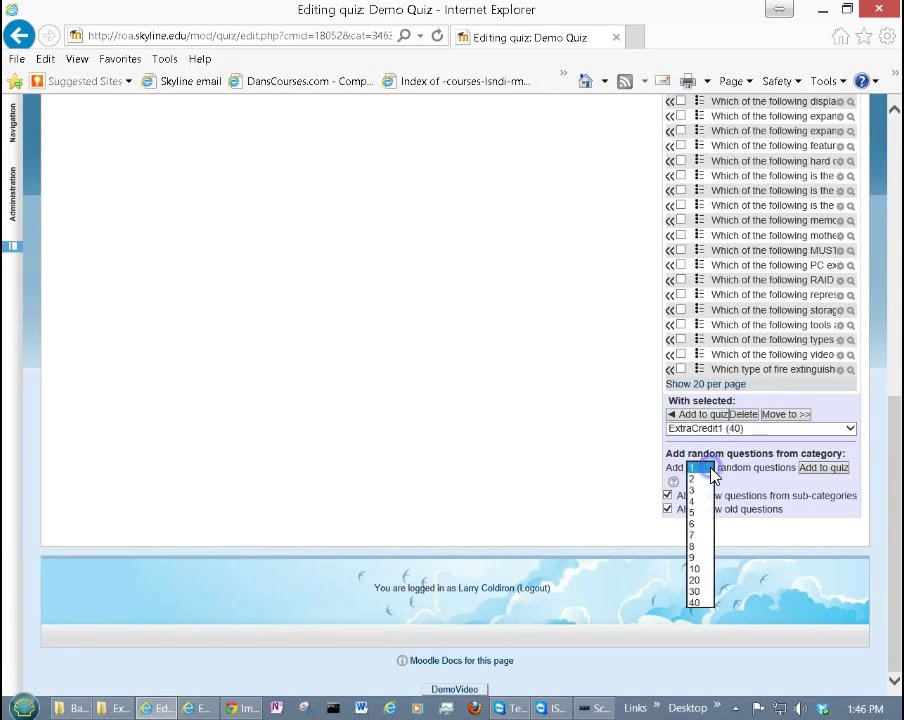
left_click(694, 592)
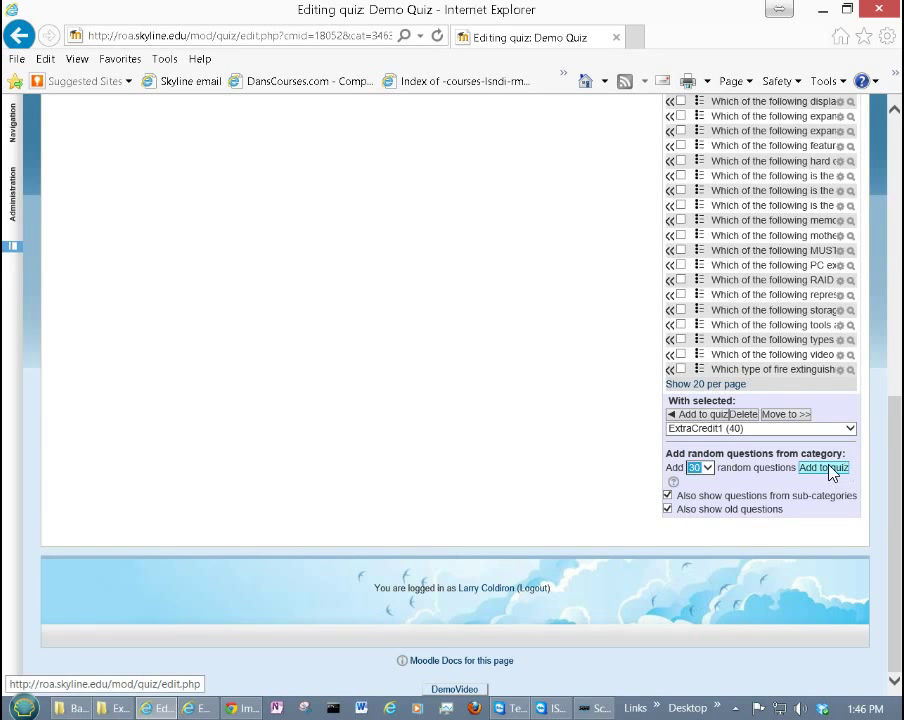
left_click(704, 468)
left_click(692, 455)
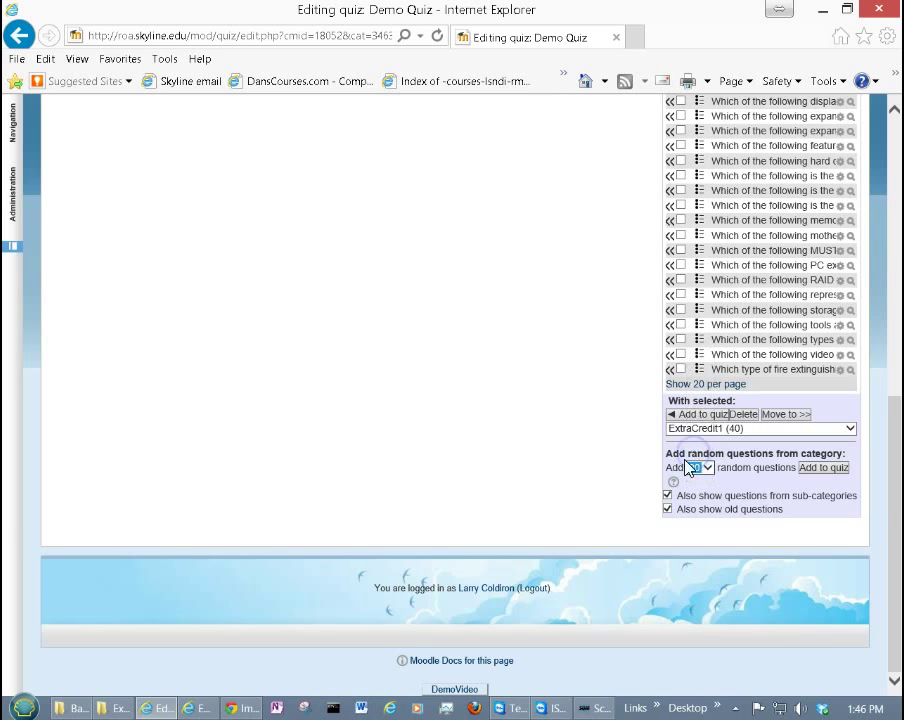
left_click(814, 472)
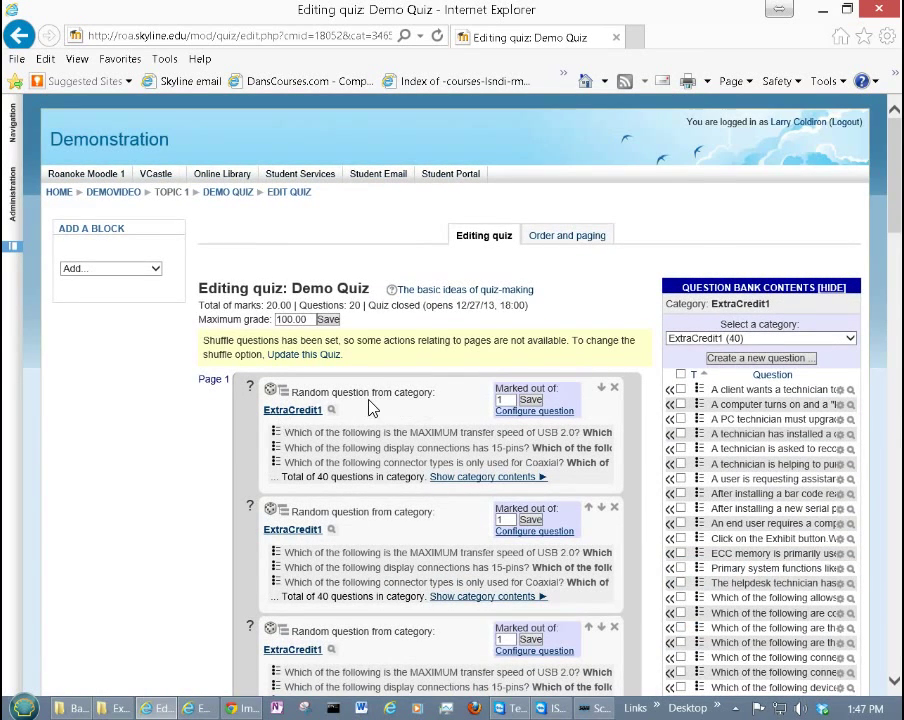
- Save the quiz's maximum grade of 100.00 and return to the Demo Quiz overview page
scroll(368, 405, "down", 5)
scroll(368, 405, "down", 10)
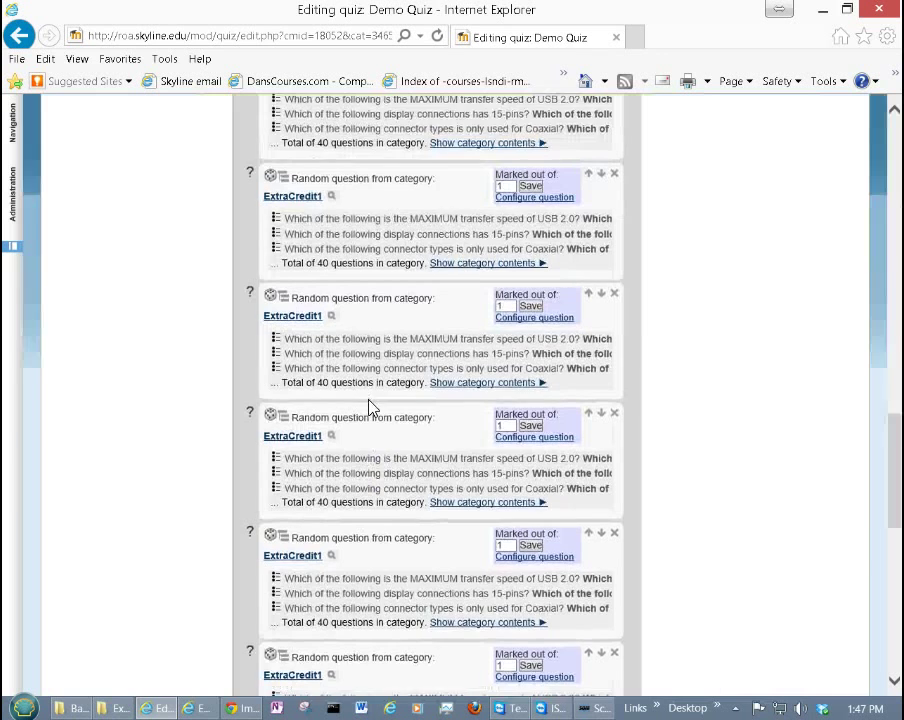
scroll(368, 400, "up", 1)
scroll(368, 404, "down", 1)
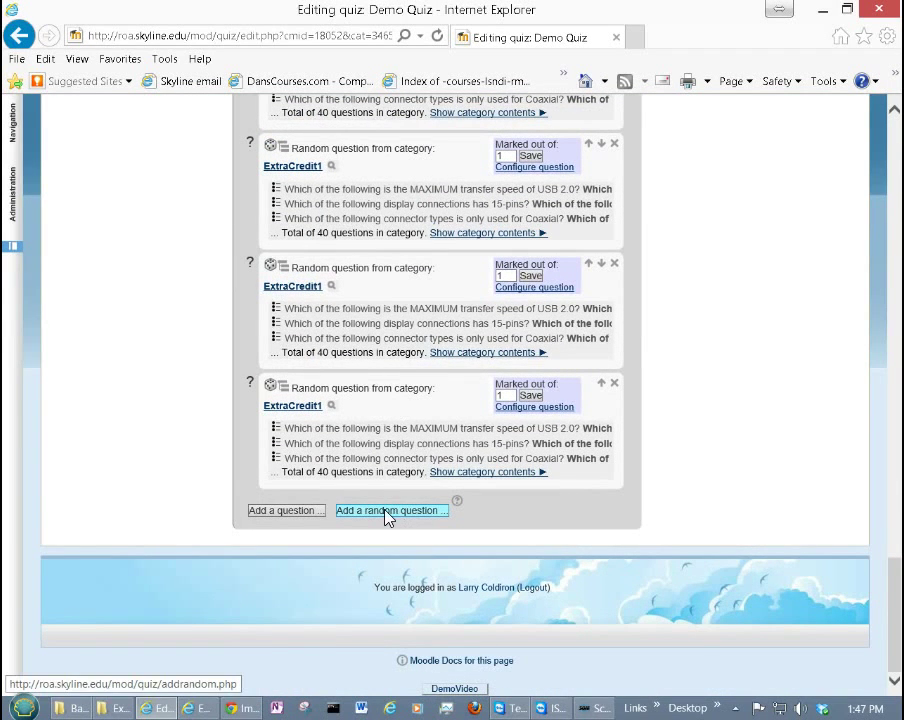
scroll(527, 517, "up", 15)
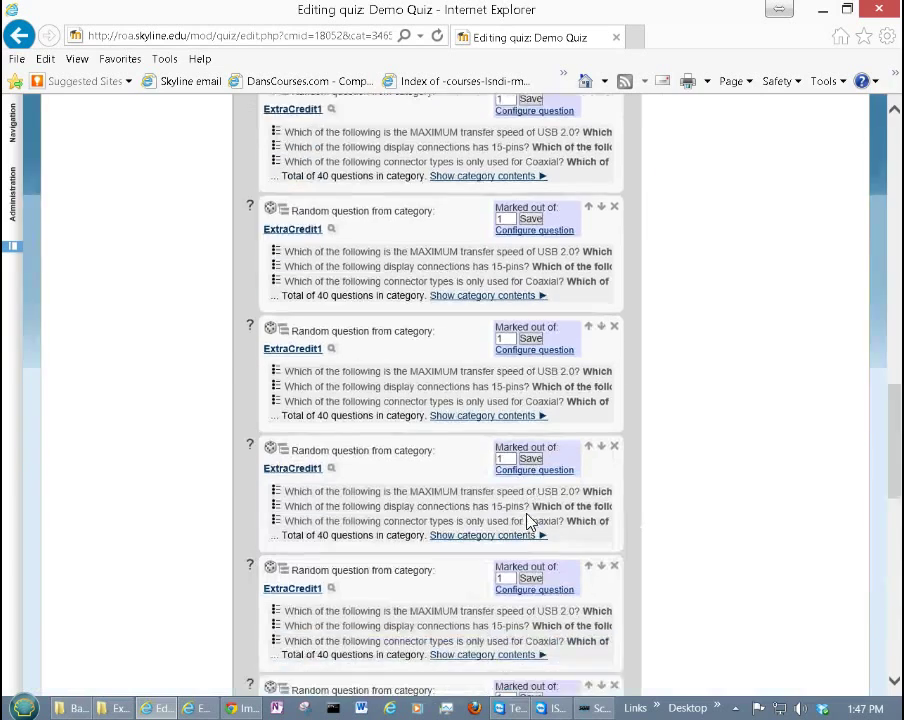
scroll(527, 515, "up", 10)
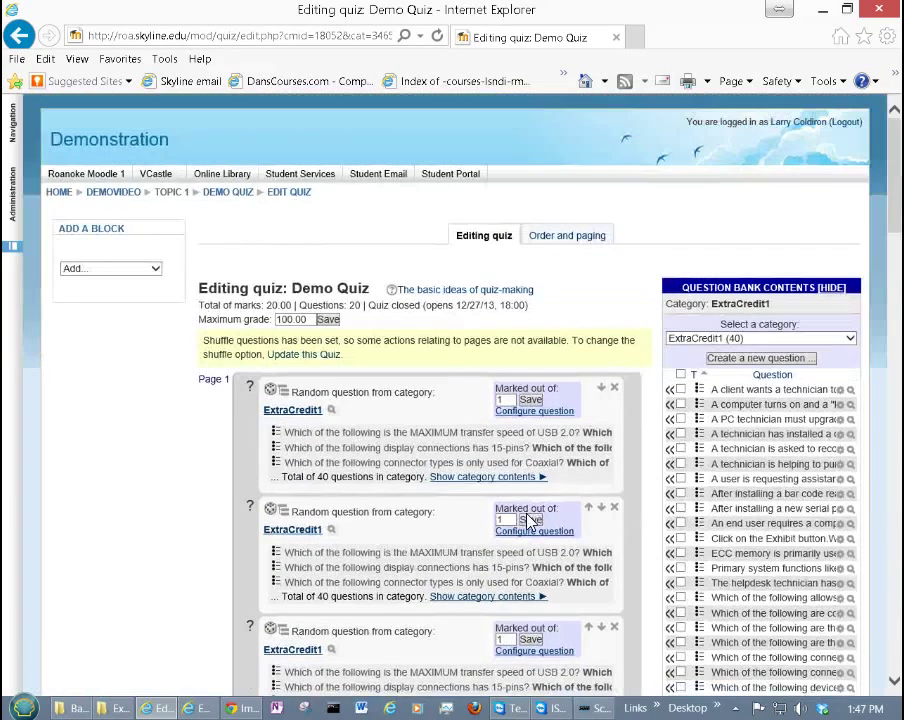
left_click(331, 321)
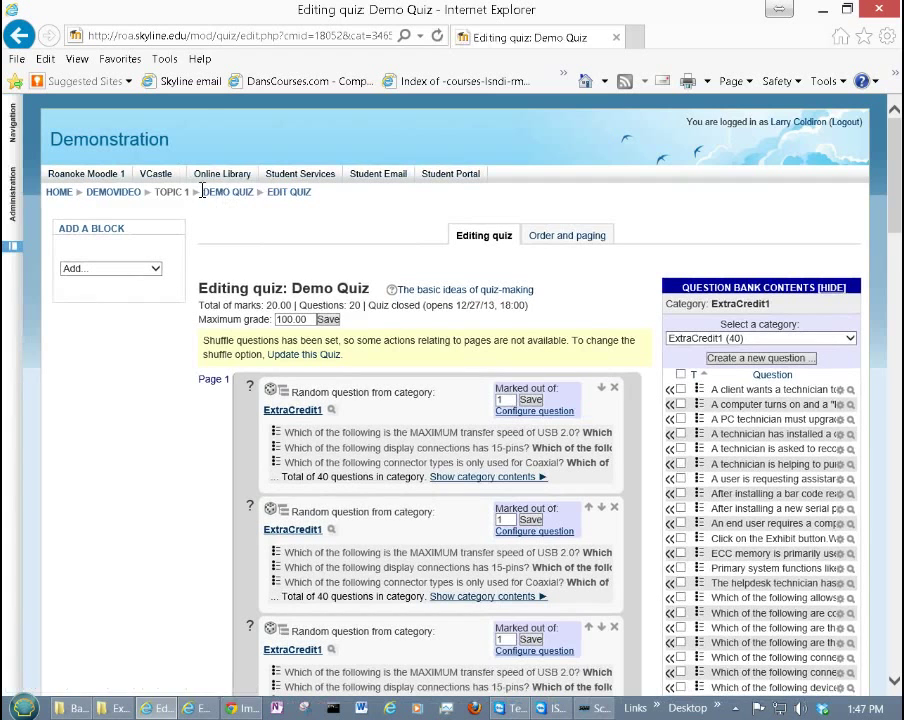
left_click(219, 193)
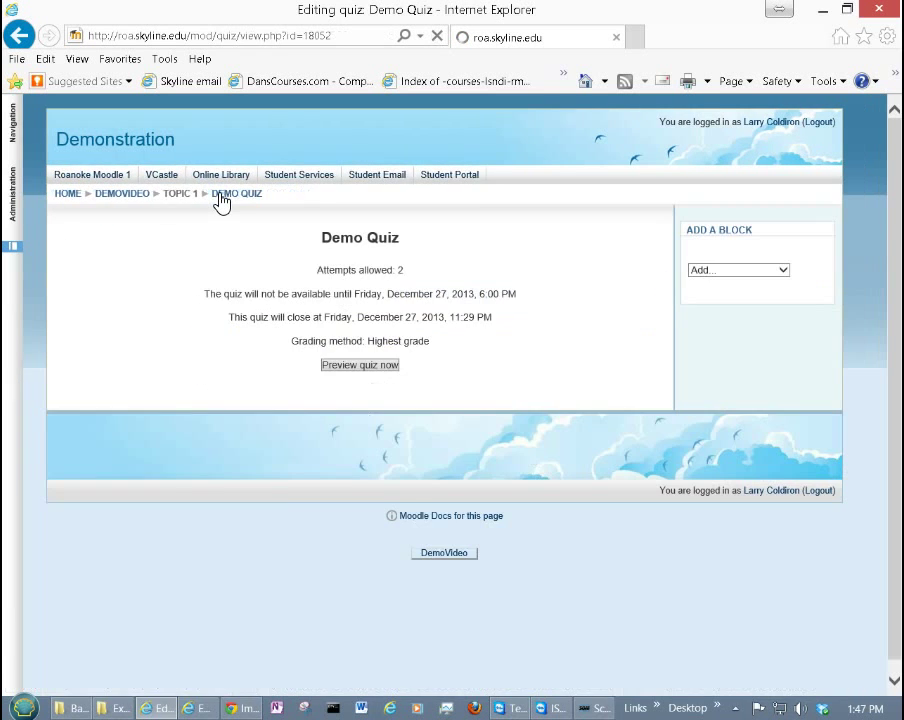
- Start a preview attempt of the Demo Quiz and look through all of its questions
left_click(352, 366)
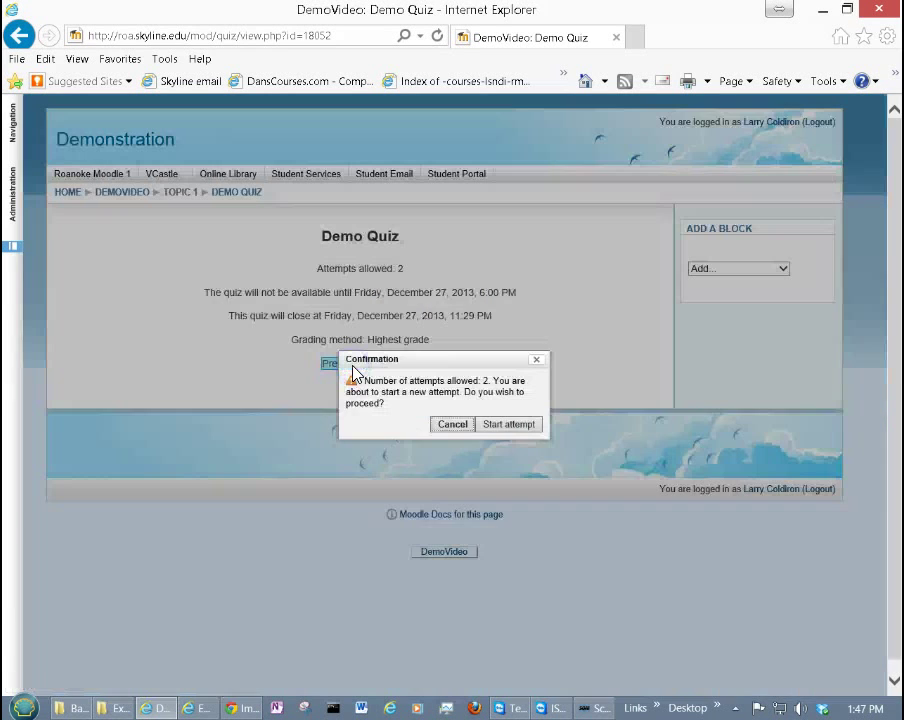
left_click(496, 424)
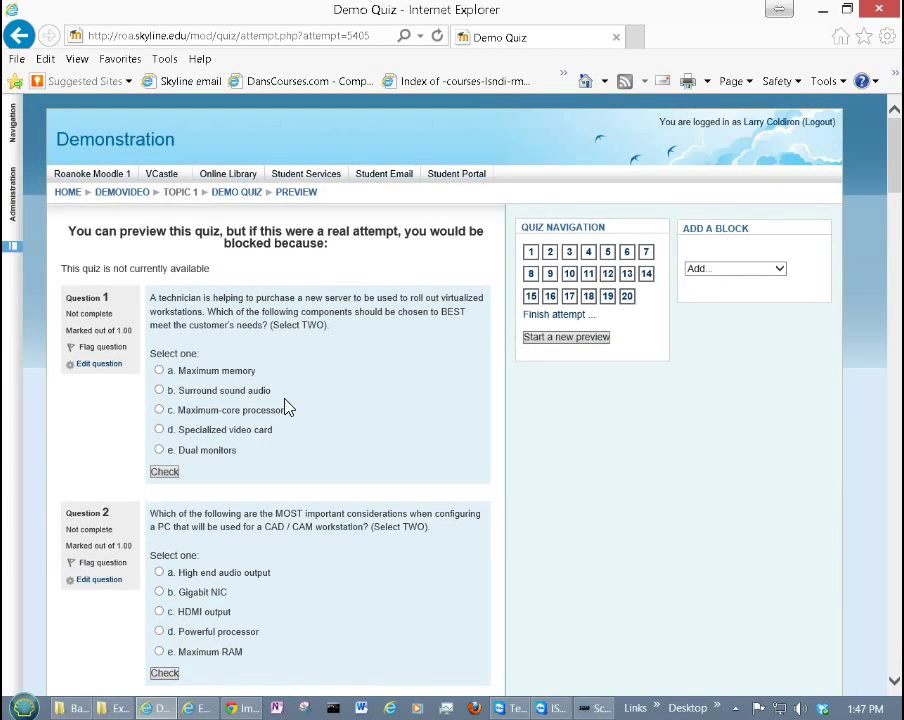
scroll(296, 393, "down", 12)
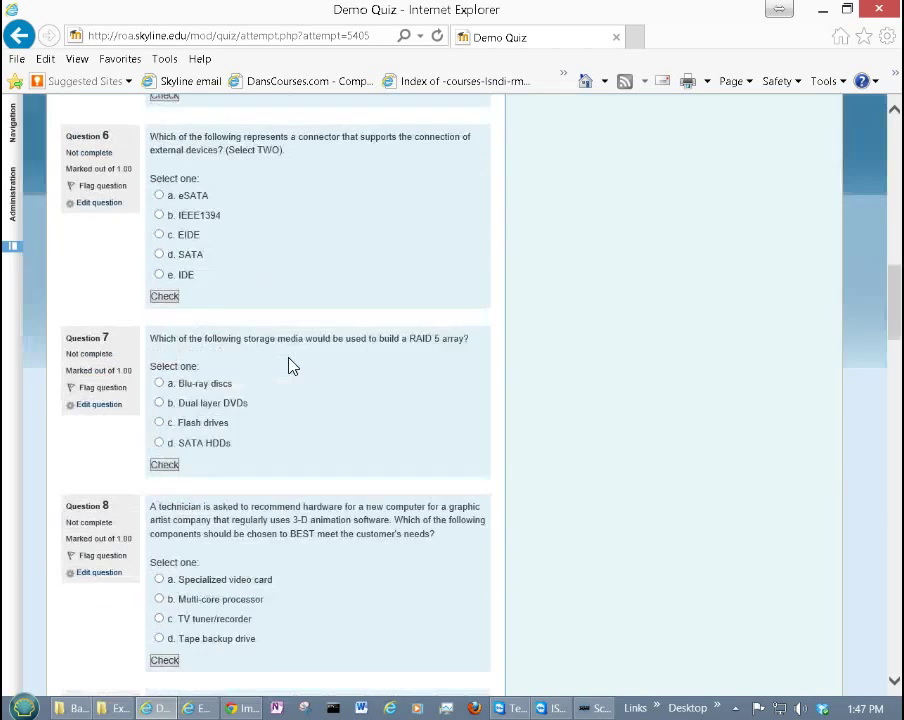
scroll(290, 367, "down", 20)
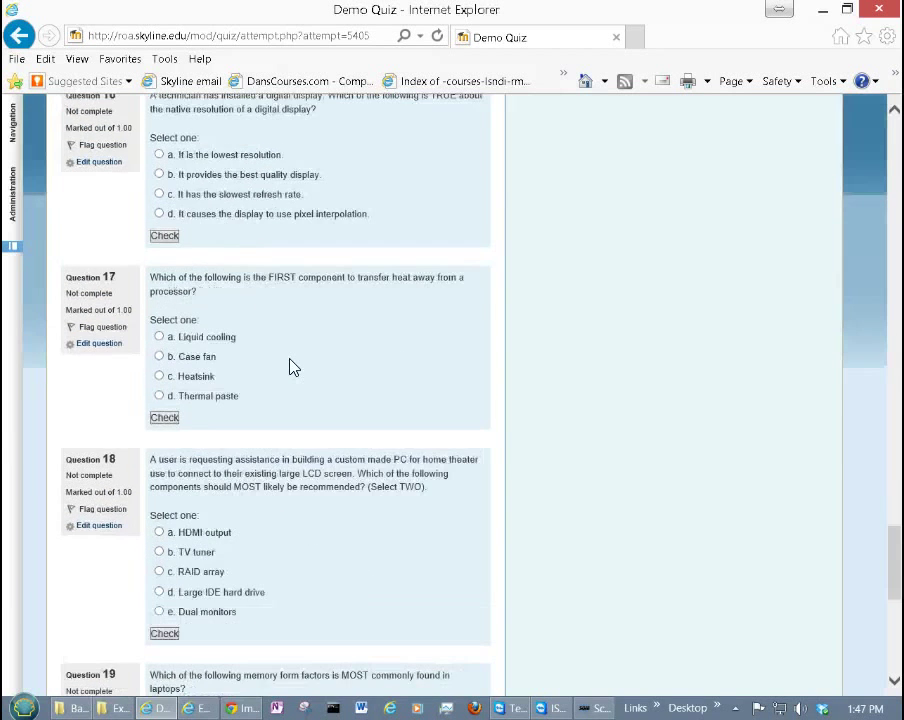
scroll(290, 365, "down", 8)
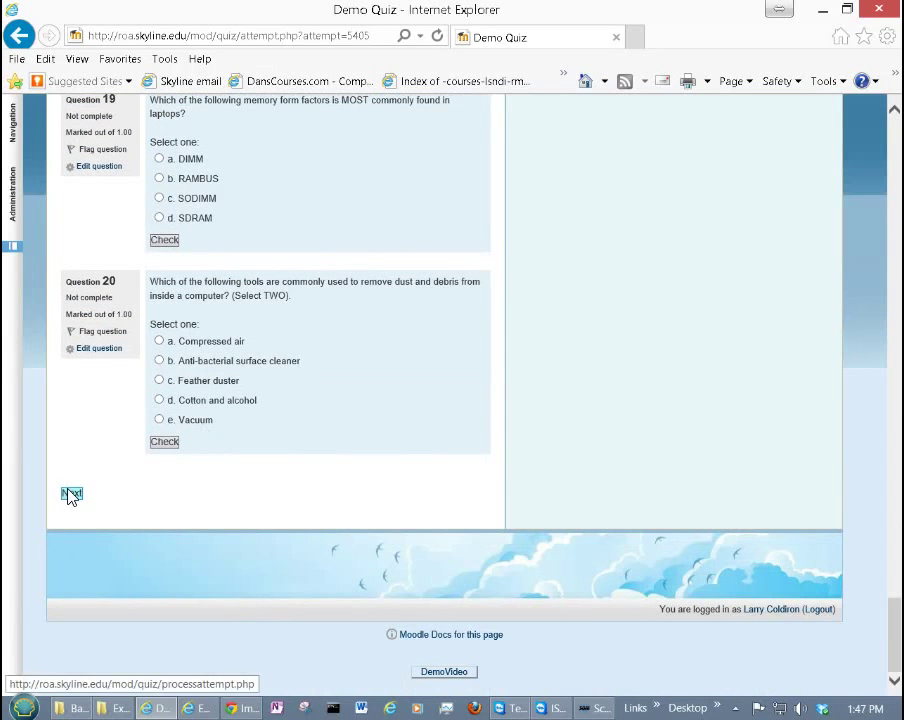
- In the preview, answer question 20 with Vacuum and question 19 with DIMM, checking each answer
left_click(162, 420)
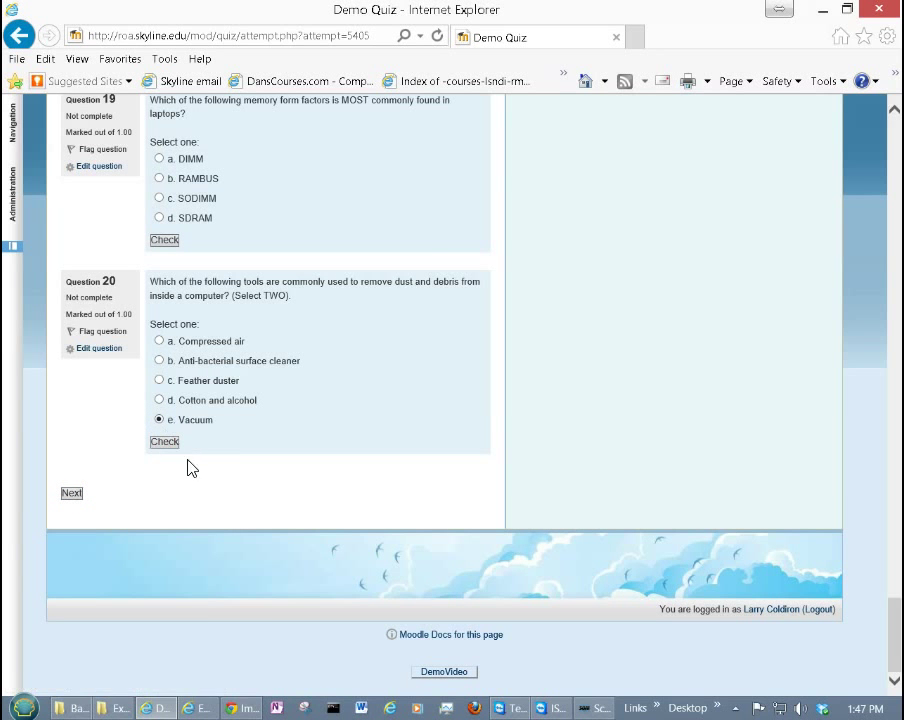
left_click(164, 444)
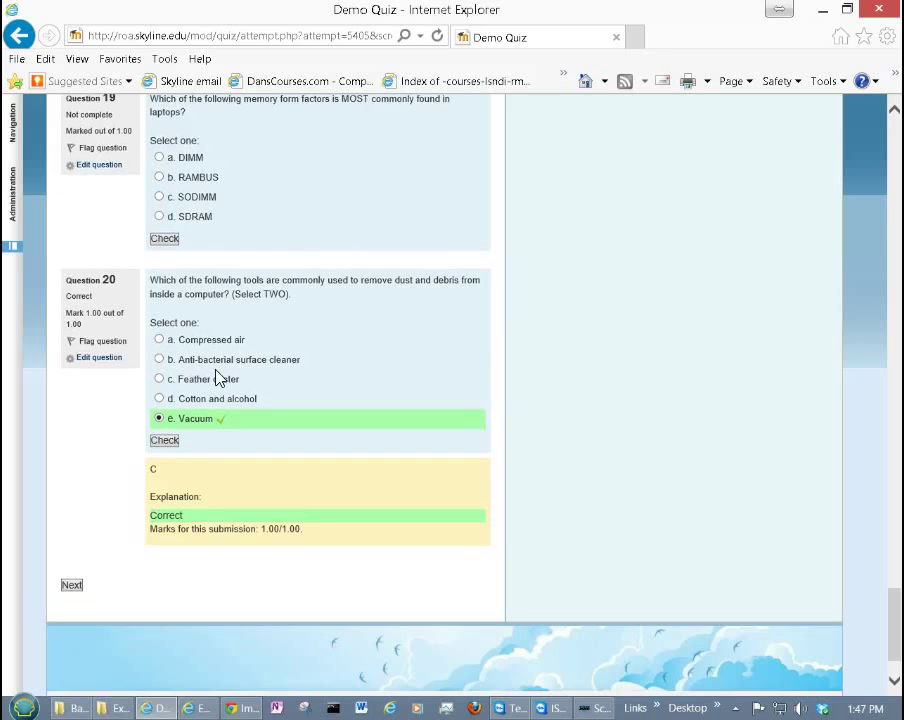
scroll(212, 263, "up", 3)
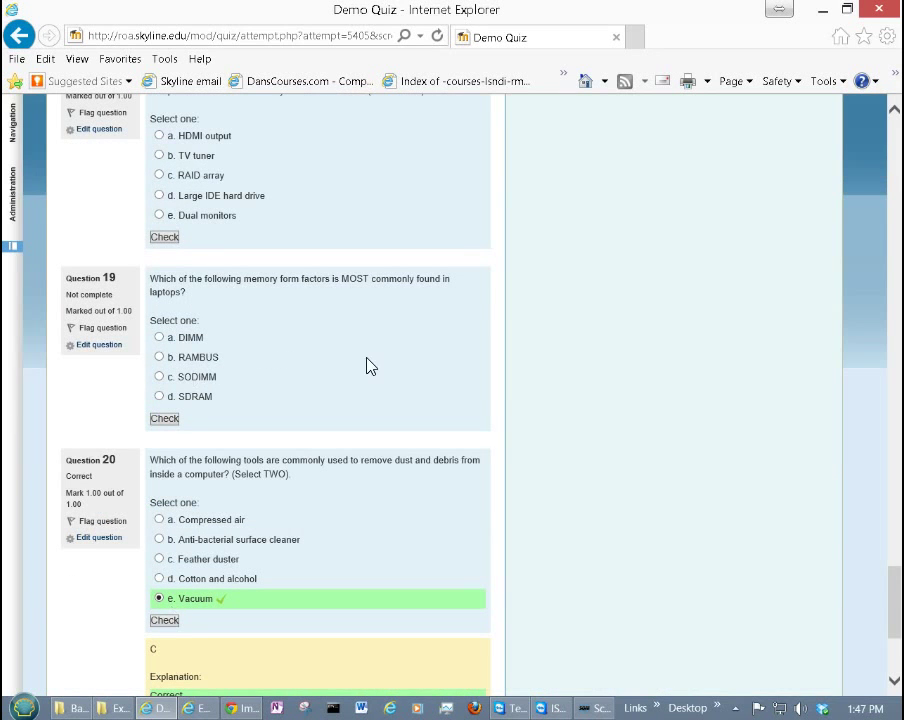
left_click(158, 338)
left_click(164, 418)
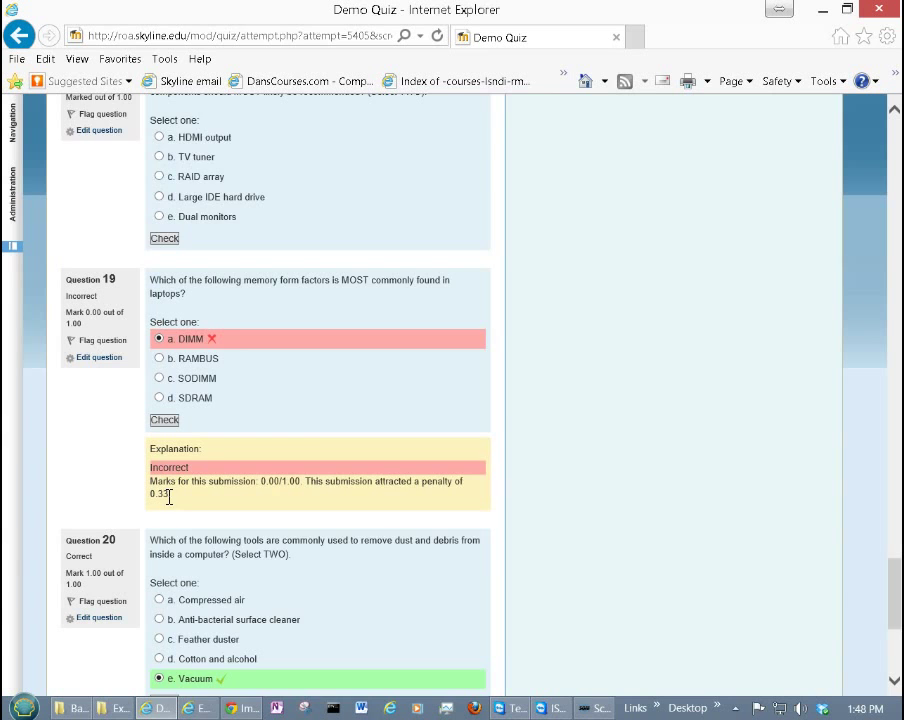
- Change the answer to question 19 to SODIMM and check it again
scroll(169, 497, "down", 3)
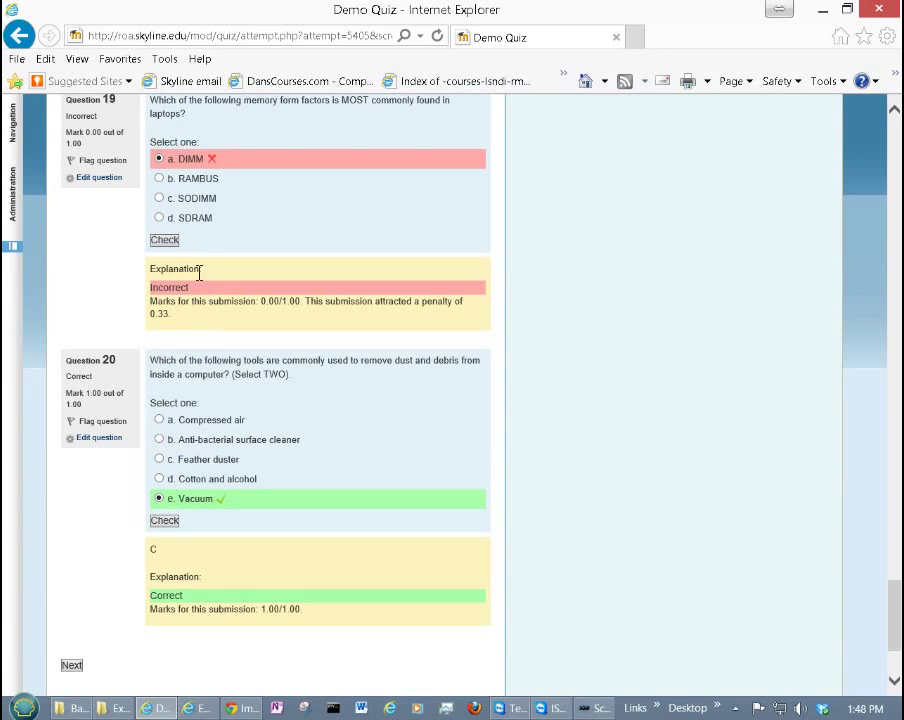
left_click(205, 221)
scroll(303, 141, "up", 1)
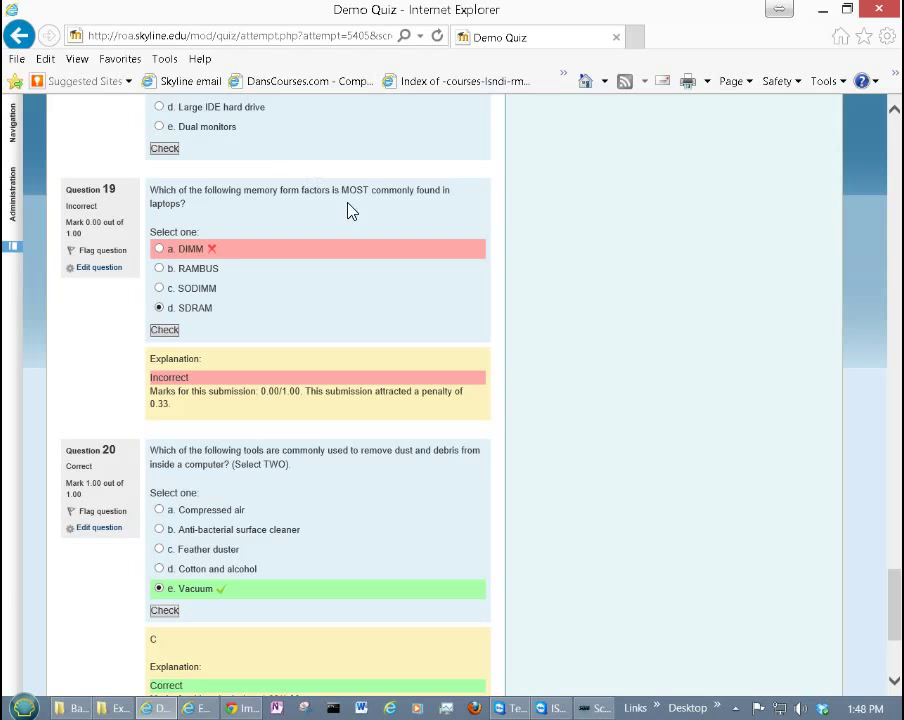
left_click(185, 289)
left_click(165, 330)
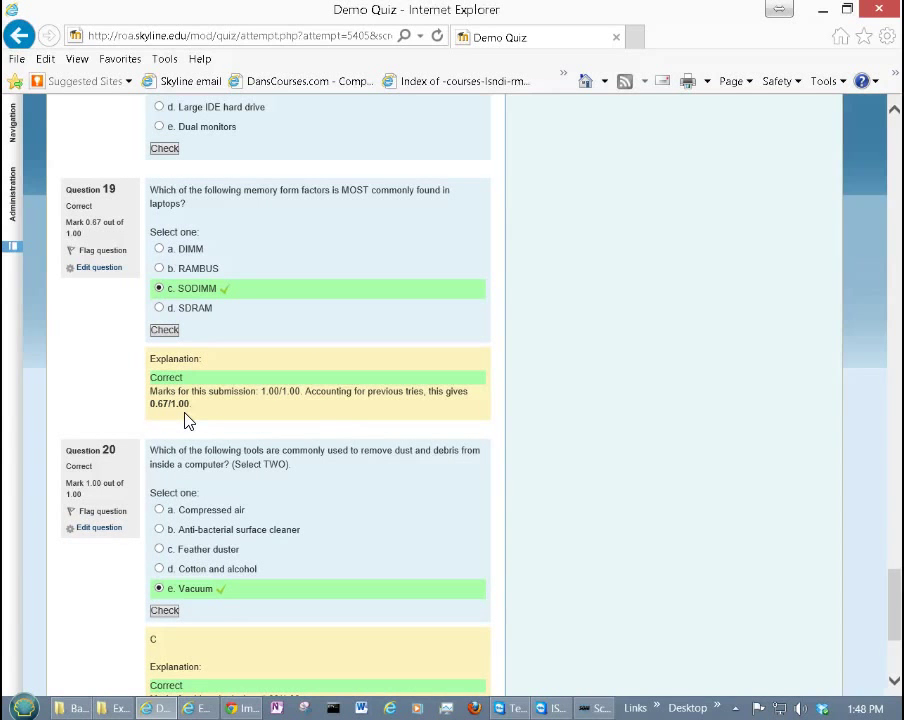
- Look back through the preview's questions, proceed to the summary of attempt and review each question's status and marks
scroll(187, 421, "down", 3)
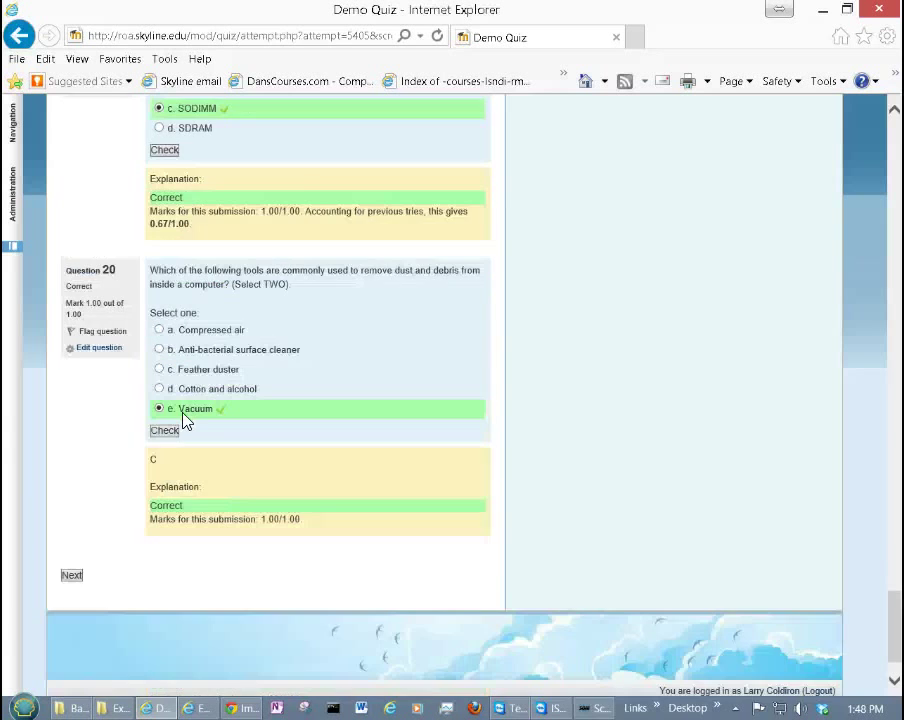
scroll(313, 420, "down", 2)
scroll(320, 416, "up", 12)
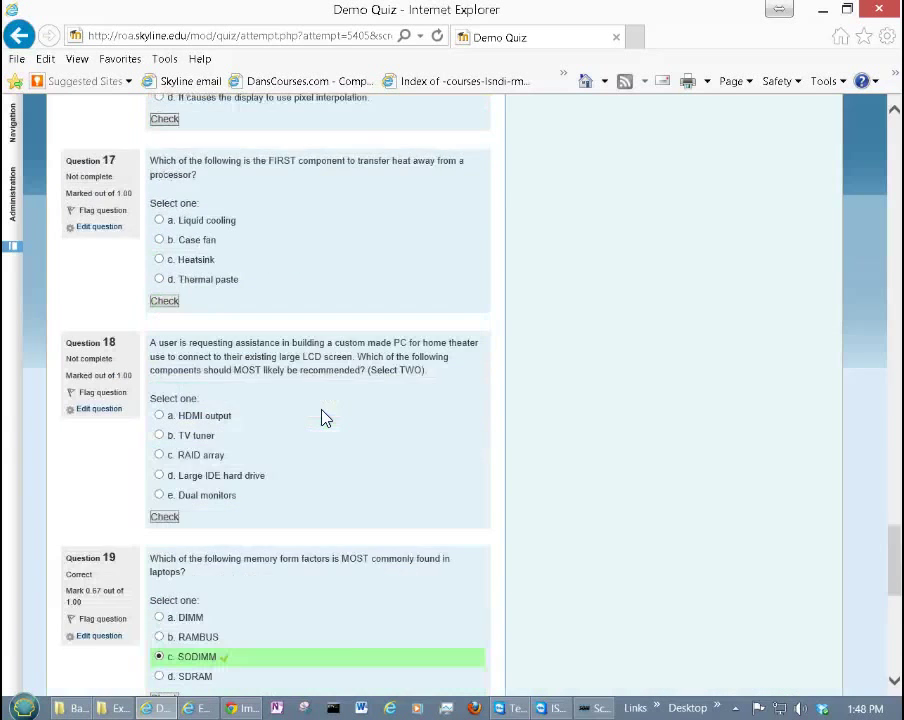
scroll(322, 416, "up", 20)
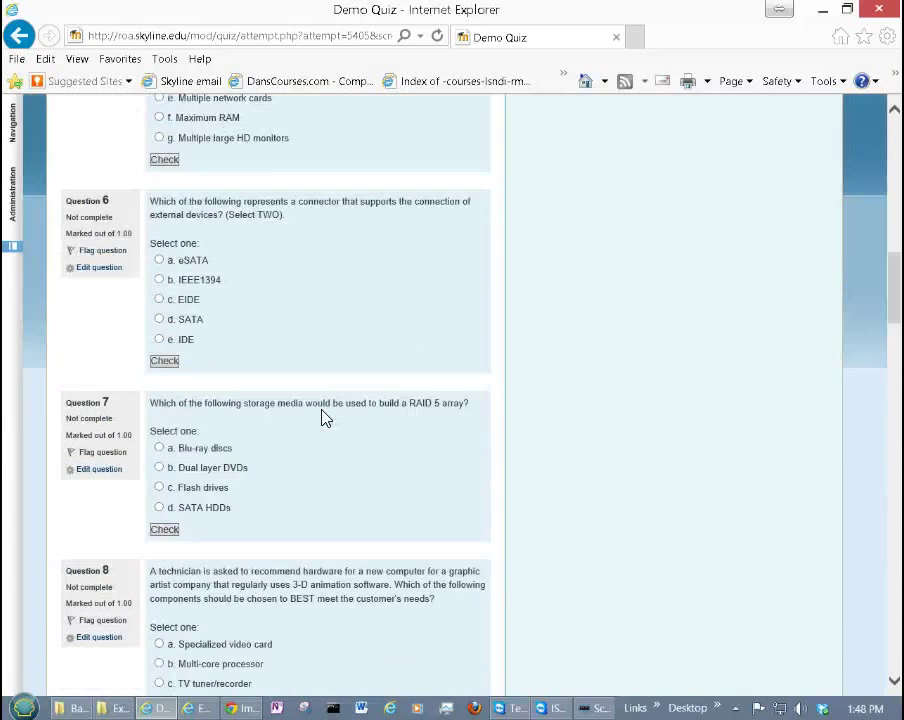
scroll(322, 412, "up", 5)
scroll(320, 416, "down", 15)
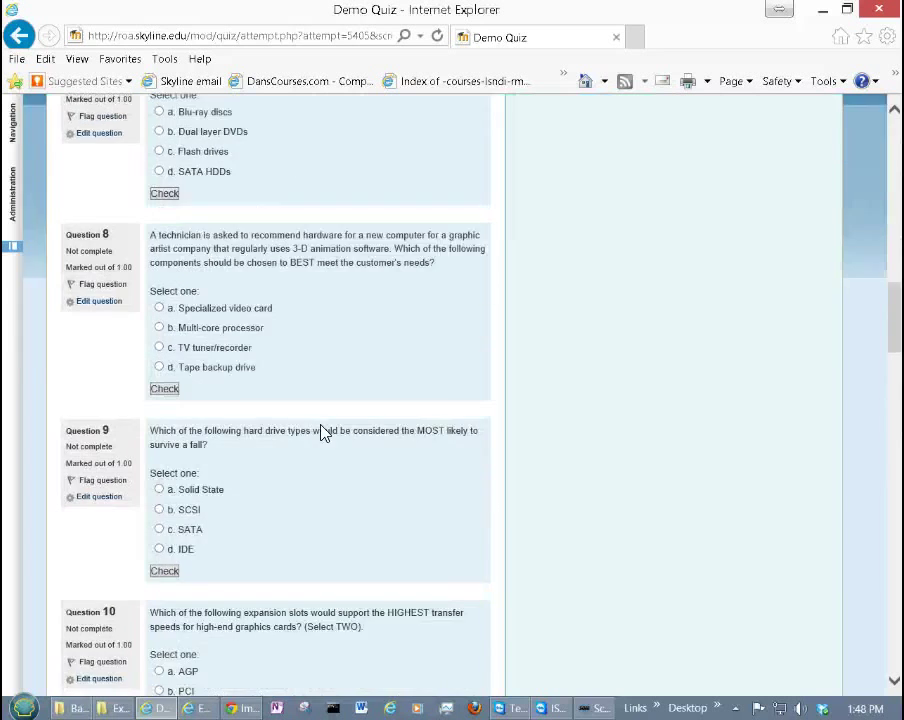
scroll(260, 515, "down", 18)
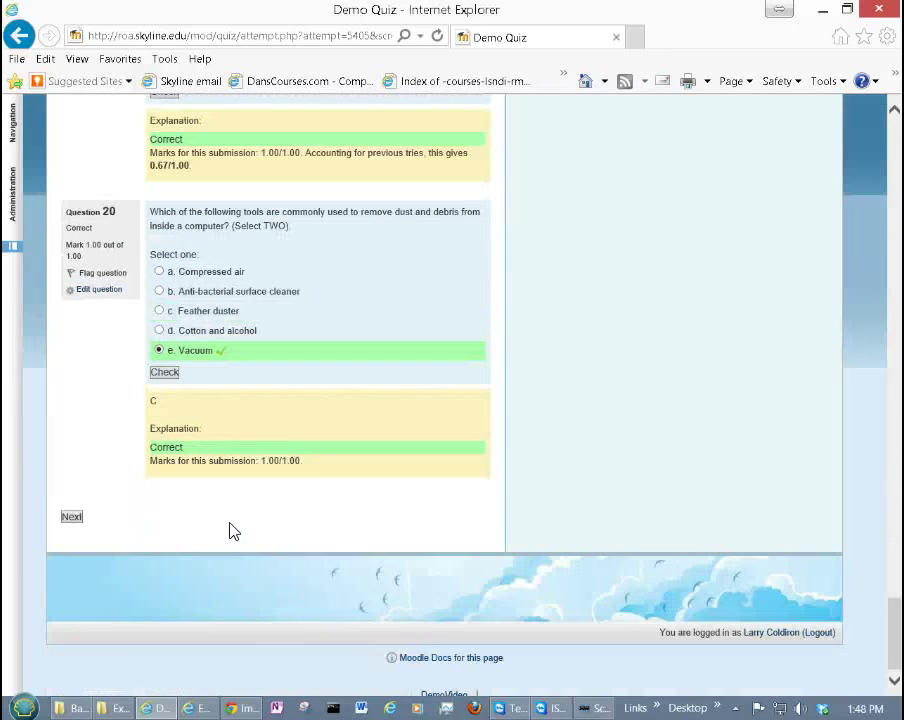
left_click(71, 515)
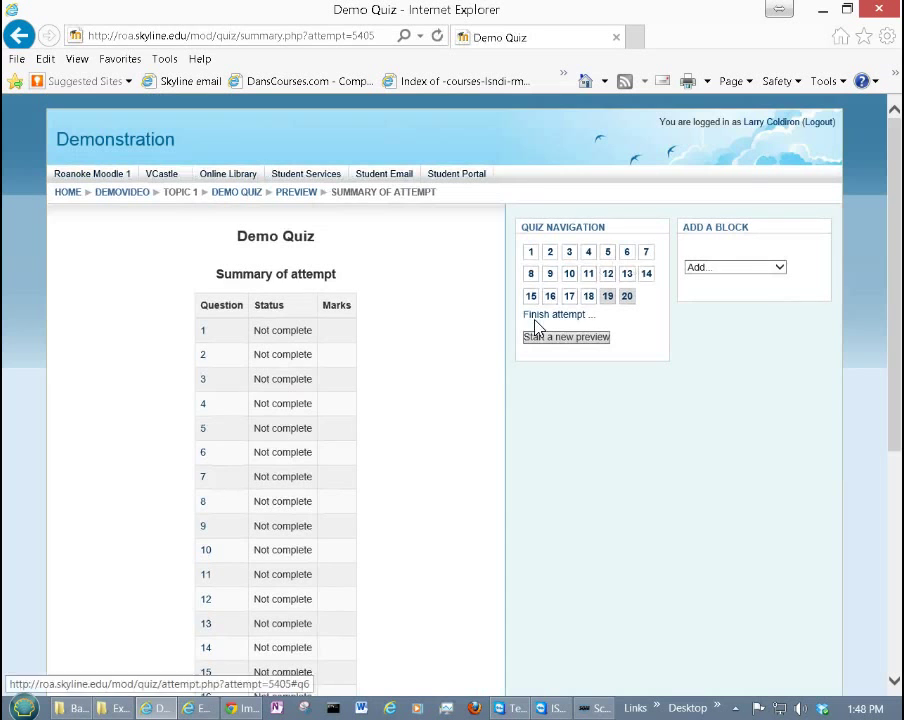
scroll(316, 335, "down", 3)
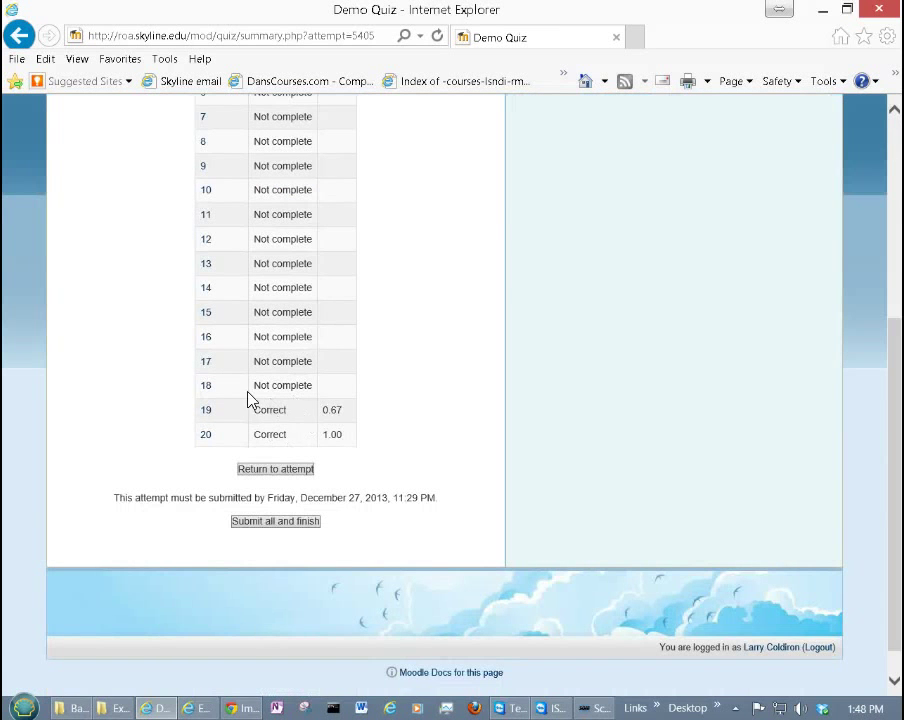
scroll(260, 409, "up", 4)
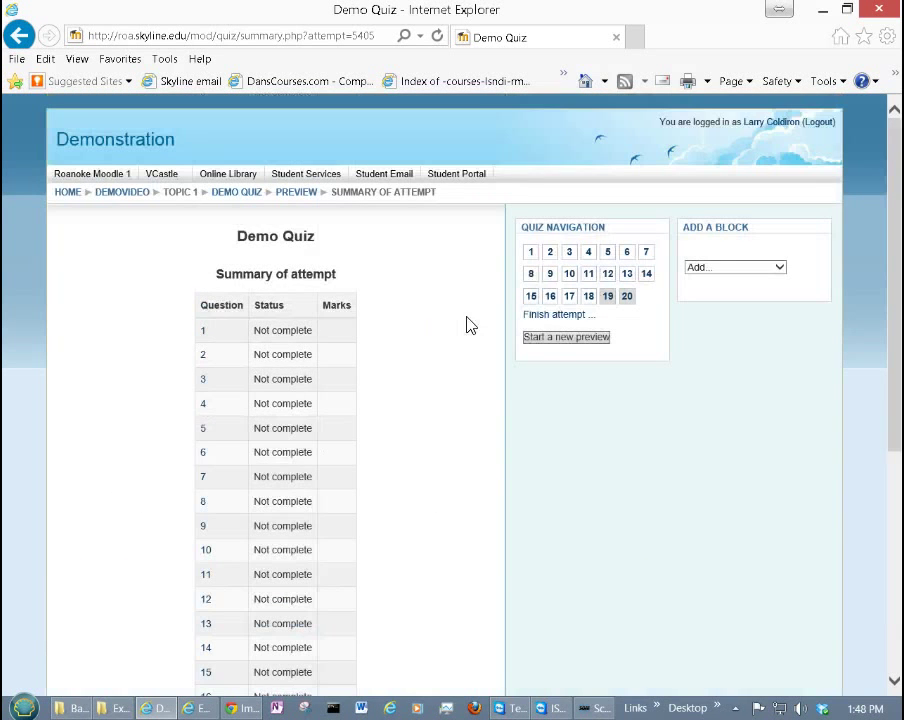
- Leave the quiz preview for the DemoVideo course page and check the Demo Quiz's completion box under Topic 1
left_click(571, 340)
left_click(128, 195)
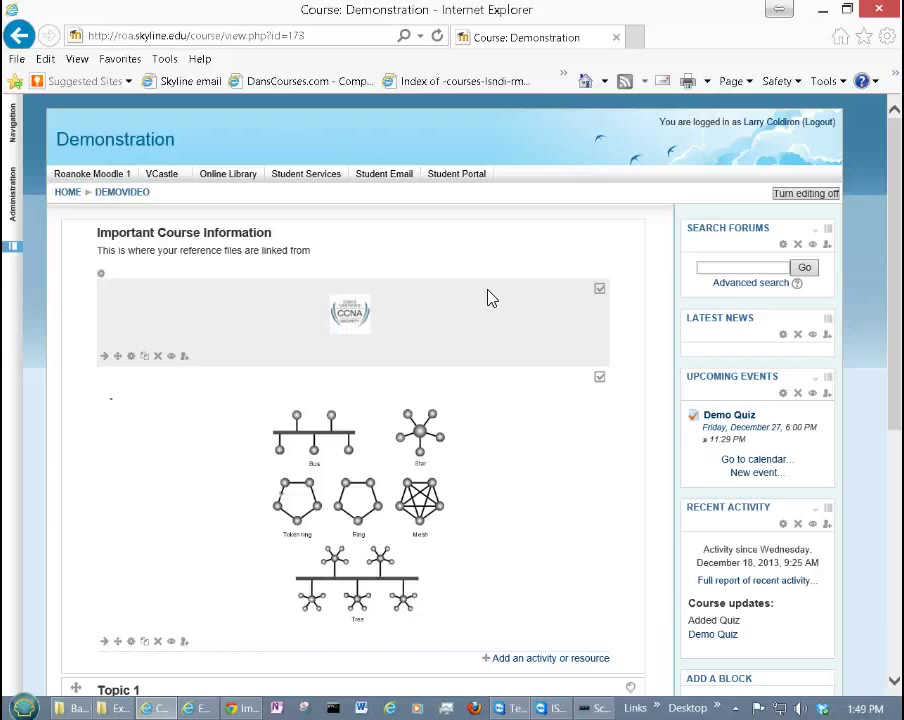
scroll(491, 298, "down", 3)
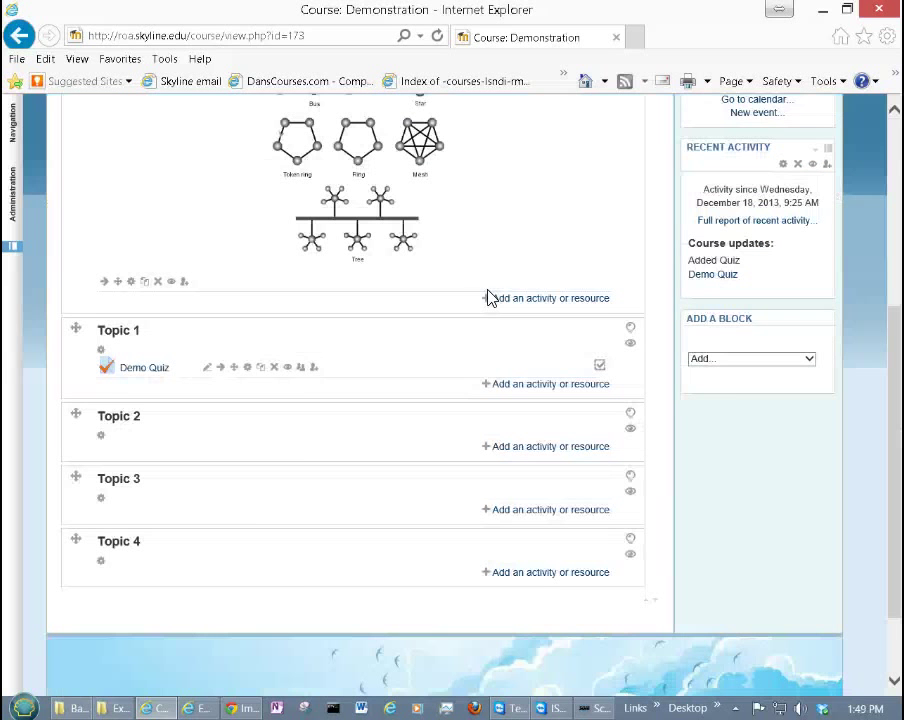
left_click(597, 367)
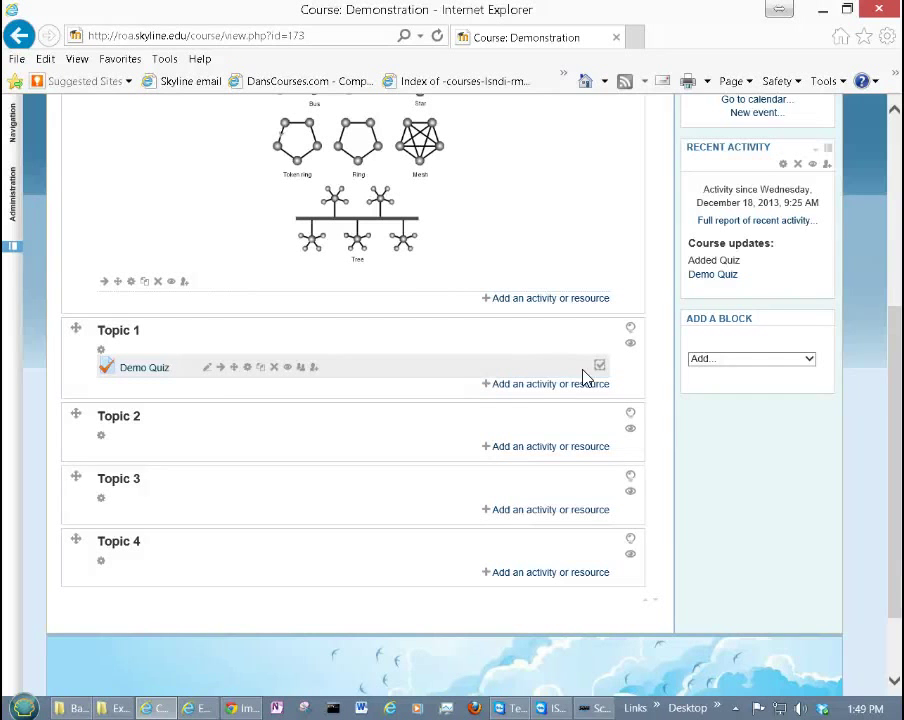
- Add a new assignment to Topic 1 with "Term Paper" as both its name and its description
left_click(490, 390)
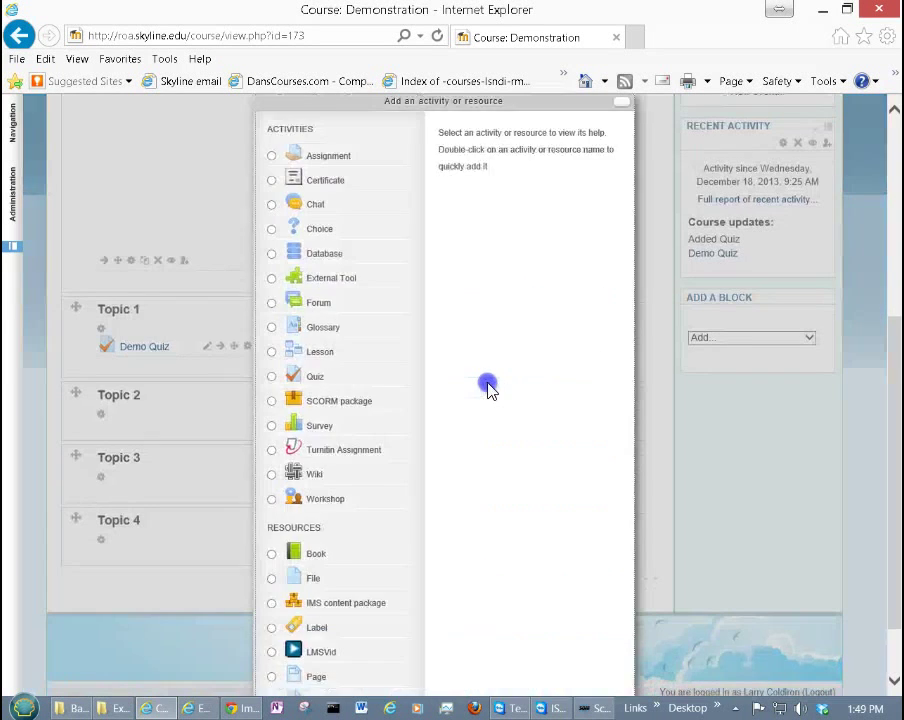
left_click(271, 190)
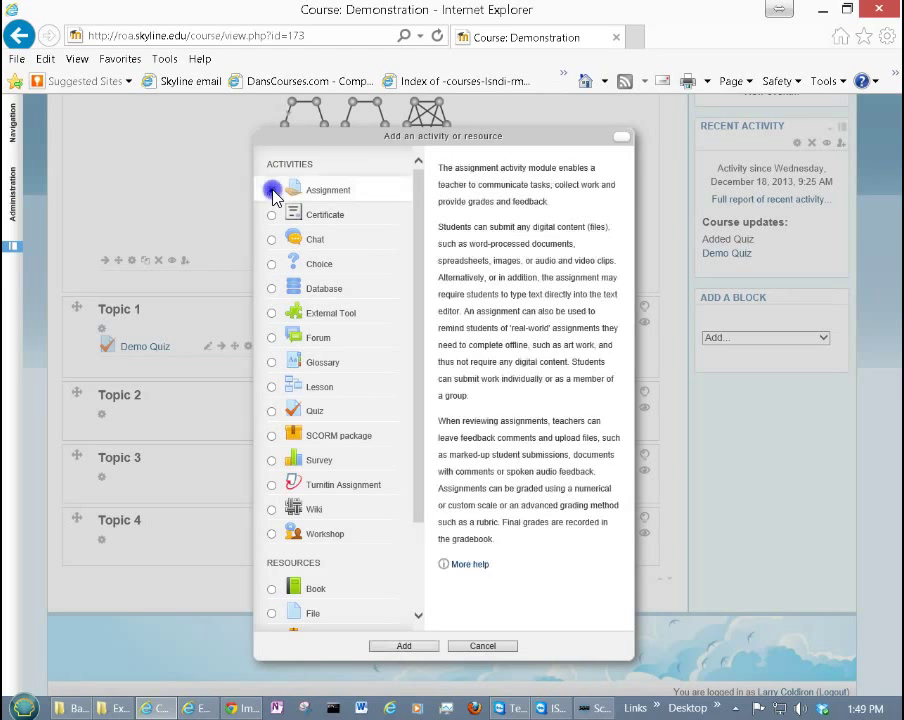
left_click(403, 646)
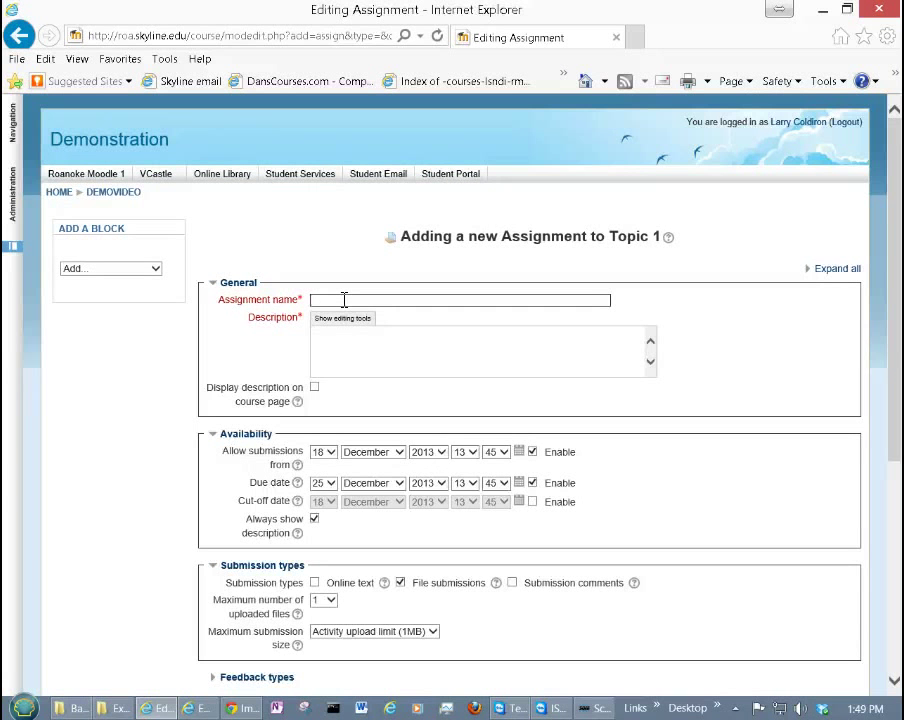
left_click(343, 299)
type("Term Paper")
key("Tab")
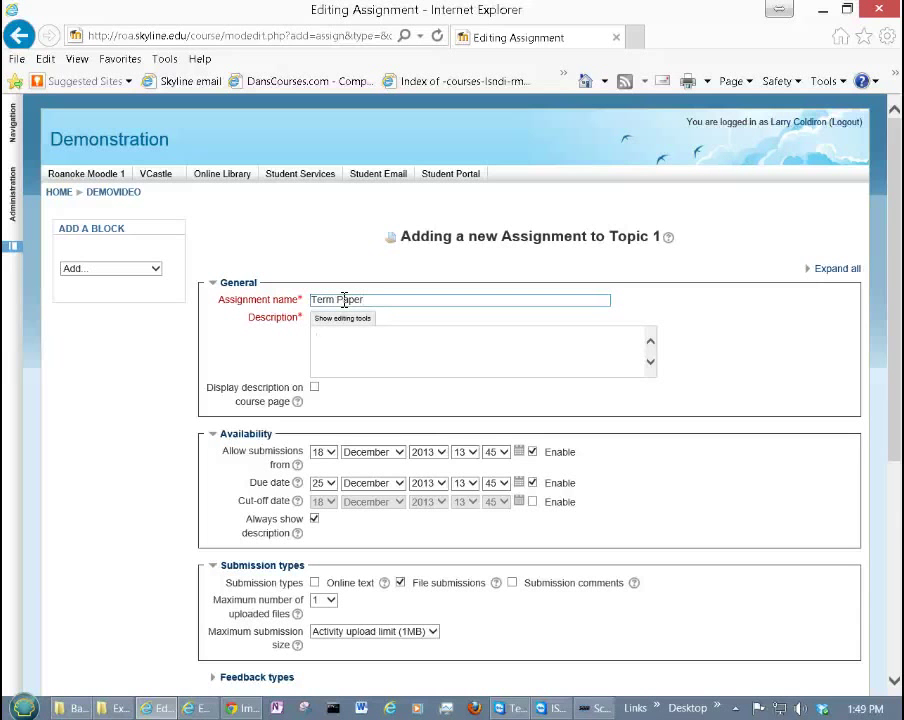
type("Term Paper")
- Enable feedback comments, feedback files and the offline grading worksheet as the assignment's feedback types
scroll(644, 498, "down", 3)
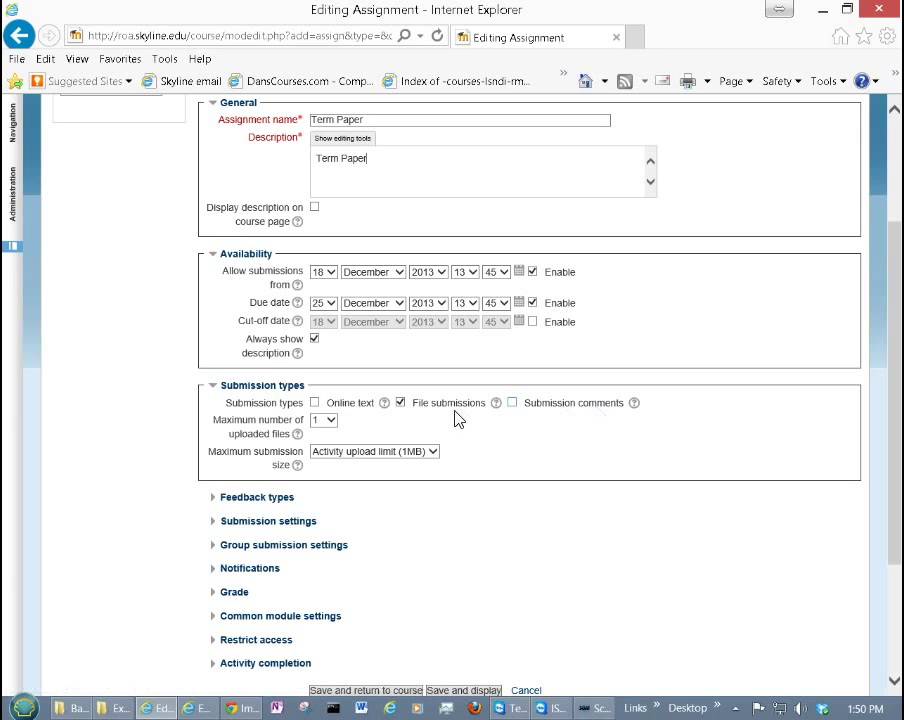
left_click(210, 498)
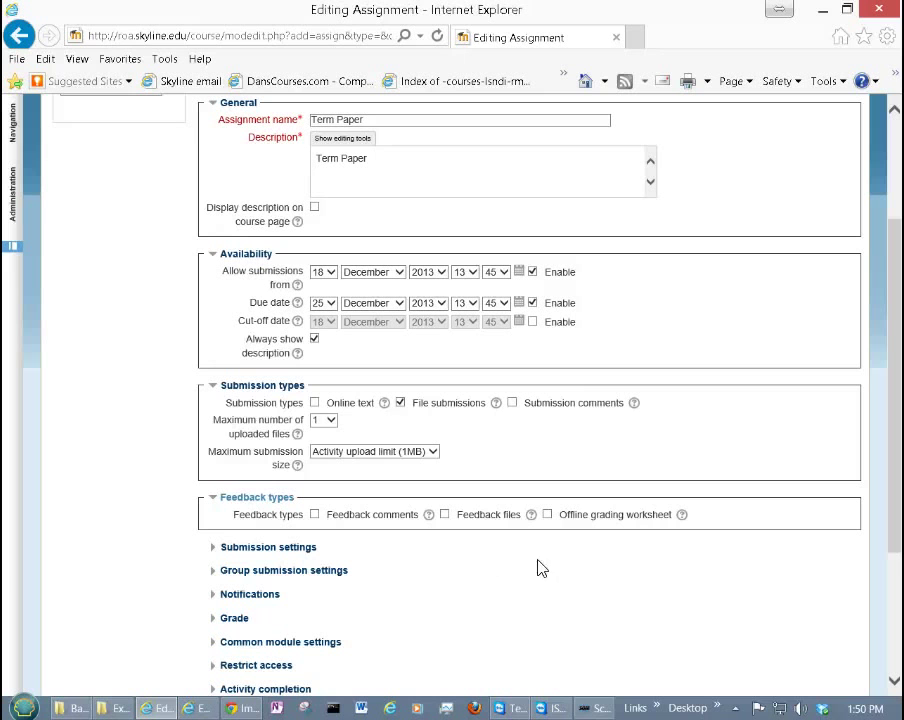
left_click(314, 514)
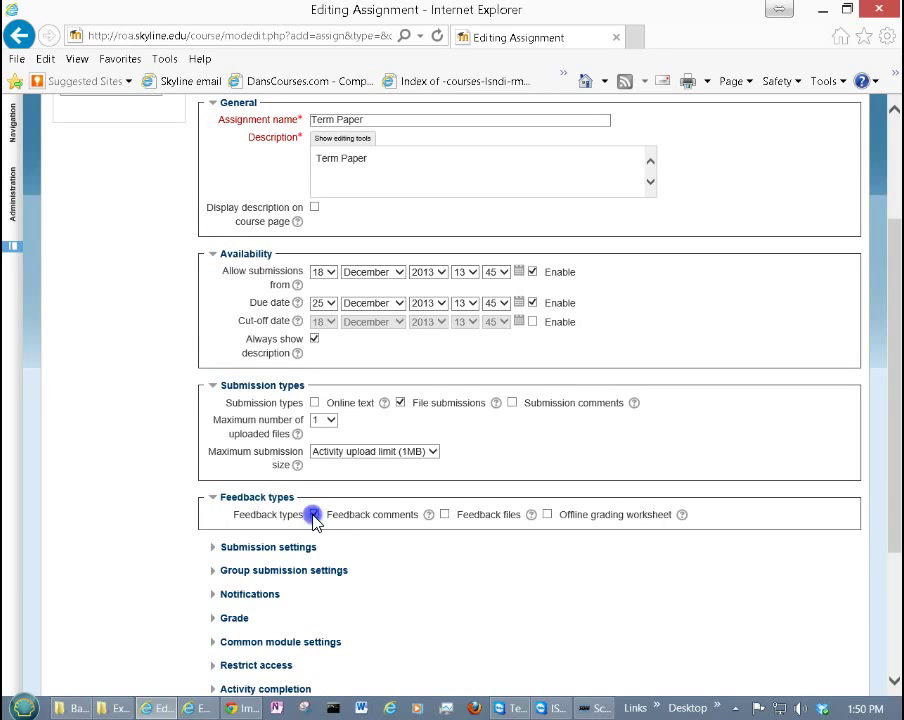
left_click(444, 514)
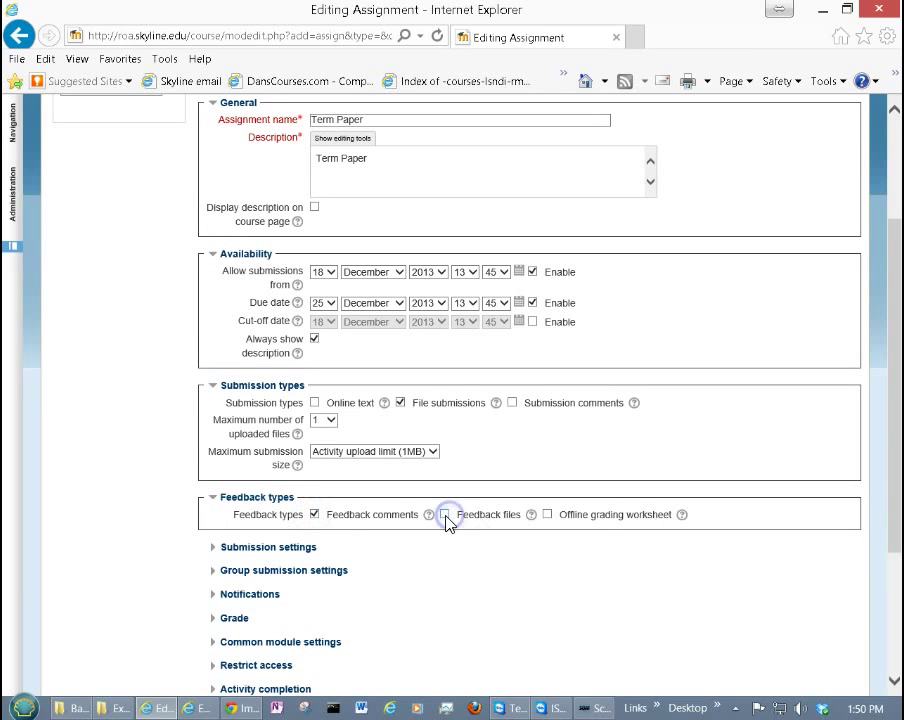
left_click(547, 514)
- Set the assignment's completion tracking to show it complete when conditions are met, requiring students to submit to it
scroll(368, 556, "down", 3)
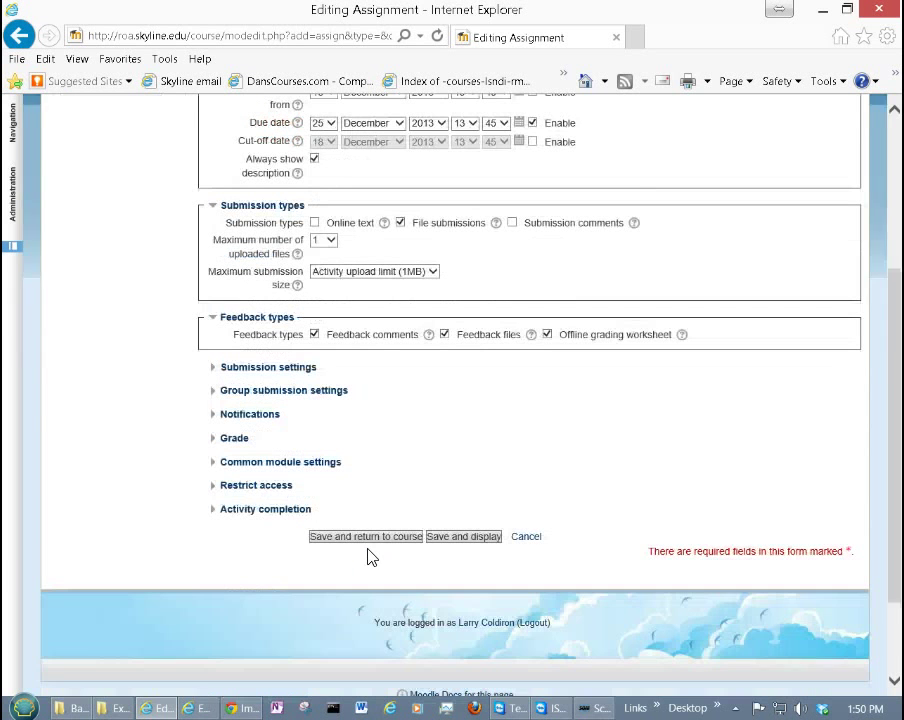
left_click(213, 510)
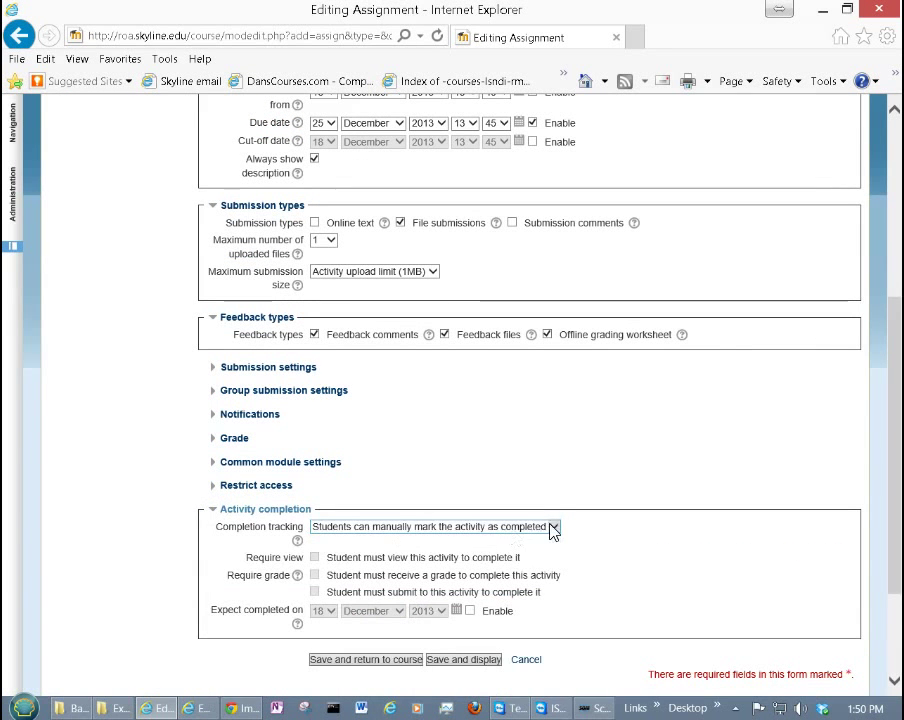
left_click(551, 526)
left_click(446, 536)
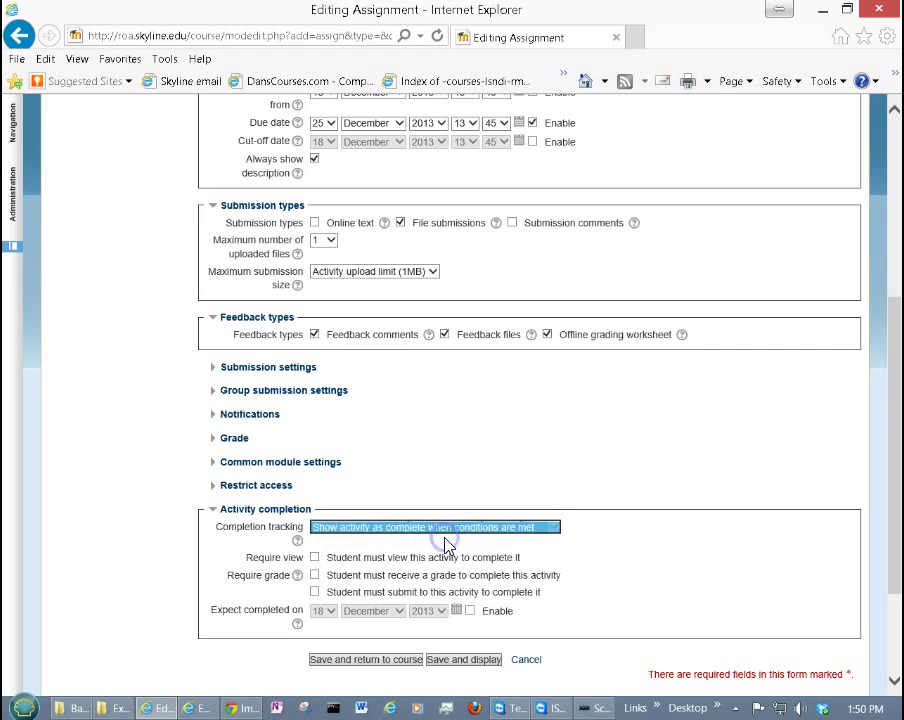
left_click(374, 592)
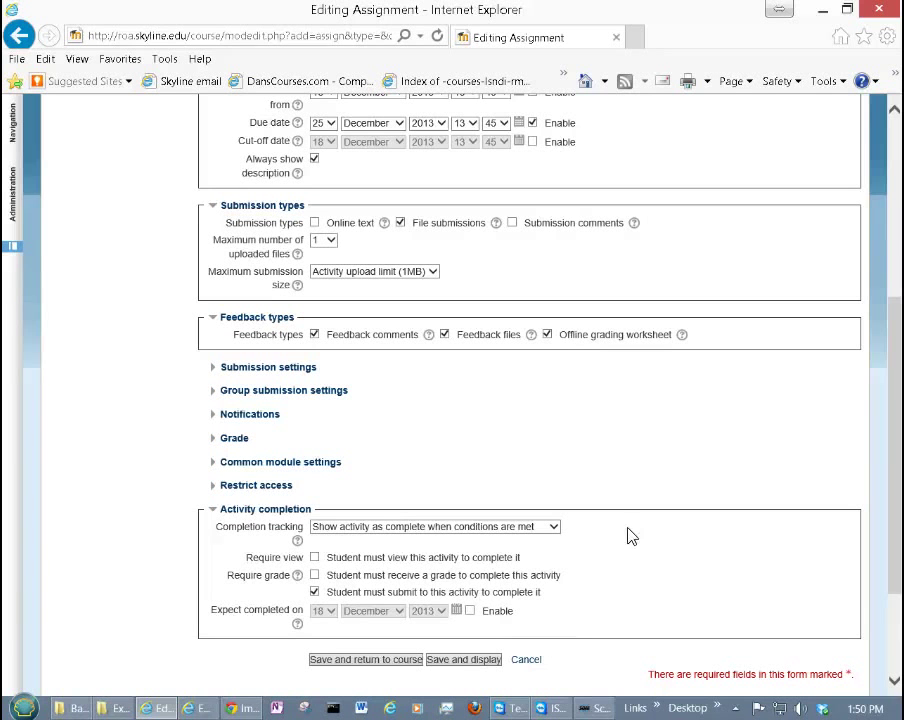
- Save the Term Paper assignment, revisiting its required description, and return to the course page to find it under Topic 1
left_click(467, 661)
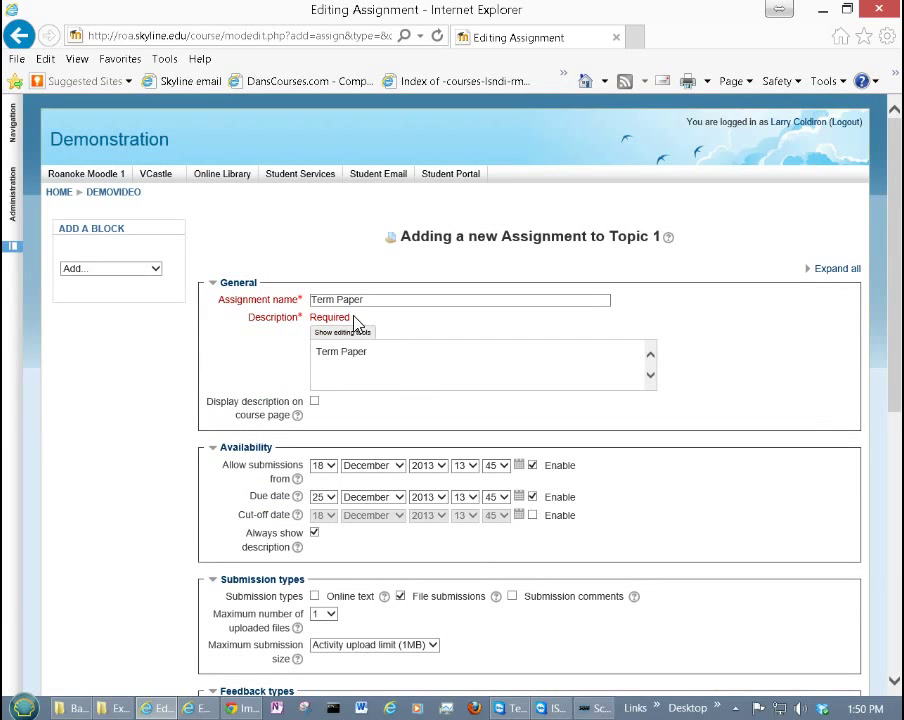
left_click(369, 352)
left_click(354, 318)
scroll(406, 355, "down", 6)
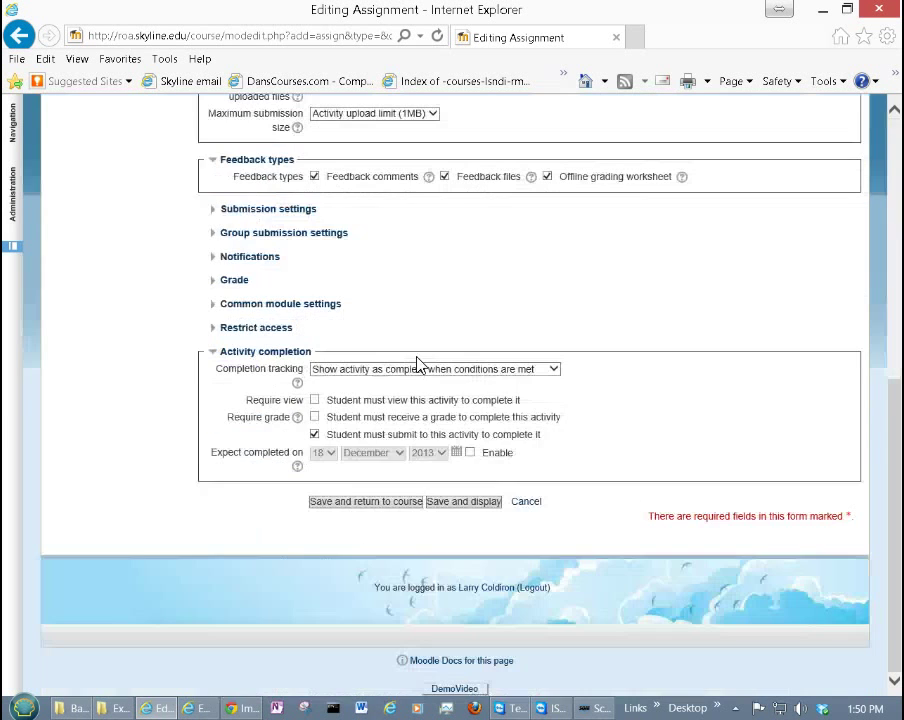
left_click(392, 511)
scroll(550, 320, "down", 6)
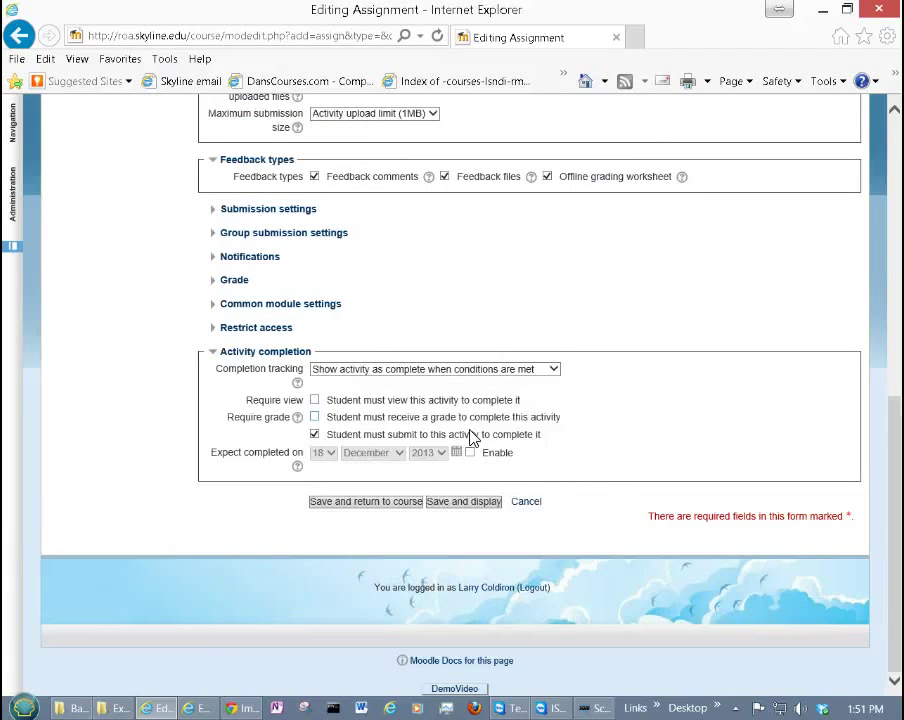
left_click(395, 505)
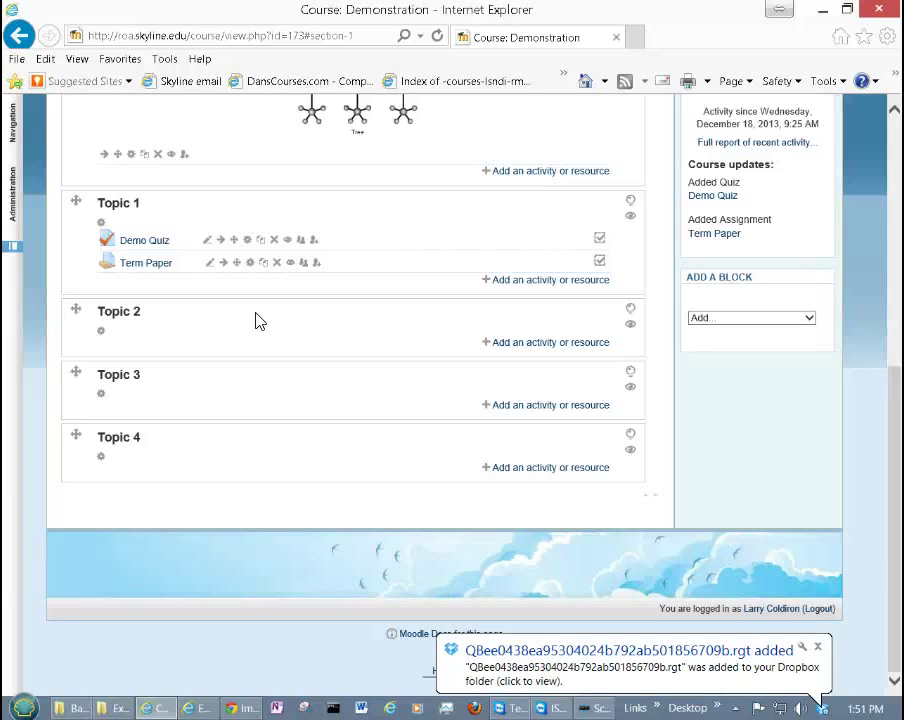
left_click(150, 271)
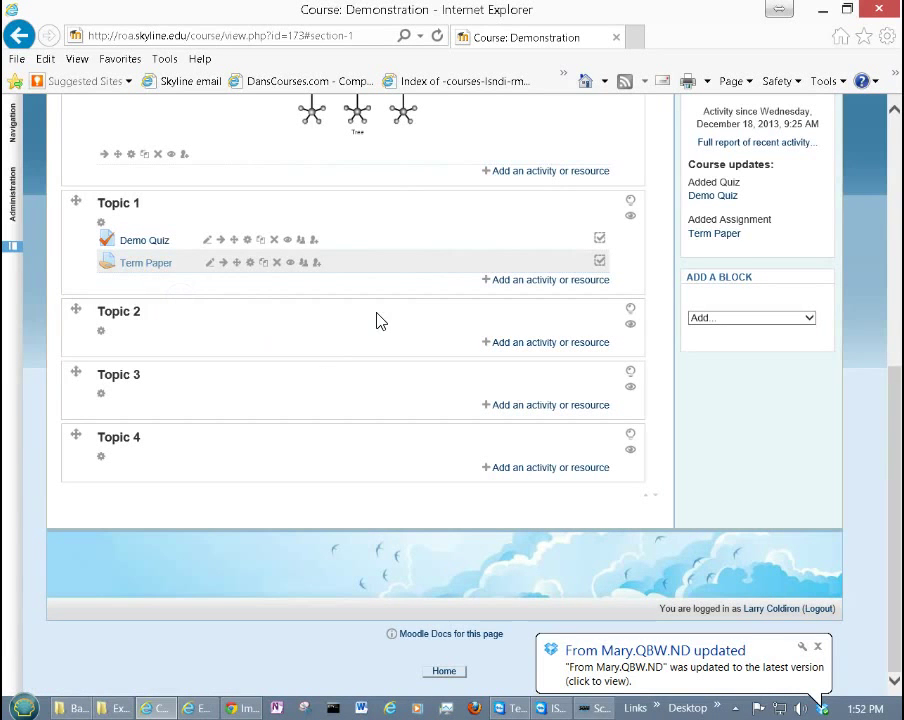